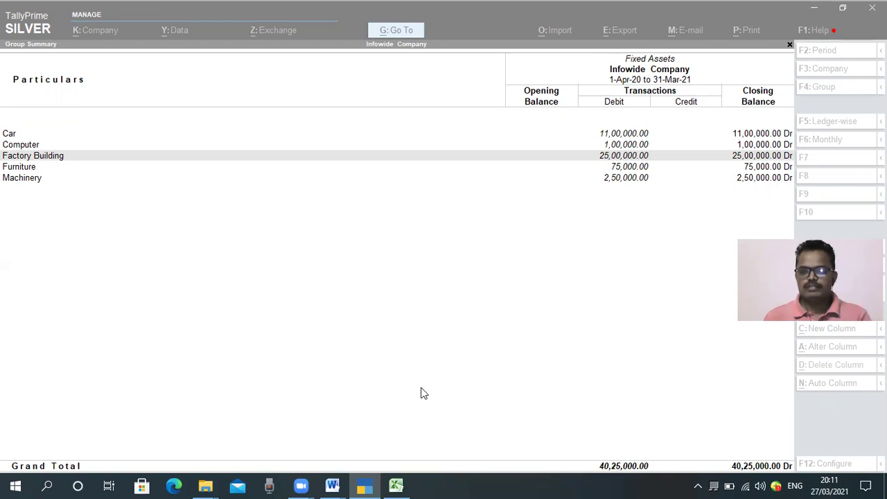
- Reopen the Fixed Assets group summary and review the closing balances of the listed assets, from Car to Machinery
{"action": "left_click", "coordinate": [359, 327]}
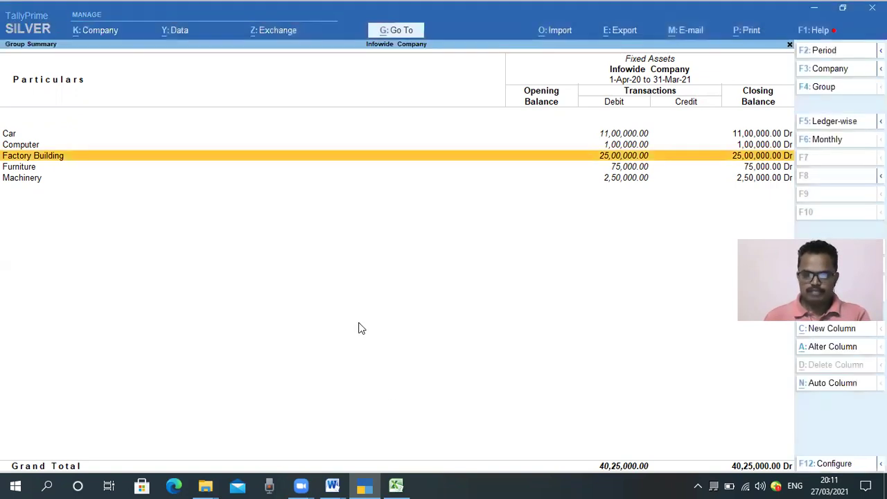
{"action": "key", "text": "Escape"}
{"action": "key", "text": "Return"}
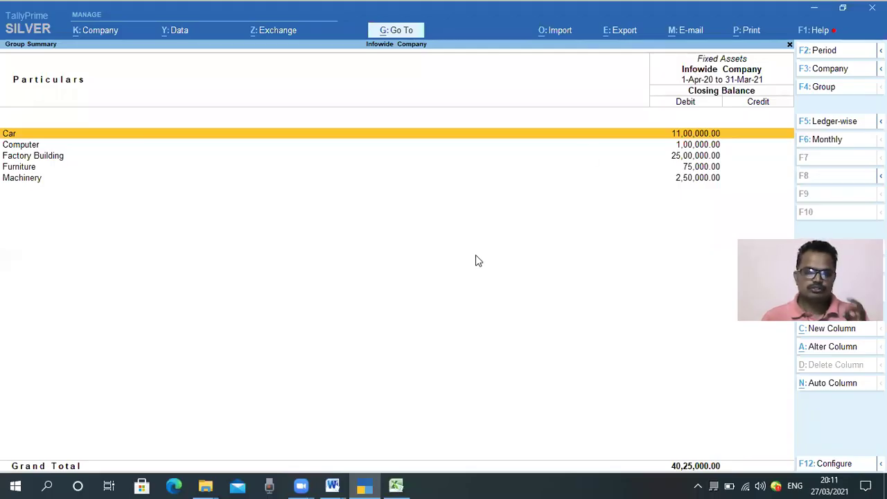
{"action": "key", "text": "Down"}
{"action": "key", "text": "Down"}
{"action": "key", "text": "Down"}
{"action": "key", "text": "Down"}
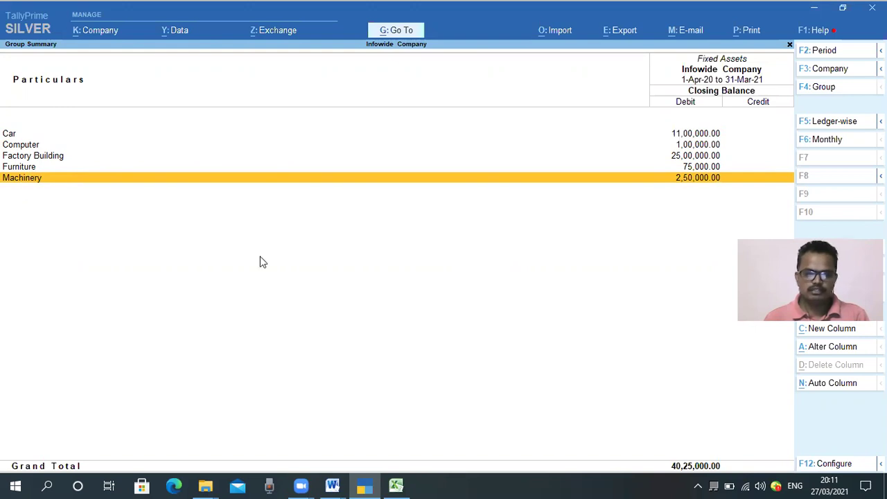
- Switch to the Depreciation workbook in Excel and enter the heading "Sr N." in cell B4 of Sheet2
{"action": "left_click", "coordinate": [396, 486]}
{"action": "left_click", "coordinate": [134, 189]}
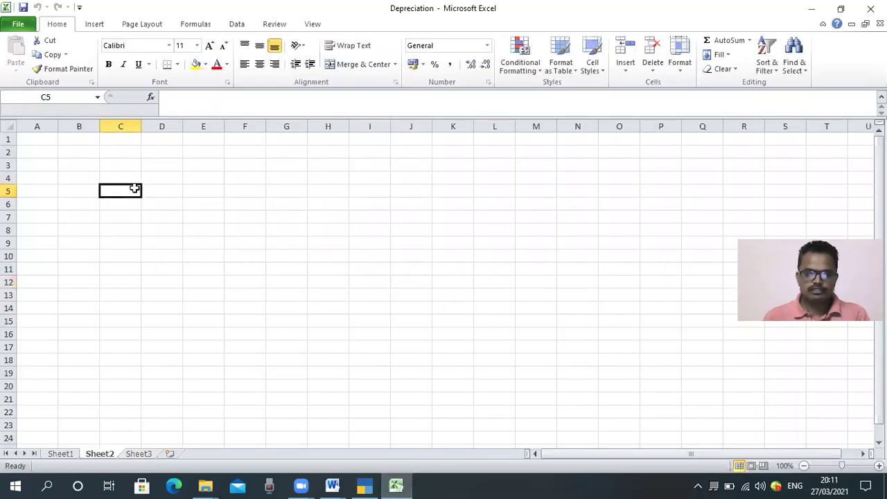
{"action": "key", "text": "Left"}
{"action": "key", "text": "Up"}
{"action": "type", "text": "Sr"}
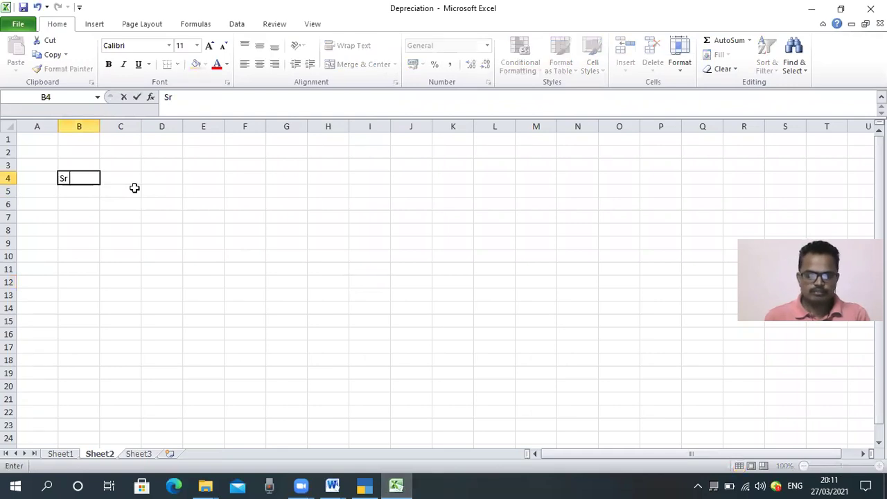
{"action": "type", "text": " NO"}
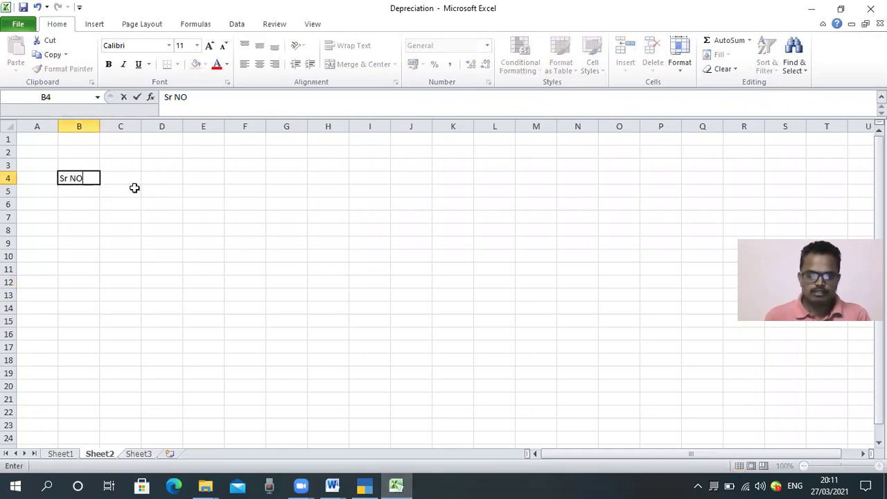
{"action": "key", "text": "Return"}
{"action": "key", "text": "Up"}
{"action": "key", "text": "F2"}
{"action": "key", "text": "BackSpace"}
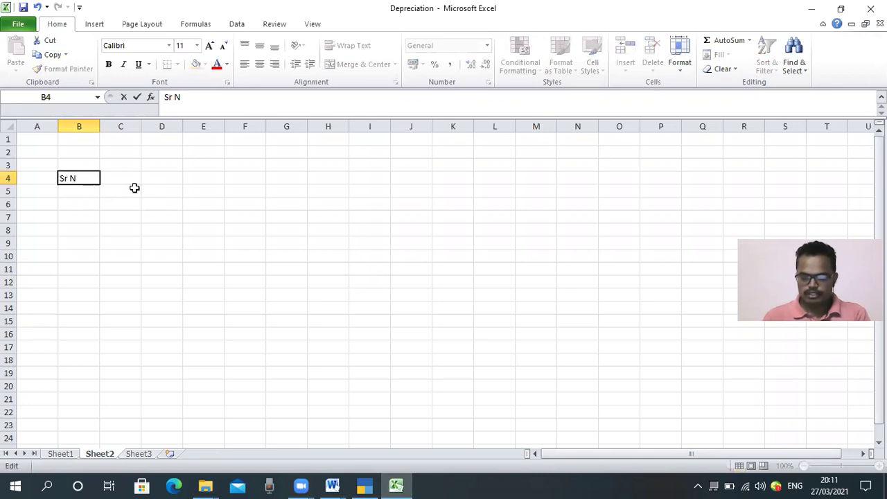
{"action": "type", "text": "."}
{"action": "key", "text": "Tab"}
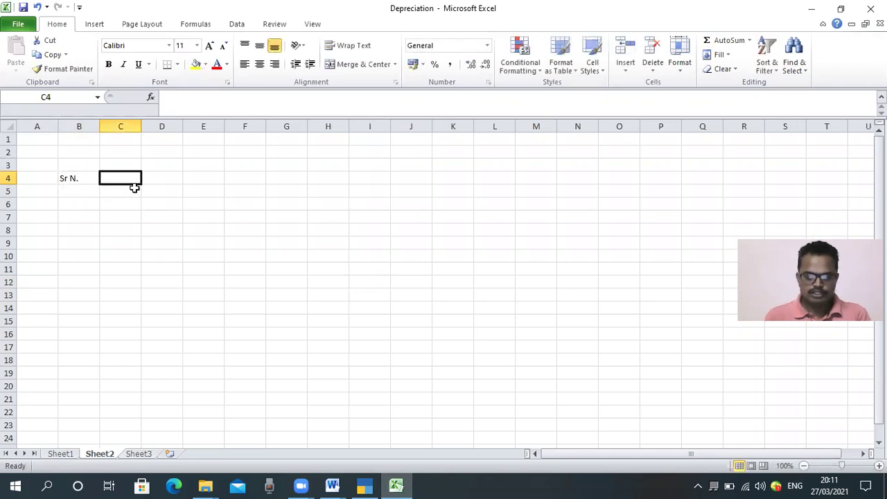
- Enter the heading "Assets Name" in cell C4 and widen column C to fit it
{"action": "type", "text": "Assets Nme"}
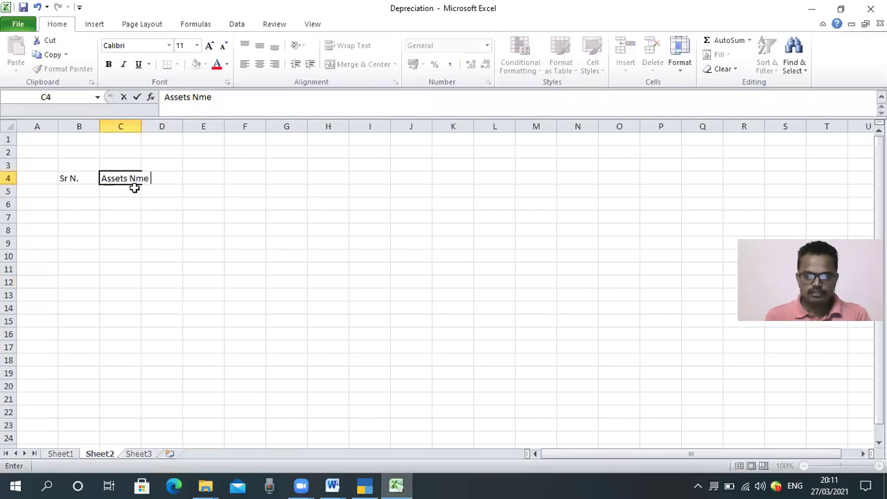
{"action": "key", "text": "Tab"}
{"action": "double_click", "coordinate": [134, 188]}
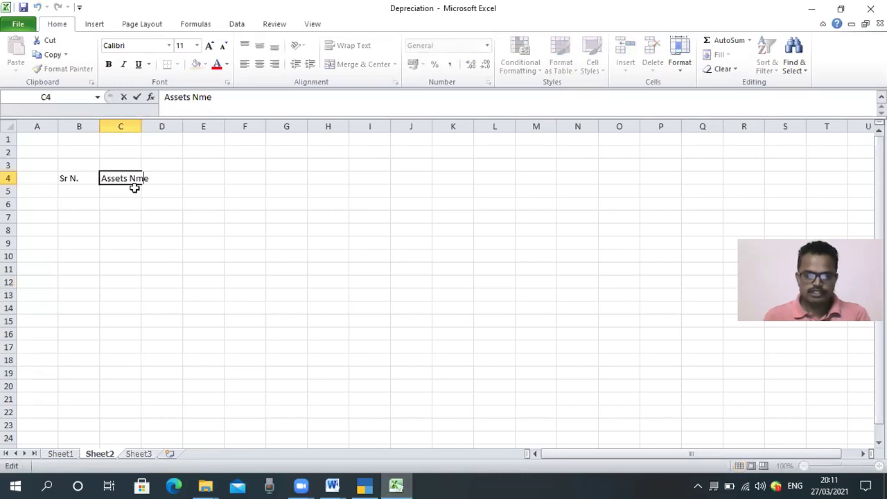
{"action": "type", "text": "a"}
{"action": "key", "text": "Tab"}
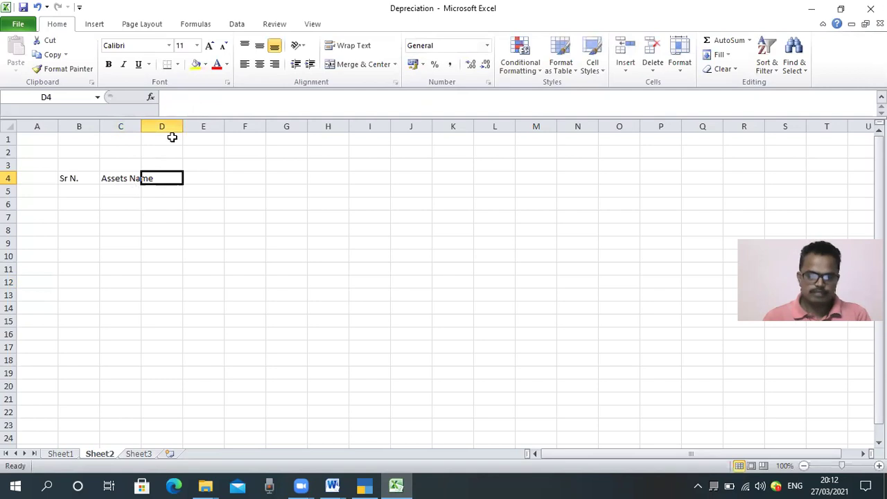
{"action": "left_click_drag", "start_coordinate": [141, 125], "coordinate": [158, 126]}
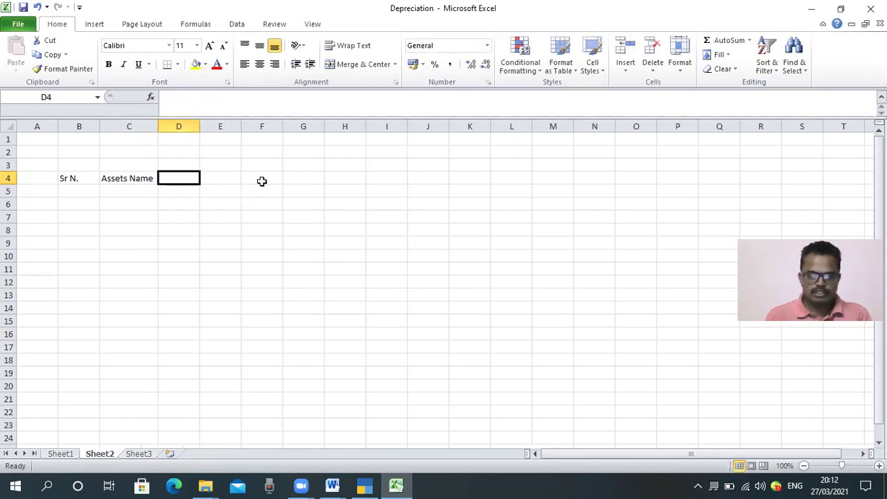
- Enter the heading "Opening Balnce" in cell D4 and copy it into cell E4
{"action": "type", "text": "Re"}
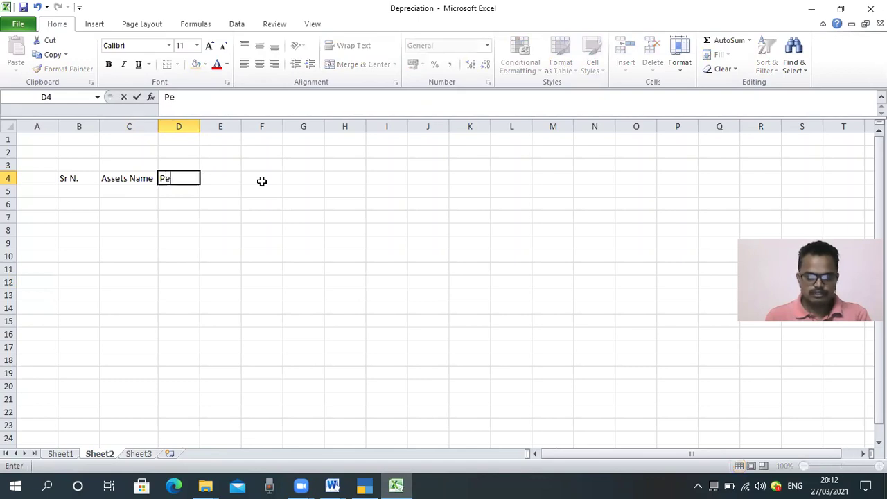
{"action": "key", "text": "BackSpace"}
{"action": "key", "text": "BackSpace"}
{"action": "type", "text": "Opening Balnce"}
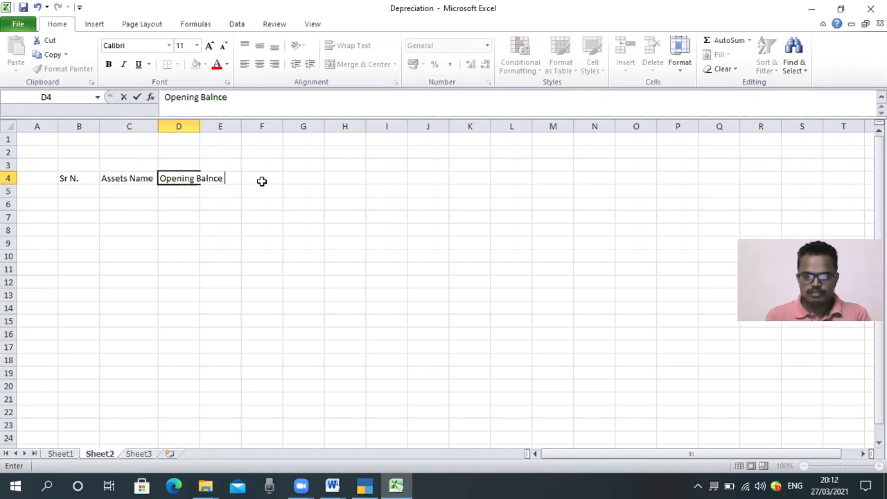
{"action": "key", "text": "Tab"}
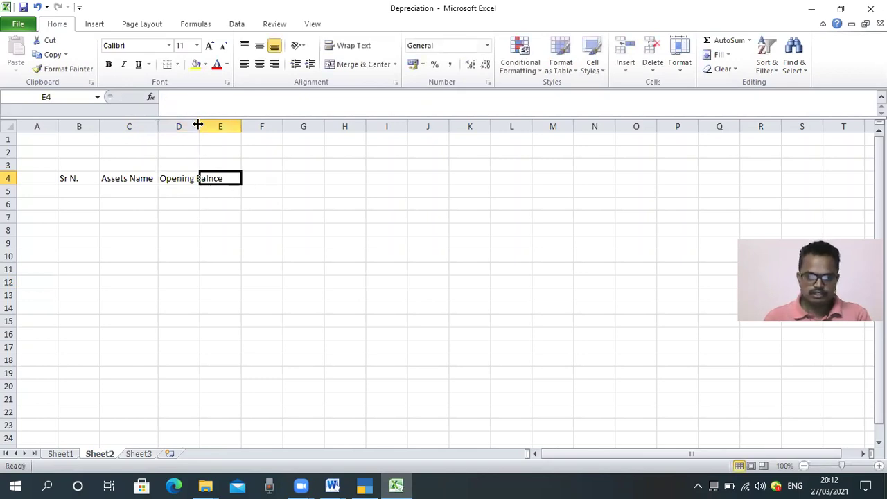
{"action": "left_click", "coordinate": [180, 178]}
{"action": "key", "text": "ctrl+c"}
{"action": "key", "text": "Right"}
{"action": "key", "text": "ctrl+v"}
- Replace the heading in cell D4 with "Dep Rate" and fit column E to its contents
{"action": "key", "text": "Left"}
{"action": "type", "text": "Dep Rate"}
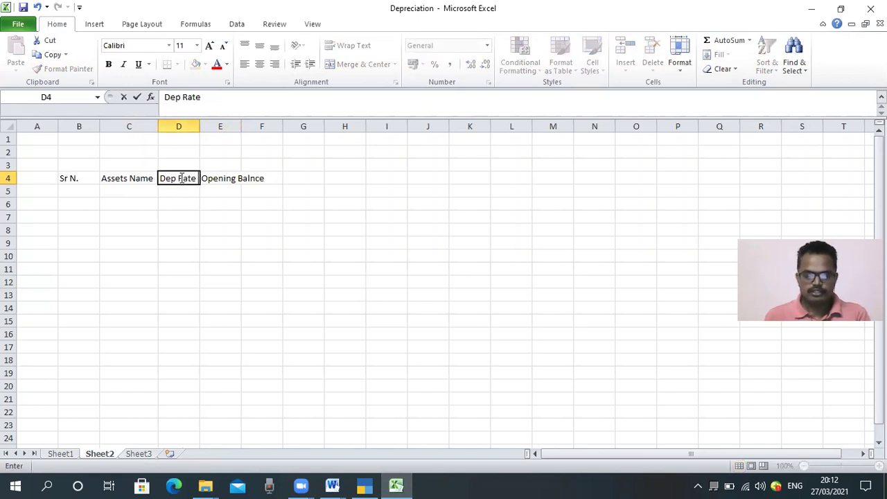
{"action": "key", "text": "Return"}
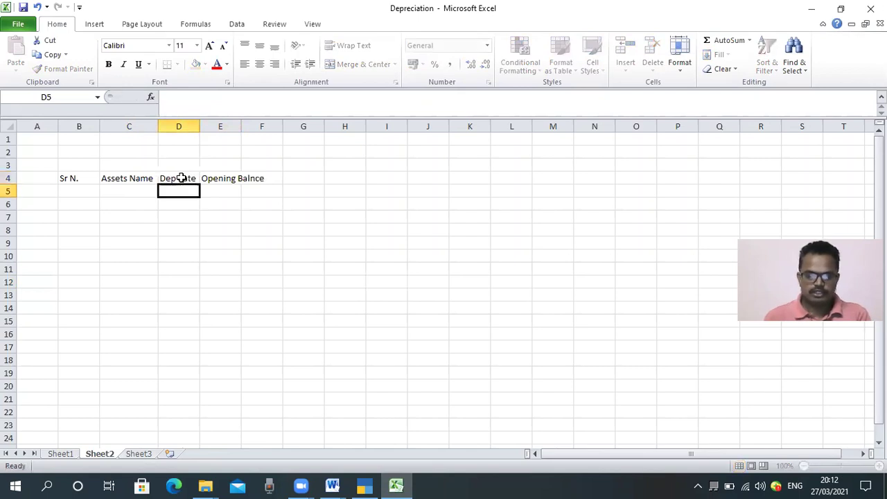
{"action": "double_click", "coordinate": [241, 126]}
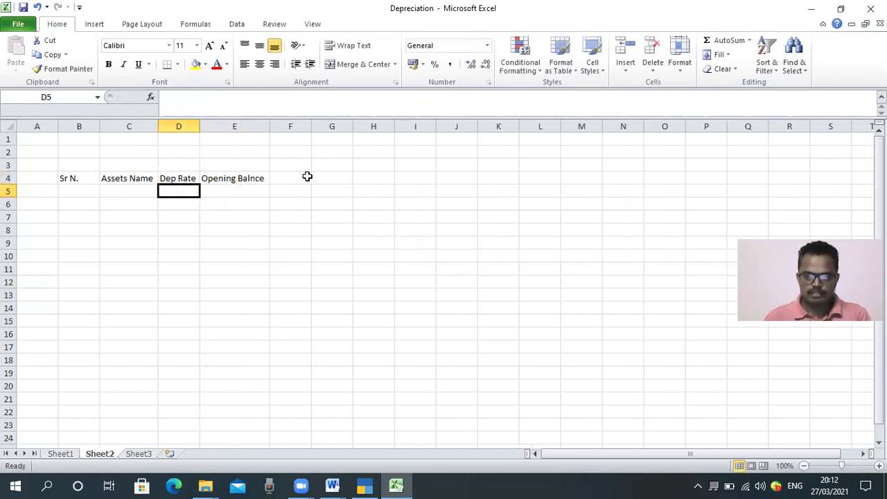
- Enter the heading "Addition" in cell F3 and merge and center it across F3:G3
{"action": "left_click_drag", "start_coordinate": [287, 166], "coordinate": [313, 165]}
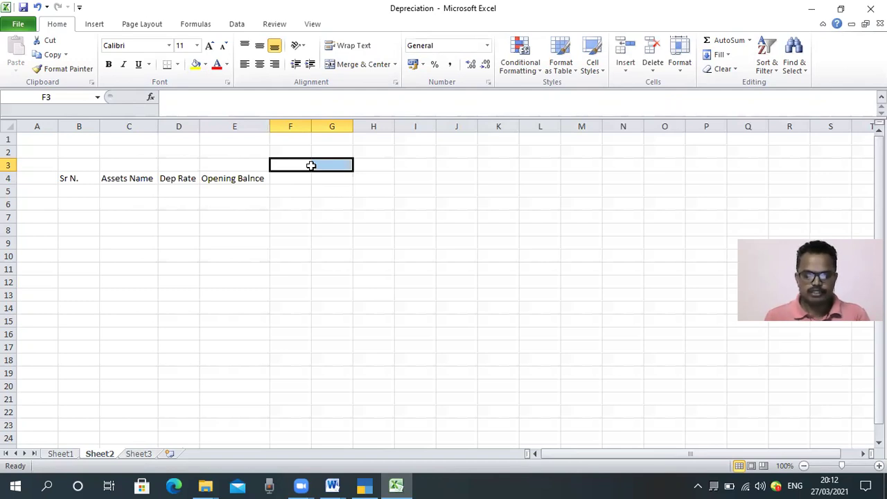
{"action": "type", "text": "Addition"}
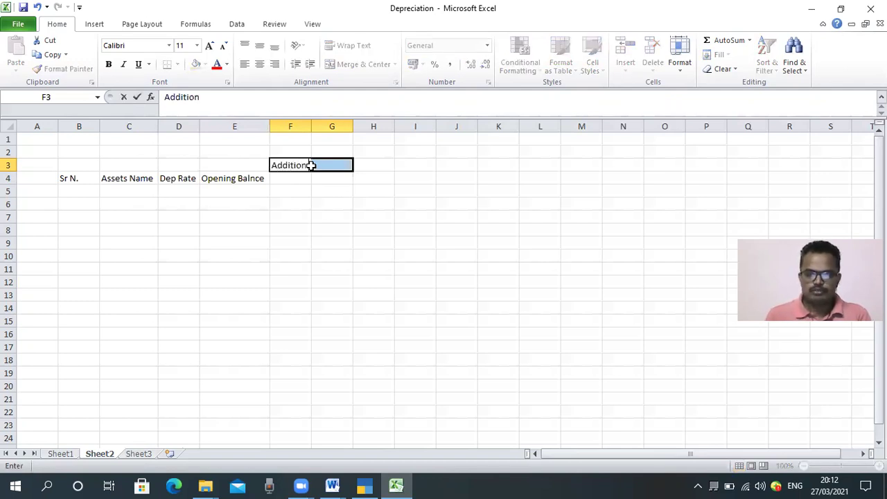
{"action": "key", "text": "Return"}
{"action": "key", "text": "Up"}
{"action": "left_click_drag", "start_coordinate": [307, 165], "coordinate": [315, 165]}
{"action": "left_click", "coordinate": [339, 66]}
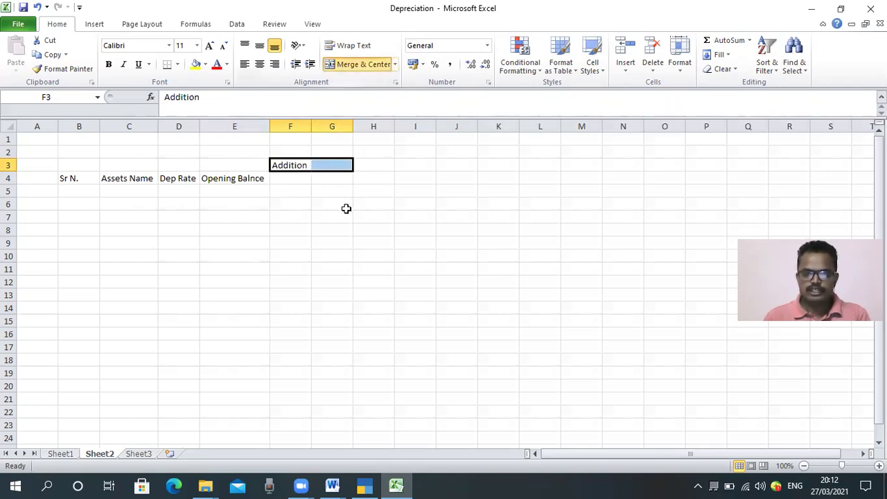
- Correct the spelling of the heading in cell E4 to "Opening Balance"
{"action": "left_click", "coordinate": [290, 179]}
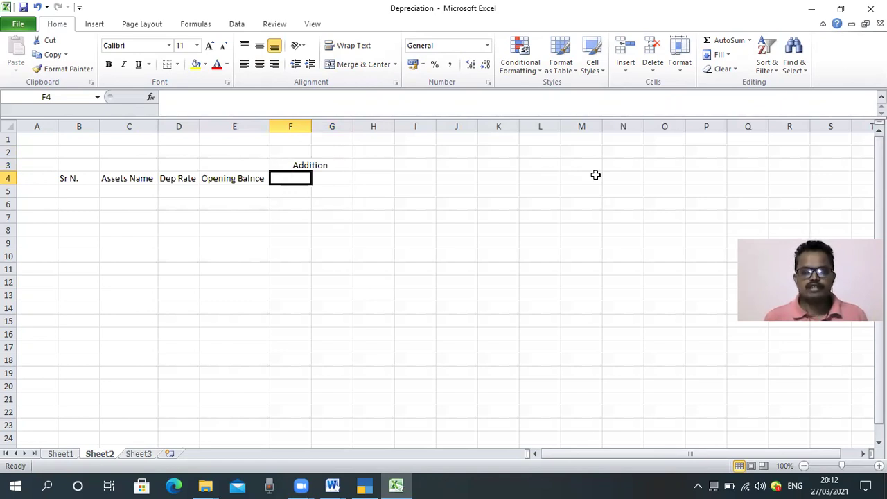
{"action": "key", "text": "Left"}
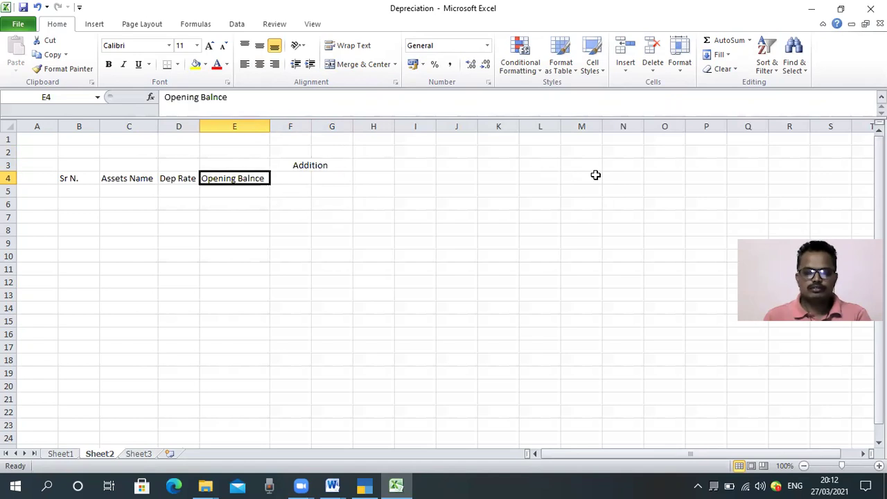
{"action": "key", "text": "F2"}
{"action": "key", "text": "Left"}
{"action": "key", "text": "Left"}
{"action": "key", "text": "Left"}
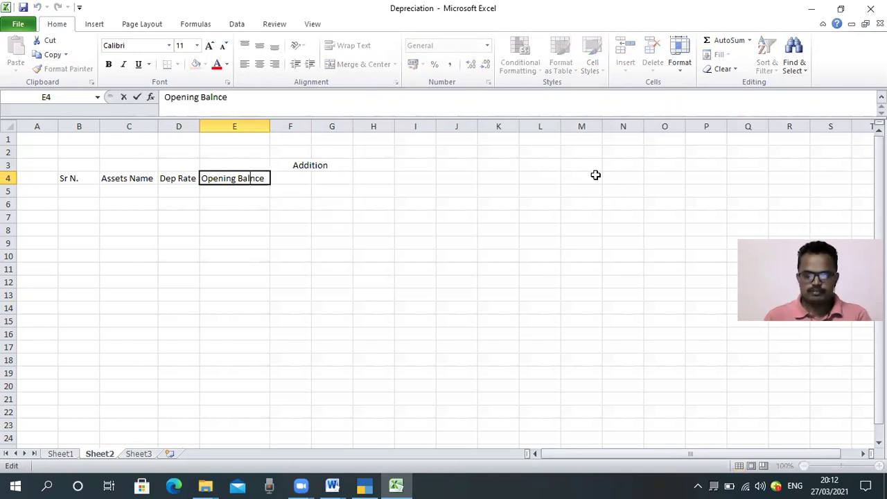
{"action": "type", "text": "a"}
{"action": "key", "text": "BackSpace"}
{"action": "type", "text": "a"}
{"action": "key", "text": "Return"}
{"action": "key", "text": "Up"}
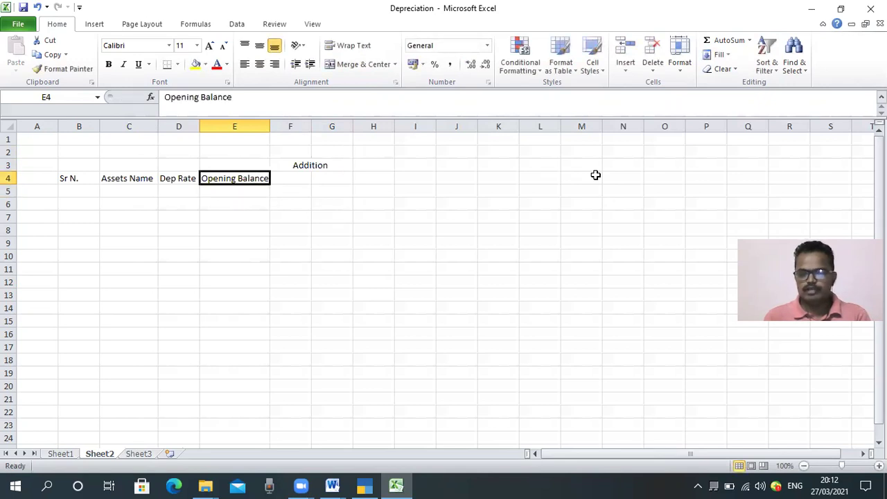
- Enter the subheadings "Before 30 Sept" in cell F4 and "After 1 Oct" in cell G4 under Addition
{"action": "key", "text": "Right"}
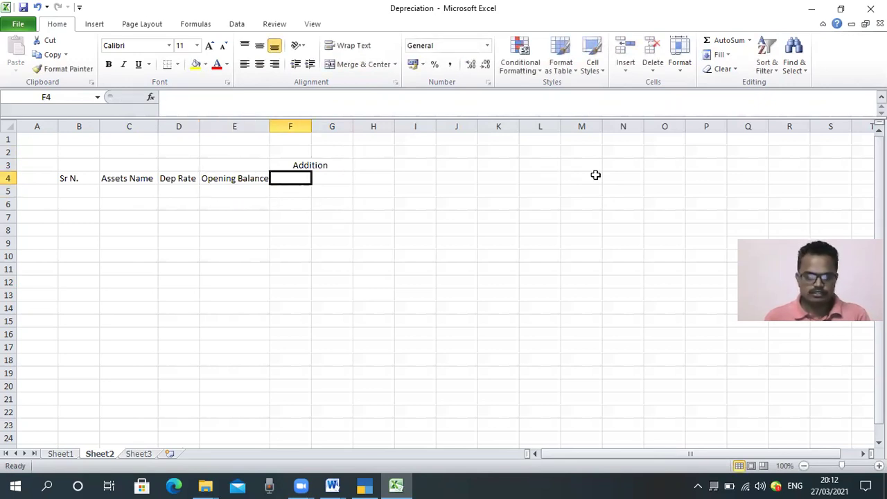
{"action": "type", "text": "Be"}
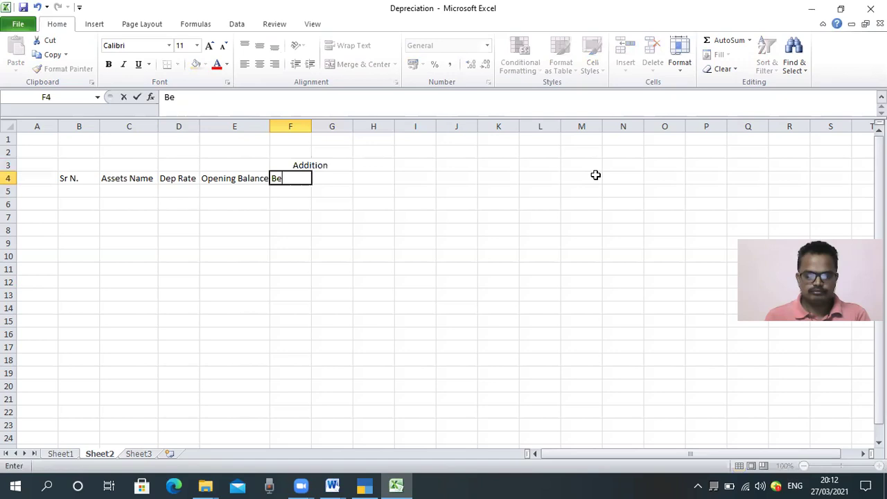
{"action": "type", "text": "fore 30 Sept"}
{"action": "key", "text": "Tab"}
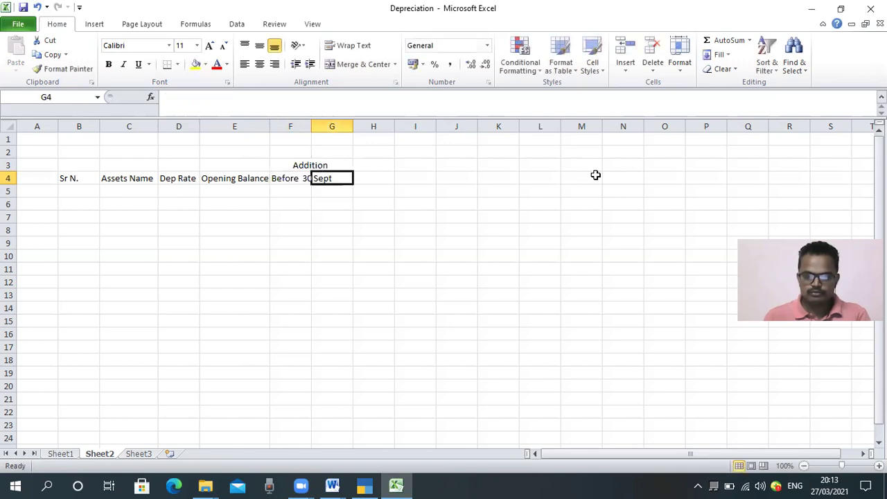
{"action": "type", "text": "After"}
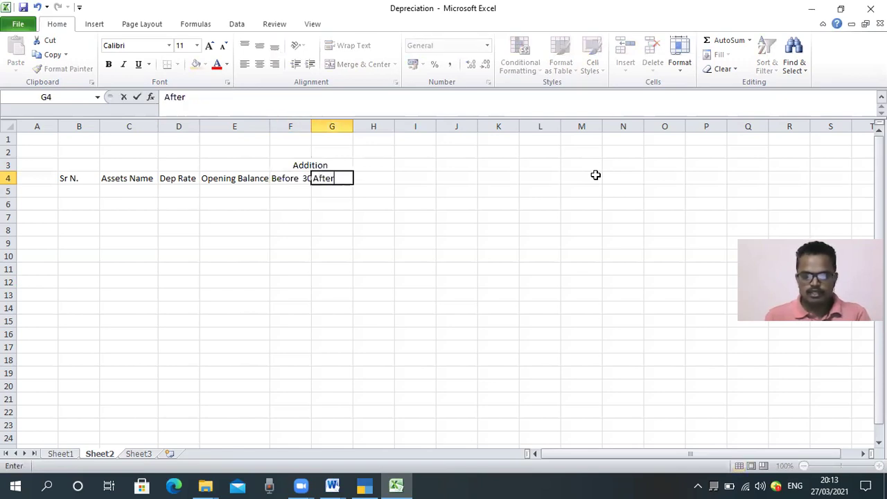
{"action": "type", "text": " 1 Oct"}
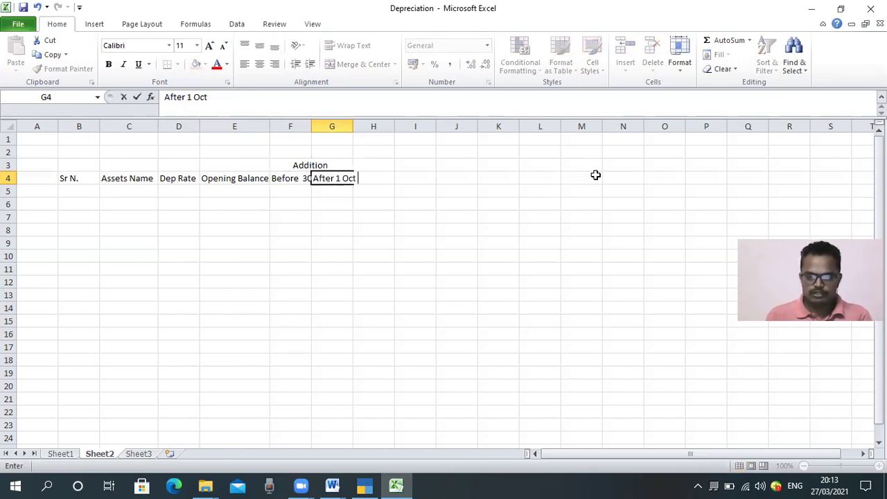
{"action": "key", "text": "Return"}
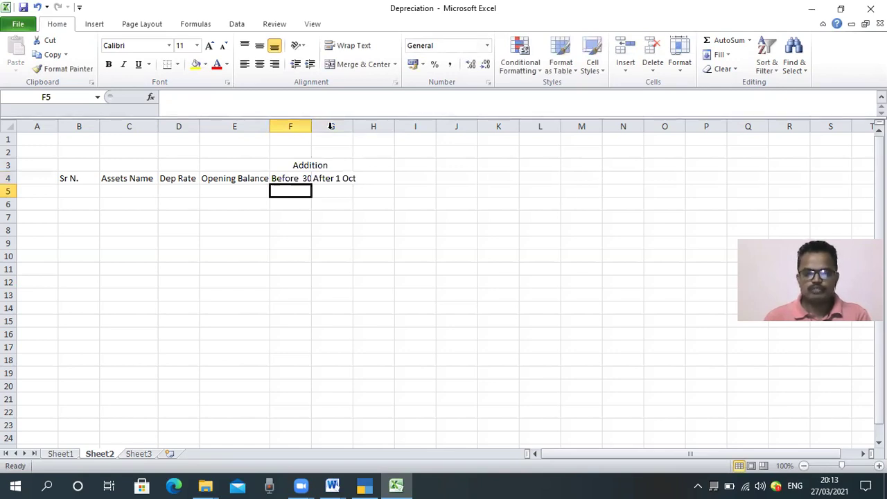
- Fit columns F and G to their headings, widen column G slightly more, and select cell G4
{"action": "double_click", "coordinate": [312, 122]}
{"action": "double_click", "coordinate": [378, 131]}
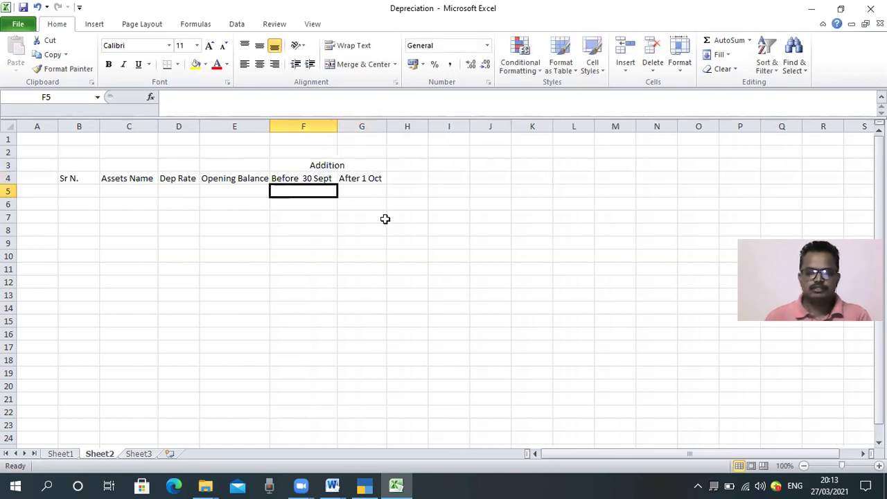
{"action": "left_click", "coordinate": [384, 217]}
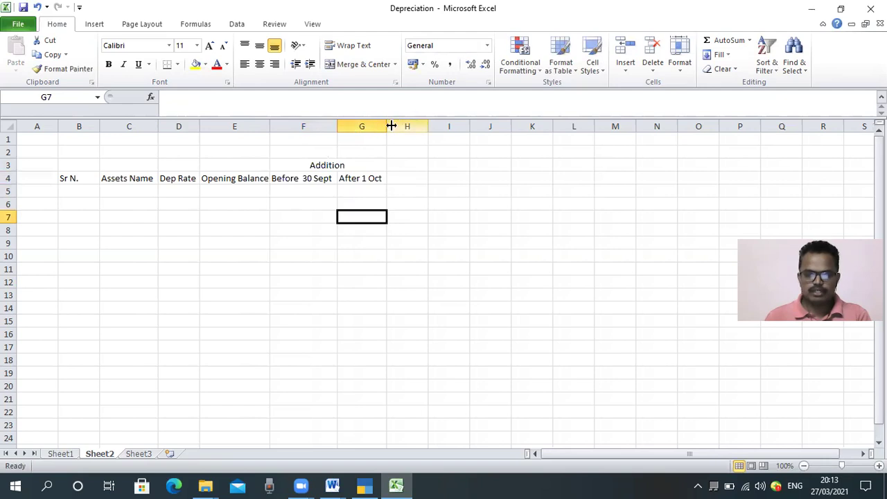
{"action": "left_click_drag", "start_coordinate": [388, 130], "coordinate": [394, 132]}
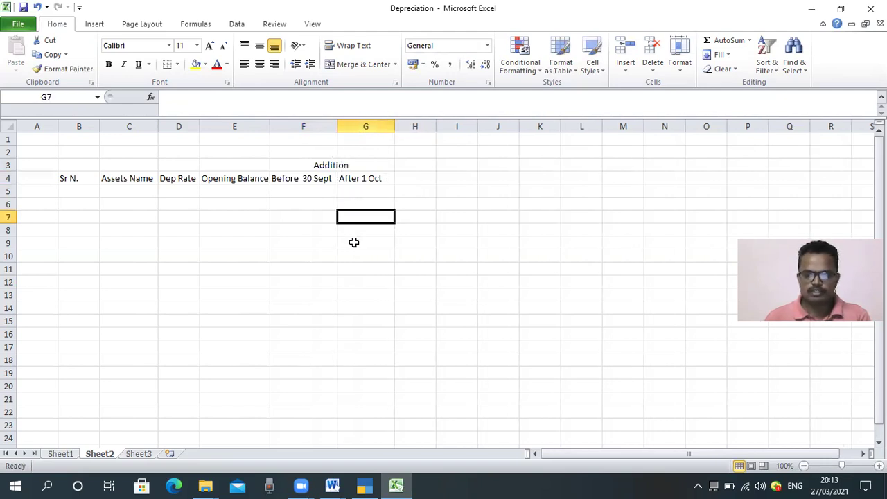
{"action": "left_click", "coordinate": [354, 242]}
{"action": "left_click", "coordinate": [356, 180]}
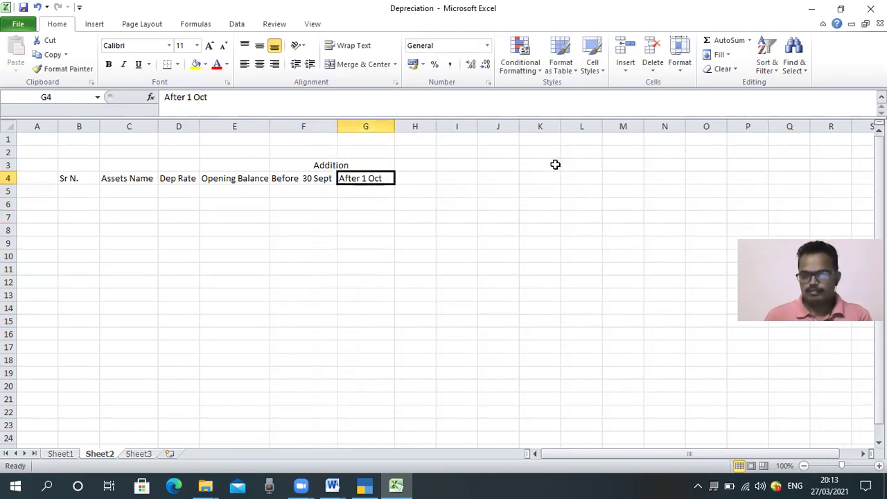
- Copy the Addition heading with its two subheadings from F3:G4 into H3:I4
{"action": "key", "text": "Right"}
{"action": "key", "text": "Up"}
{"action": "key", "text": "Left"}
{"action": "key", "text": "shift+Down"}
{"action": "key", "text": "ctrl+c"}
{"action": "key", "text": "Right"}
{"action": "key", "text": "ctrl+v"}
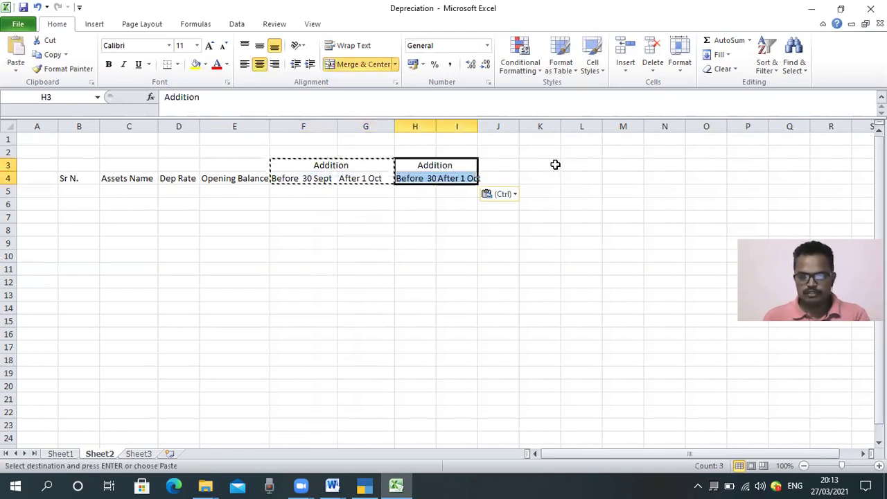
- Change the copied heading in H3 to "Deletion" and widen columns H and I to fit their subheadings
{"action": "type", "text": "Deletion"}
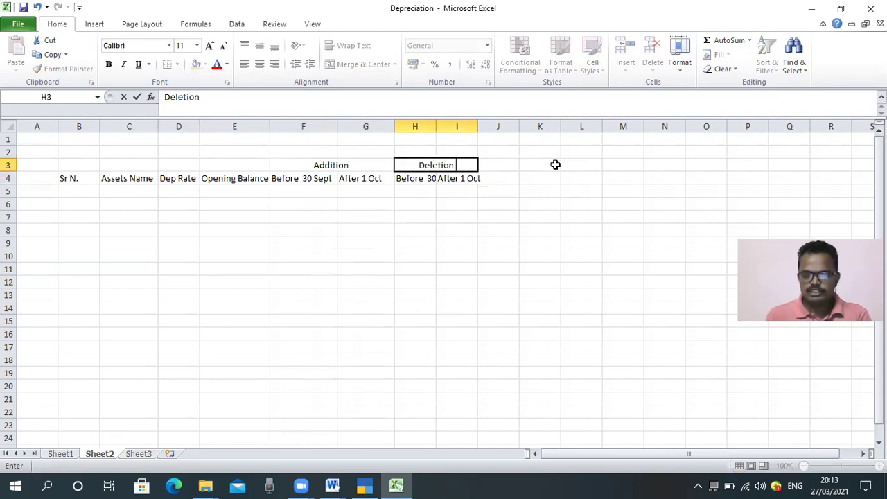
{"action": "key", "text": "Return"}
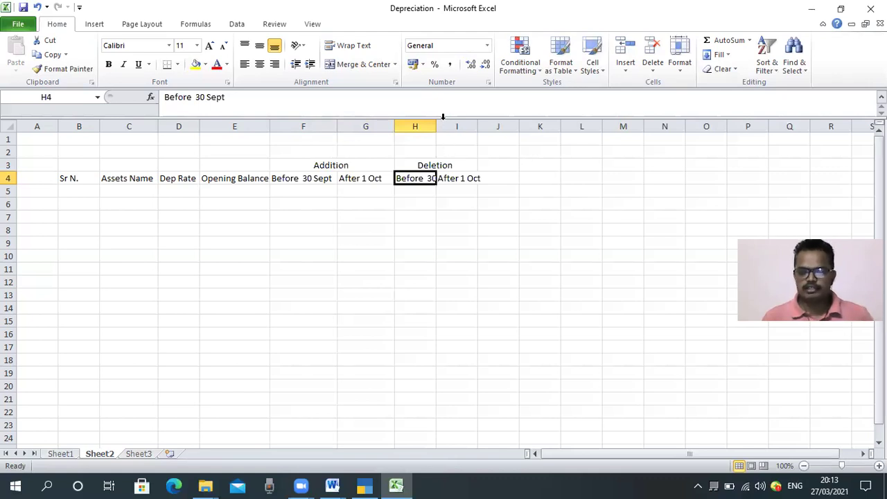
{"action": "left_click_drag", "start_coordinate": [433, 129], "coordinate": [527, 132]}
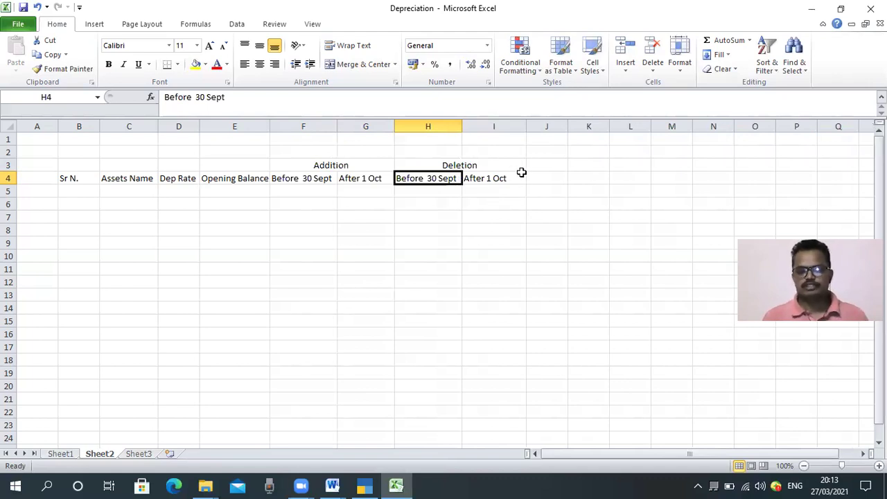
- Enter the heading "Total Assets" in cell J4
{"action": "left_click", "coordinate": [542, 178]}
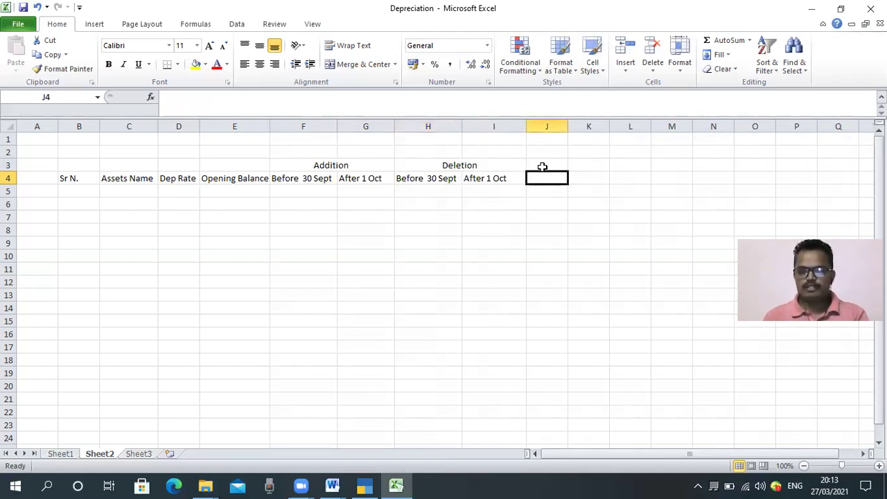
{"action": "left_click", "coordinate": [543, 165]}
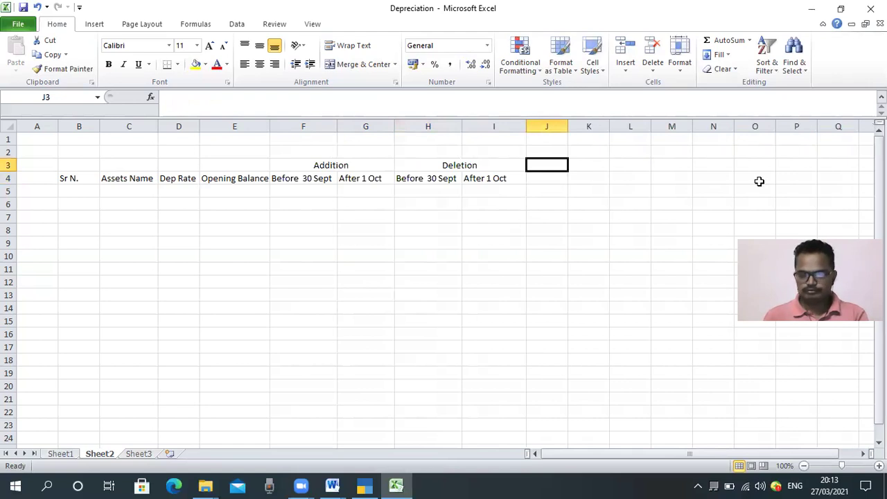
{"action": "key", "text": "Down"}
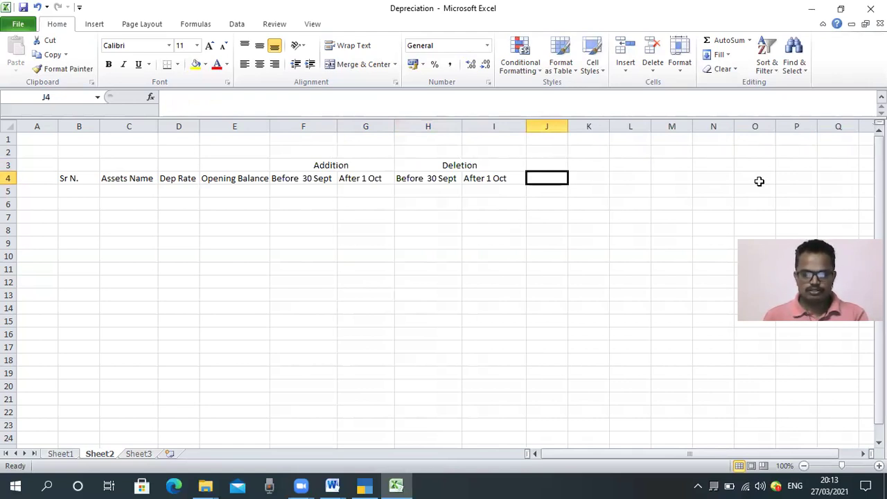
{"action": "type", "text": "To"}
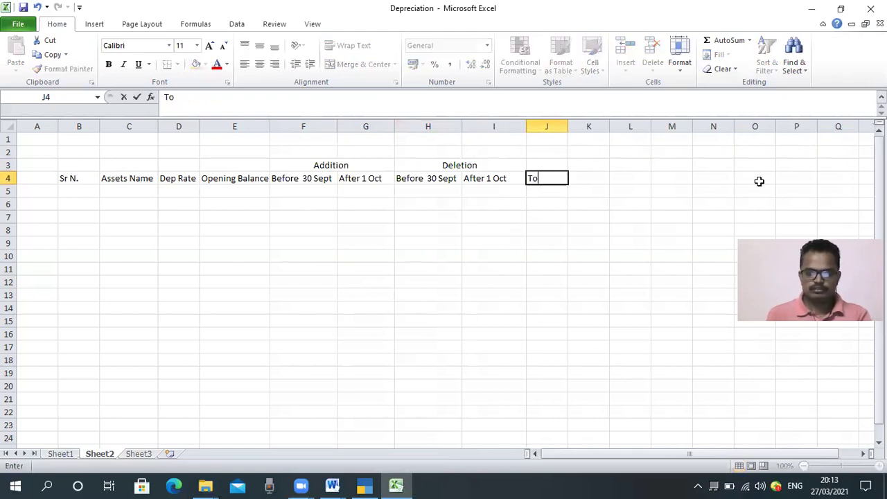
{"action": "type", "text": "tal Assets"}
{"action": "key", "text": "Tab"}
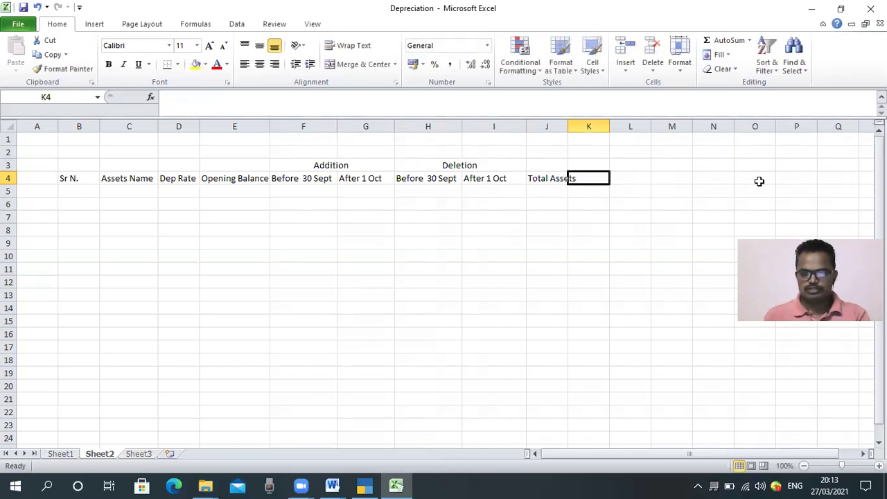
- Enter the heading "Depreciation" in cell K4 and fit column K to it
{"action": "type", "text": "pr"}
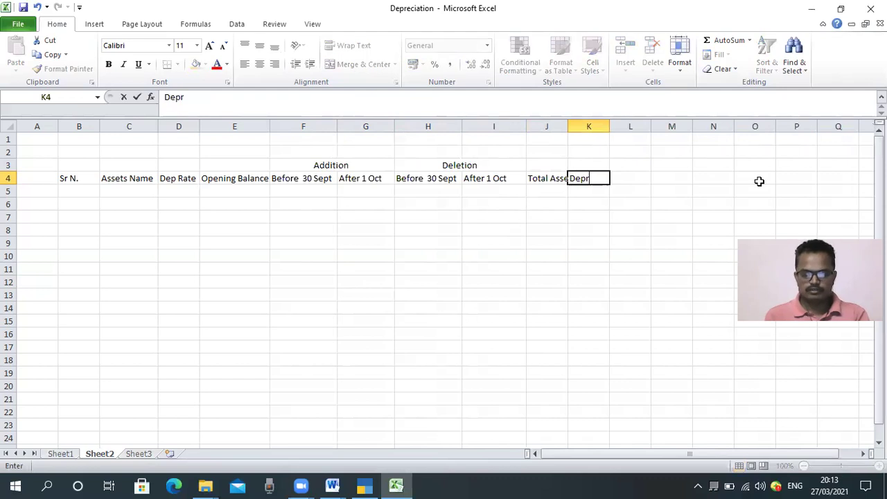
{"action": "type", "text": "eciation"}
{"action": "key", "text": "Return"}
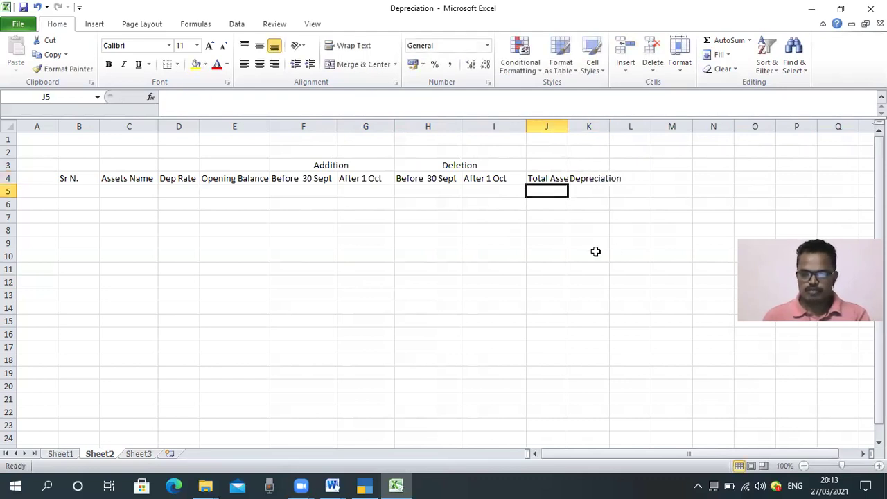
{"action": "double_click", "coordinate": [609, 123]}
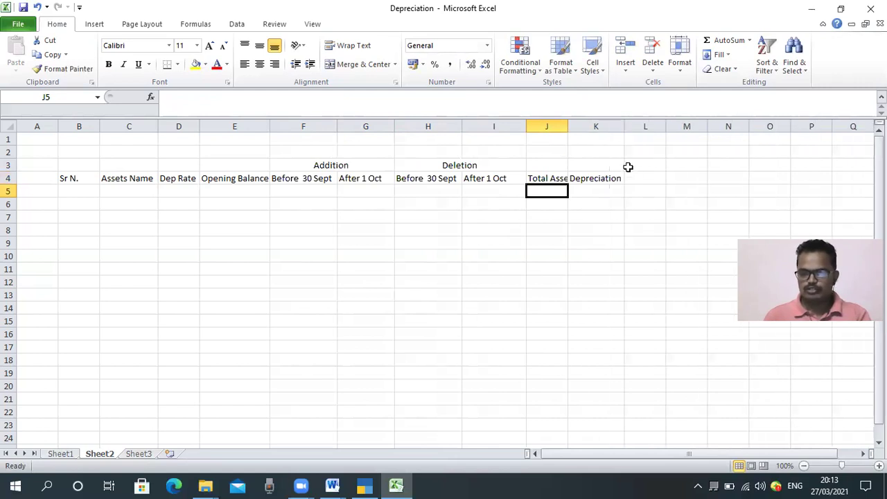
- Enter the heading "Net Assets" in cell L4 and widen column L slightly to fit it
{"action": "left_click", "coordinate": [645, 178]}
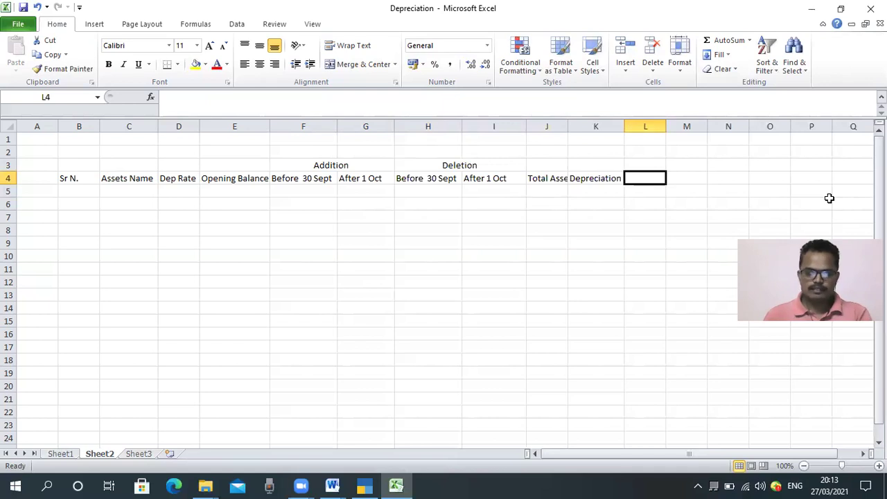
{"action": "type", "text": "Net"}
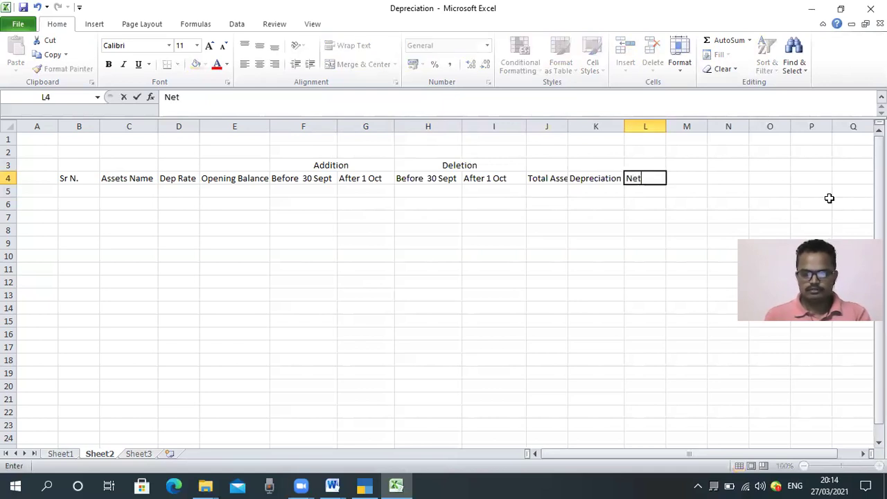
{"action": "type", "text": " Assets"}
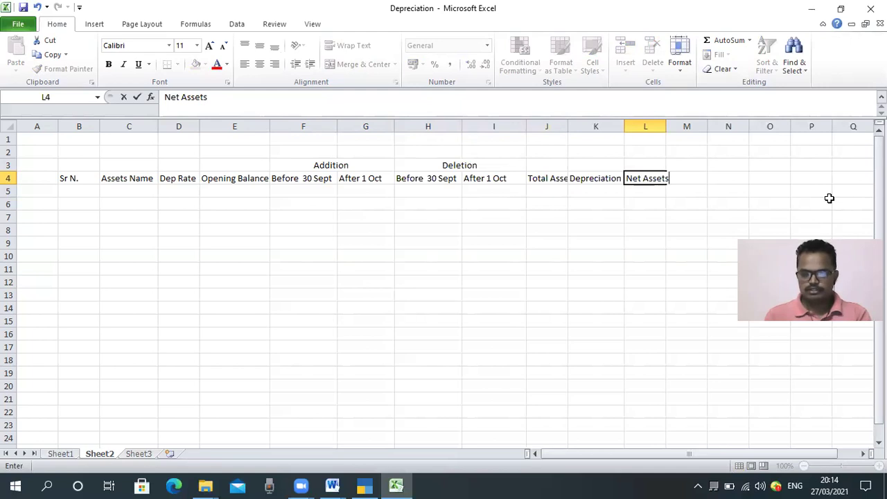
{"action": "key", "text": "Return"}
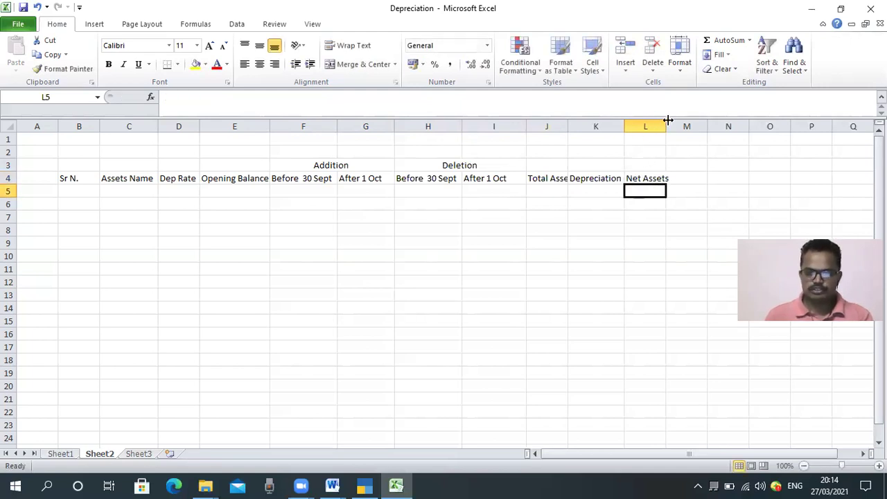
{"action": "left_click_drag", "start_coordinate": [667, 126], "coordinate": [672, 127]}
- Extend the heading in cell L4 to "Net Assets / Closing balance"
{"action": "double_click", "coordinate": [646, 176]}
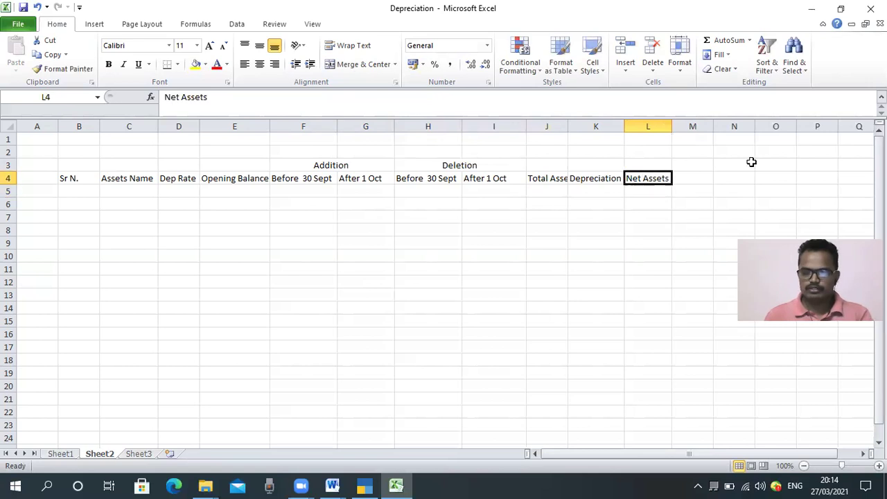
{"action": "type", "text": "/ Closing balnc"}
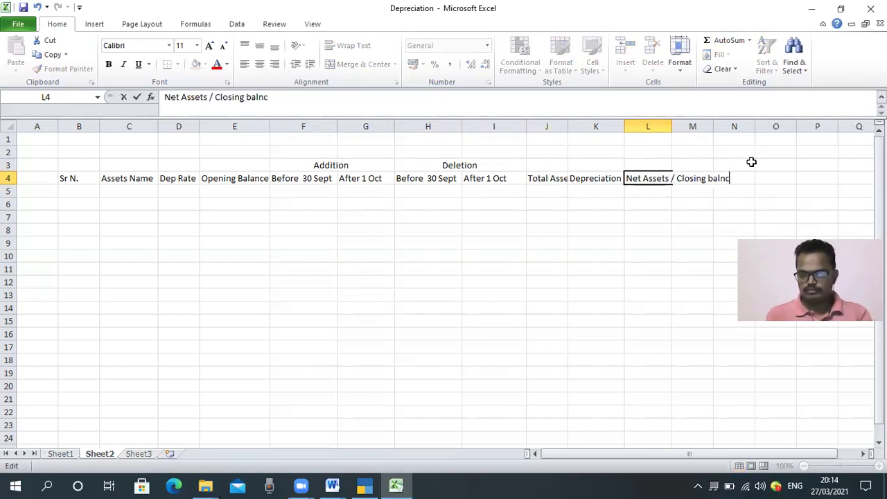
{"action": "key", "text": "BackSpace"}
{"action": "key", "text": "BackSpace"}
{"action": "type", "text": "ance"}
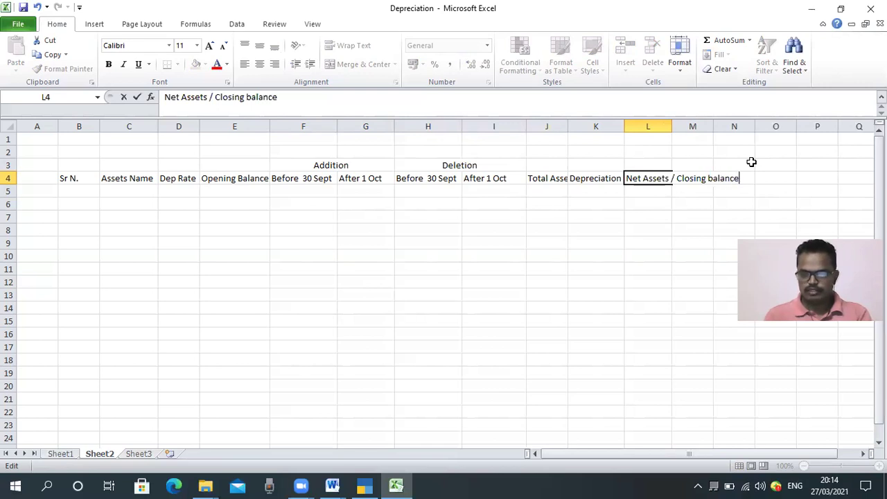
{"action": "key", "text": "Return"}
- Apply an outside border to the chart area B4:N15
{"action": "left_click_drag", "start_coordinate": [72, 179], "coordinate": [723, 317]}
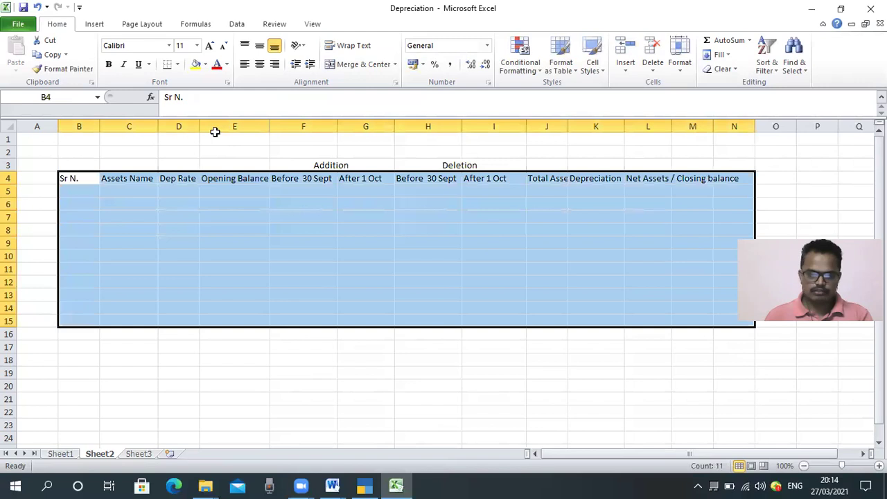
{"action": "left_click", "coordinate": [177, 64]}
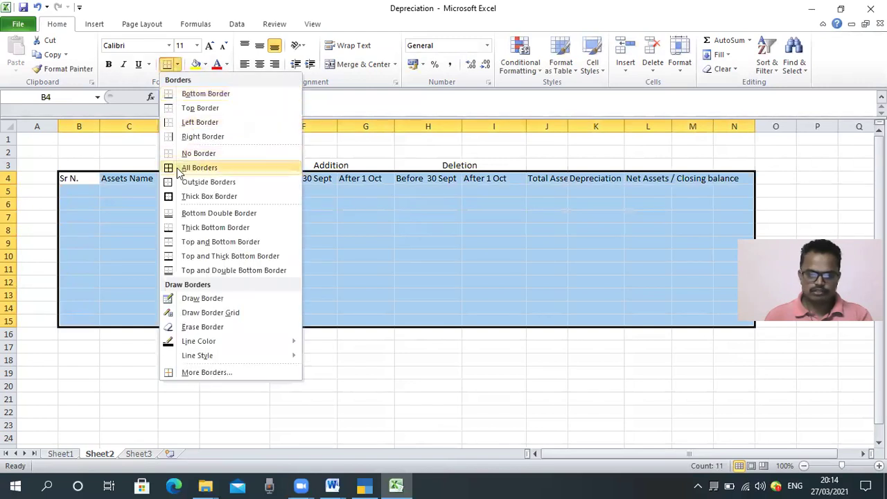
{"action": "left_click", "coordinate": [175, 182]}
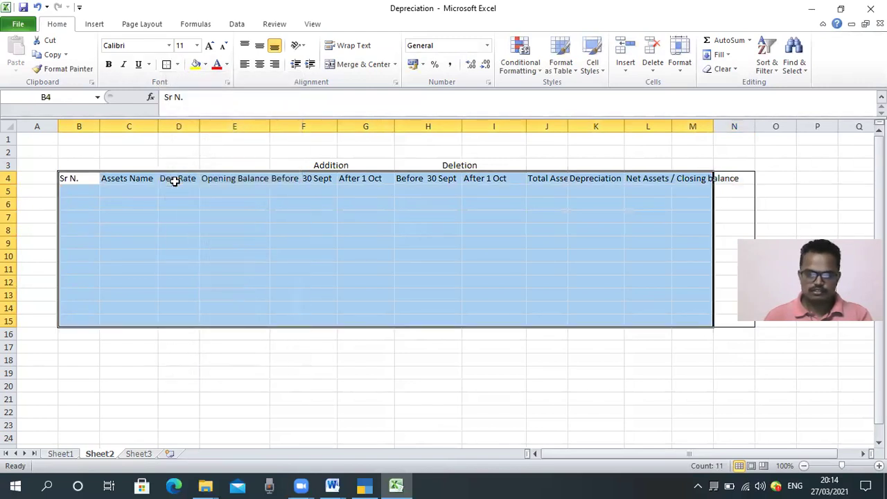
- Add vertical border lines between all chart columns by outlining B4:M15 and each range one column narrower, down to B4:B15
{"action": "key", "text": "shift+Left"}
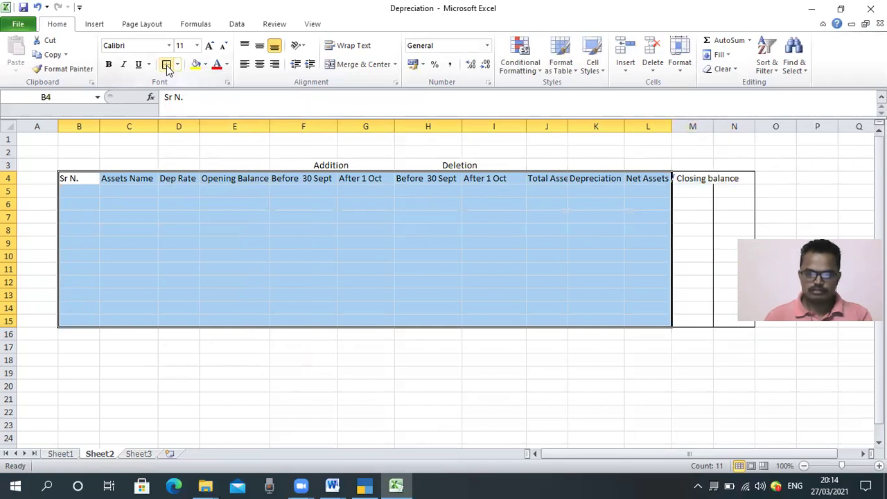
{"action": "key", "text": "shift+Left"}
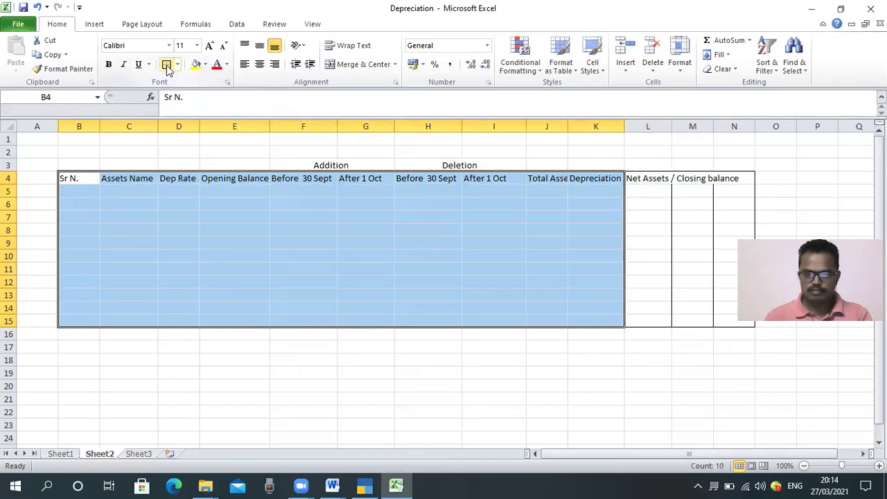
{"action": "key", "text": "shift+Left"}
{"action": "key", "text": "shift+Left"}
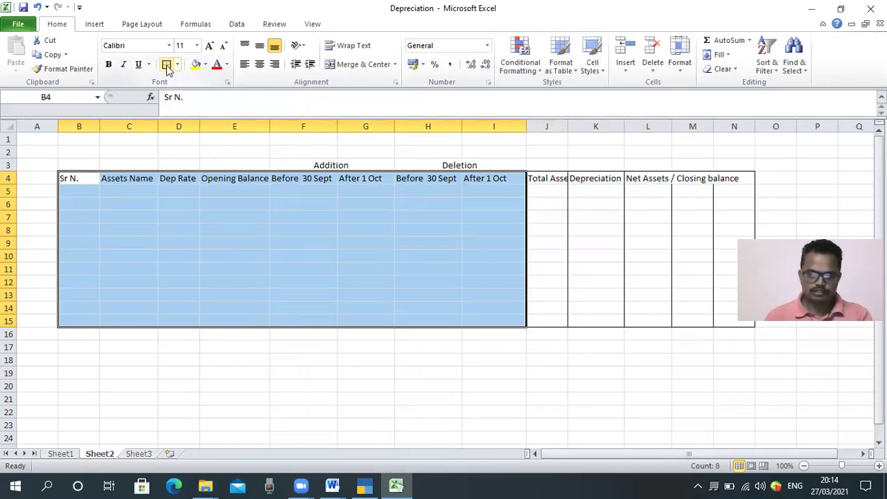
{"action": "key", "text": "shift+Left"}
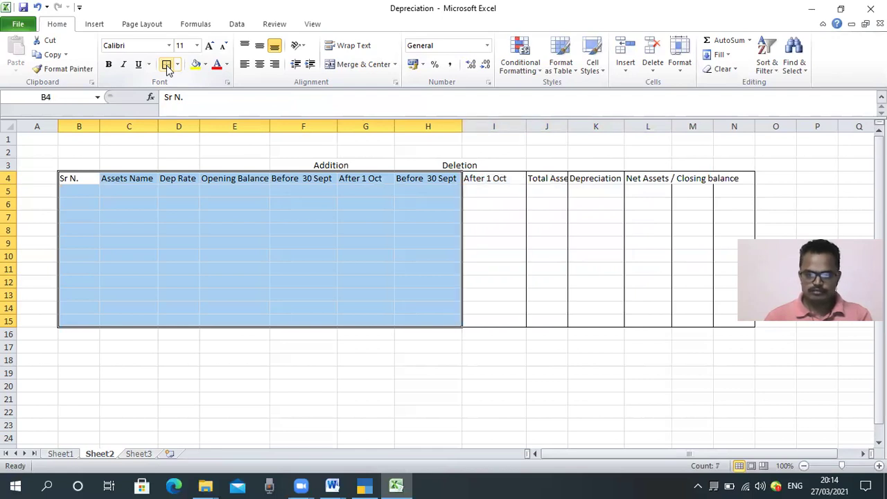
{"action": "key", "text": "shift+Left"}
{"action": "key", "text": "shift+Left"}
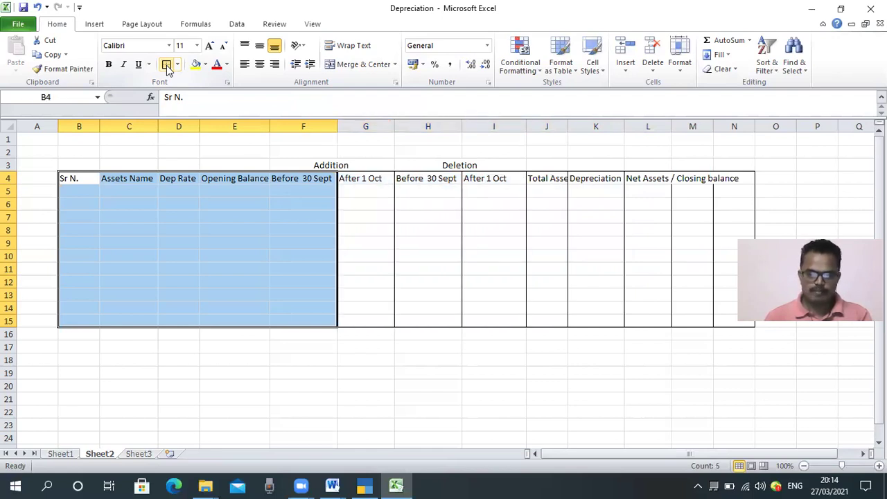
{"action": "key", "text": "shift+Left"}
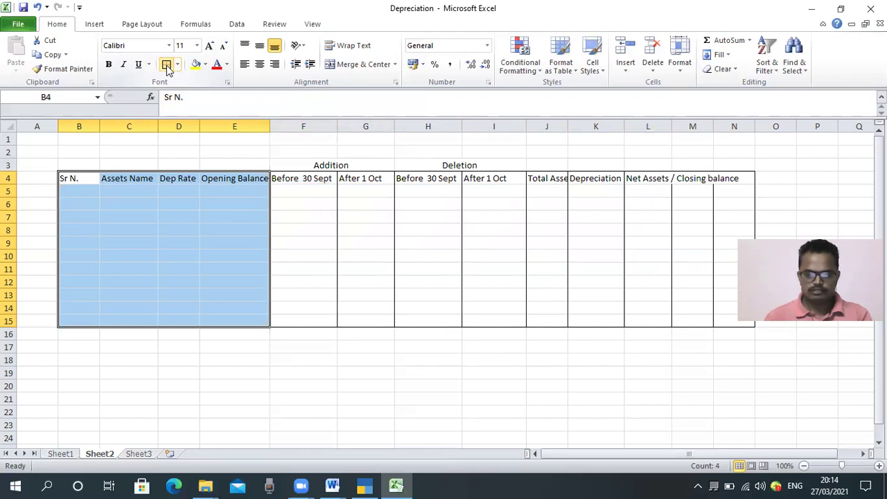
{"action": "key", "text": "shift+Left"}
{"action": "key", "text": "shift+Left"}
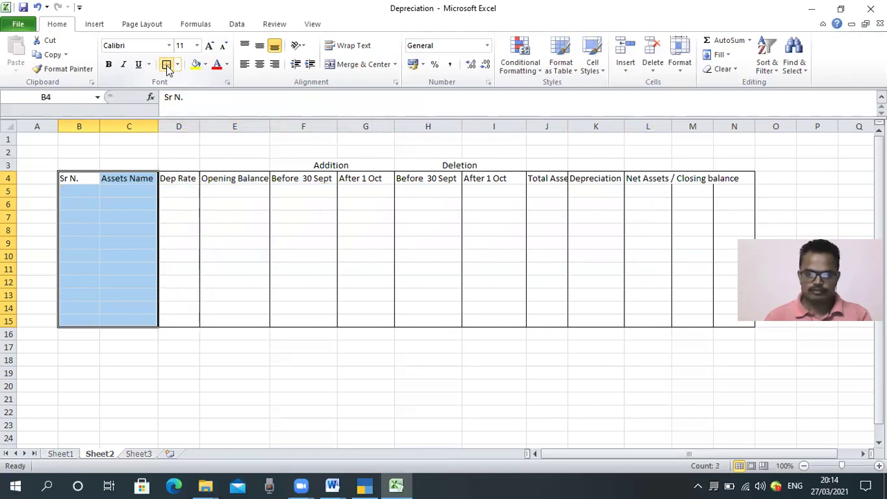
{"action": "key", "text": "shift+Left"}
{"action": "left_click", "coordinate": [167, 64]}
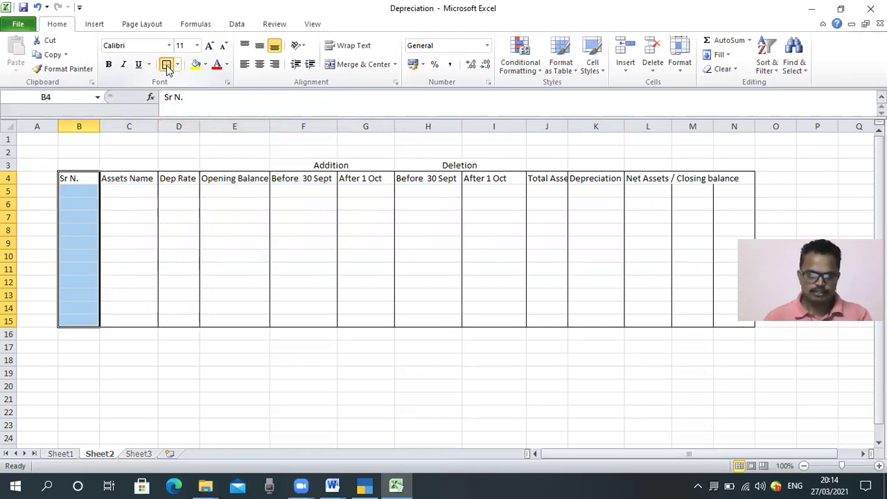
{"action": "left_click", "coordinate": [203, 253]}
- Make the heading row B4:N4 bold and apply an outside border around it
{"action": "left_click_drag", "start_coordinate": [86, 178], "coordinate": [737, 177]}
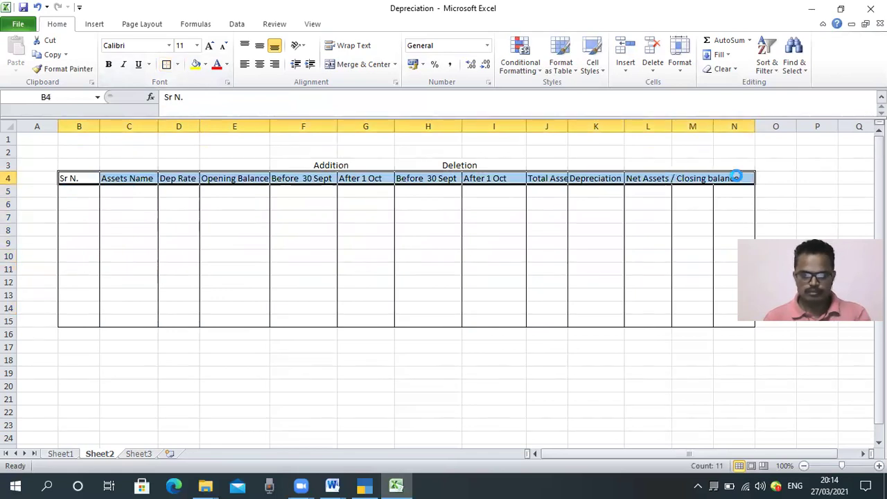
{"action": "key", "text": "ctrl+b"}
{"action": "left_click", "coordinate": [166, 65]}
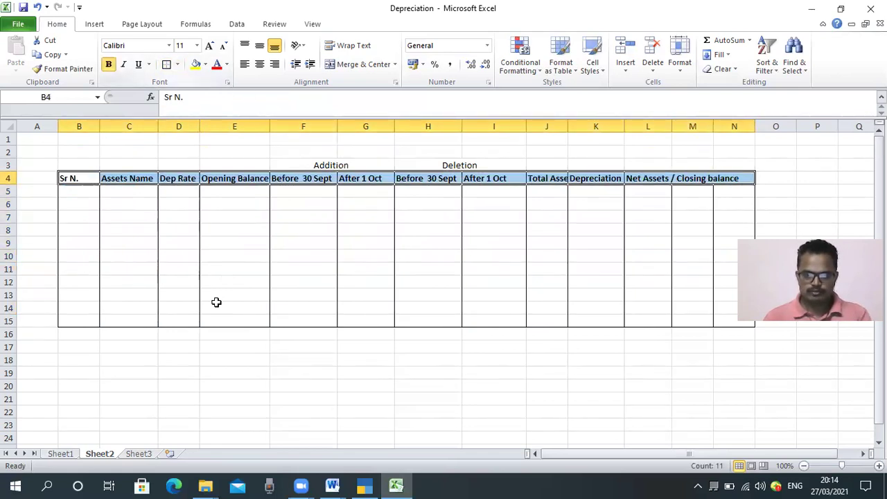
{"action": "left_click", "coordinate": [221, 280]}
- Apply an outside border to the chart's last row, B15:O15
{"action": "left_click_drag", "start_coordinate": [79, 321], "coordinate": [755, 323]}
{"action": "left_click", "coordinate": [166, 64]}
{"action": "left_click", "coordinate": [177, 297]}
- Enter the bold label "Total" in cell C15
{"action": "left_click", "coordinate": [132, 323]}
{"action": "key", "text": "ctrl+b"}
{"action": "type", "text": "Total"}
{"action": "key", "text": "Tab"}
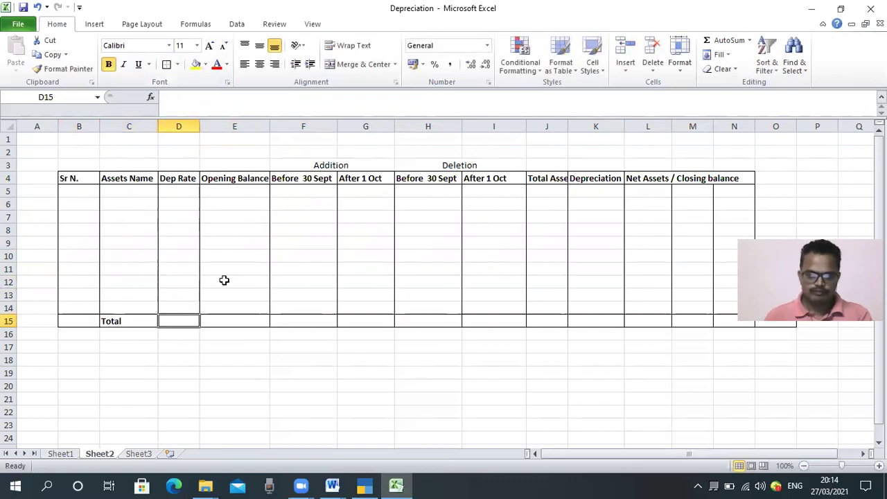
{"action": "left_click", "coordinate": [223, 280]}
- Start the serial numbers with 1 in cell B6 and the formula =B6+1 in cell B7
{"action": "left_click", "coordinate": [125, 201]}
{"action": "left_click", "coordinate": [83, 203]}
{"action": "type", "text": "1"}
{"action": "key", "text": "Return"}
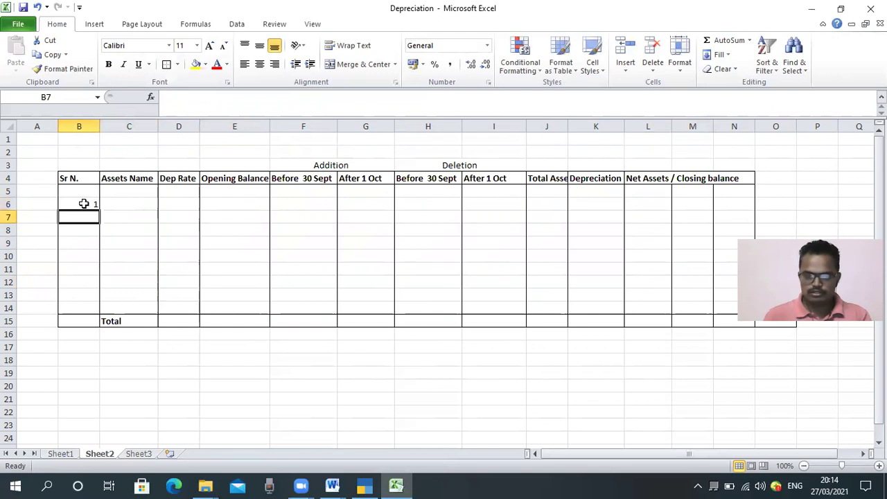
{"action": "type", "text": "="}
{"action": "left_click", "coordinate": [83, 203]}
{"action": "type", "text": "+1"}
{"action": "key", "text": "Return"}
{"action": "key", "text": "Up"}
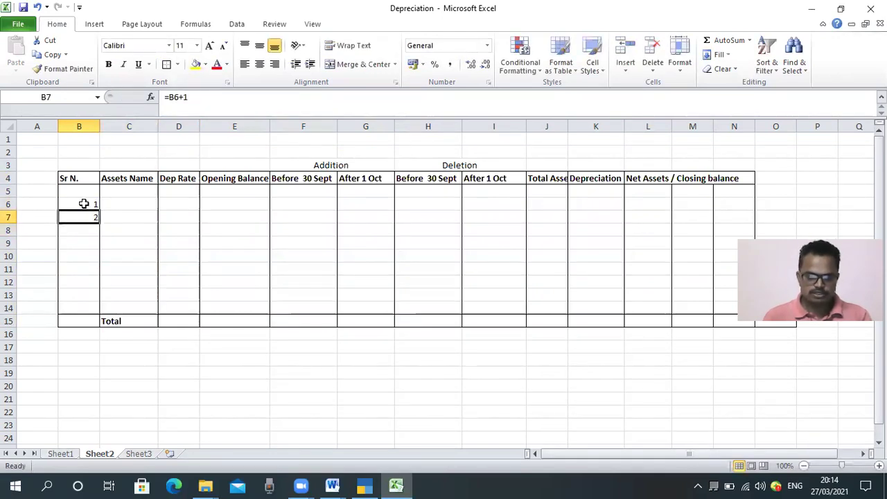
- Copy the serial-number formula from B7 into cells B8:B10
{"action": "key", "text": "ctrl+c"}
{"action": "key", "text": "Down"}
{"action": "key", "text": "shift+Down"}
{"action": "key", "text": "shift+Down"}
{"action": "key", "text": "ctrl+v"}
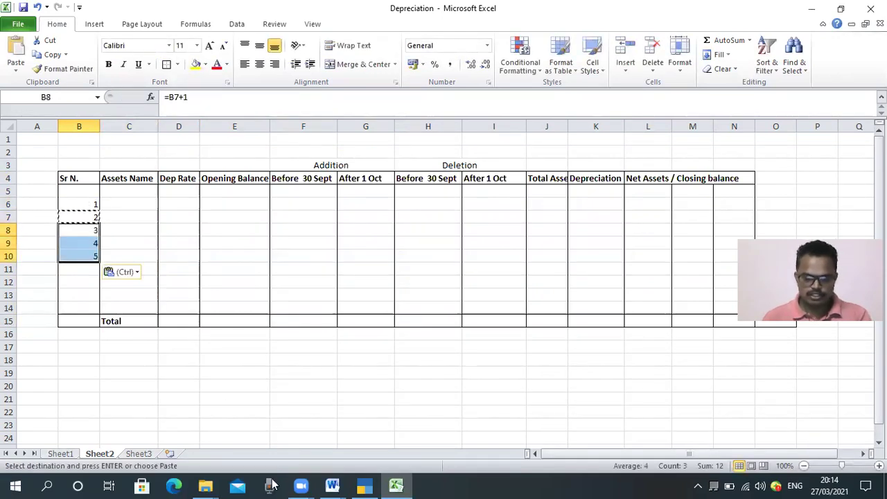
- Check the fixed asset list in TallyPrime, return to Excel and delete the three surplus blank rows above the Total row
{"action": "mouse_move", "coordinate": [365, 485]}
{"action": "left_click", "coordinate": [272, 423]}
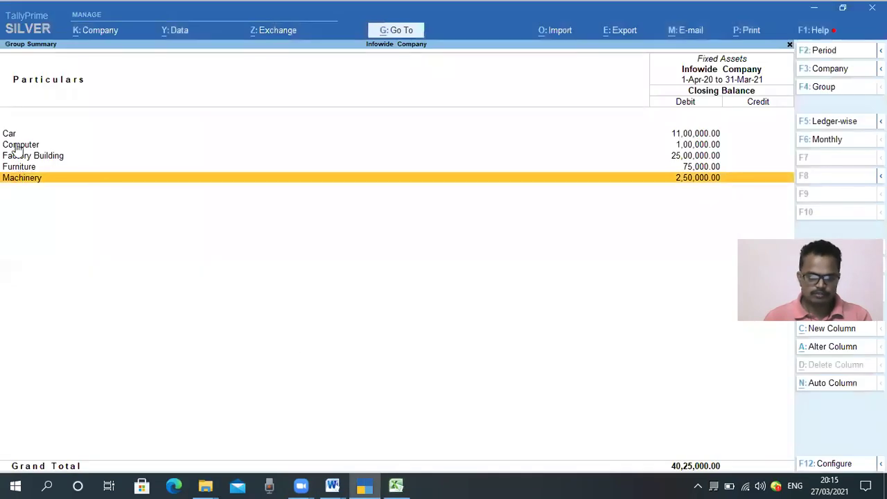
{"action": "left_click", "coordinate": [395, 485]}
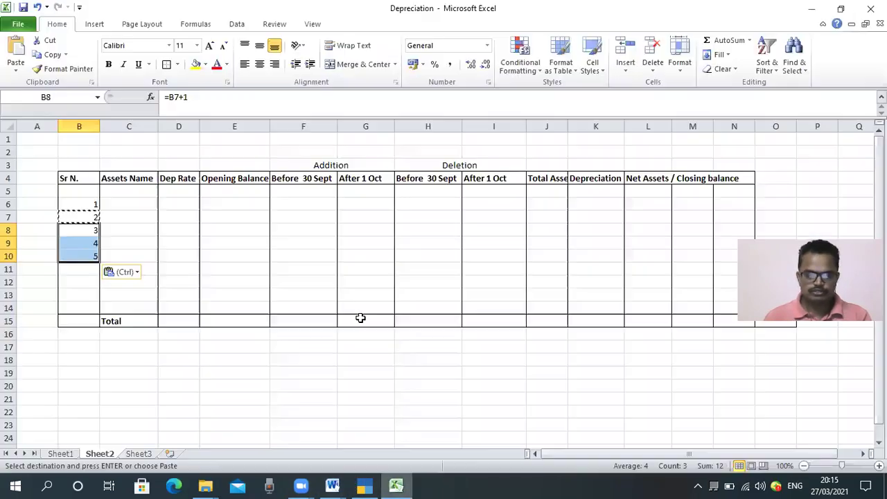
{"action": "key", "text": "Down"}
{"action": "key", "text": "Down"}
{"action": "key", "text": "Down"}
{"action": "key", "text": "Down"}
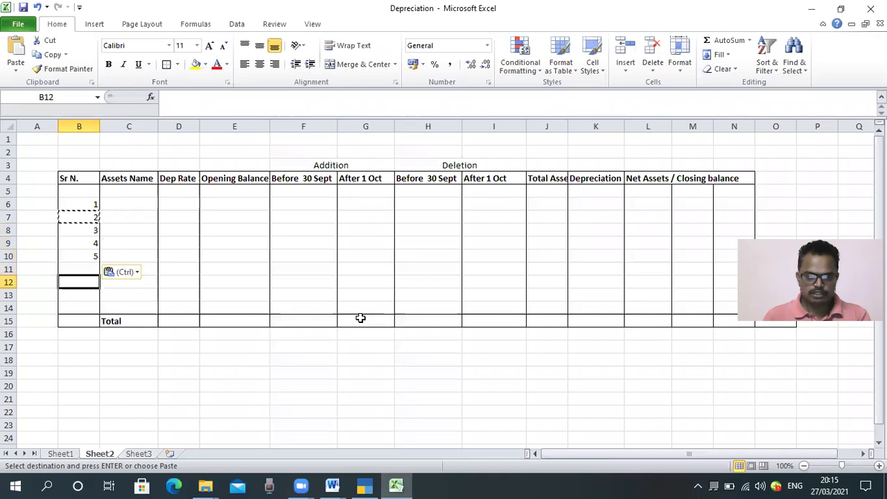
{"action": "key", "text": "shift+Down"}
{"action": "key", "text": "ctrl+minus"}
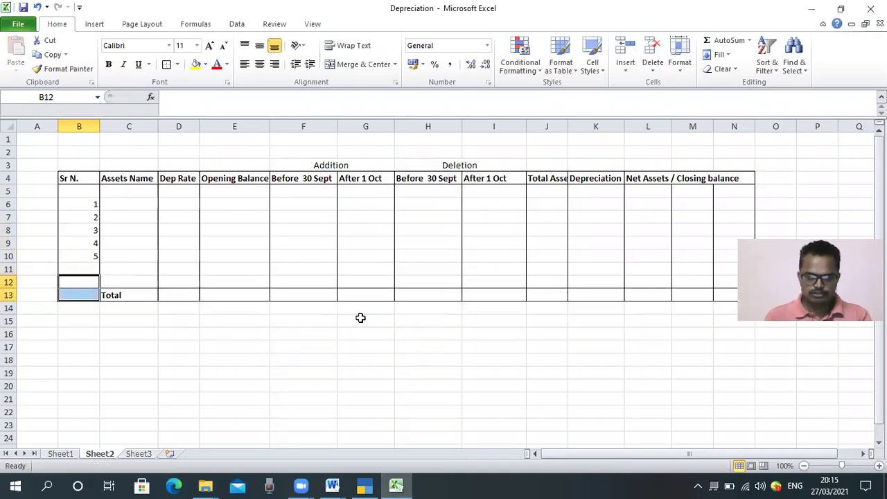
{"action": "key", "text": "Up"}
{"action": "key", "text": "ctrl+minus"}
{"action": "key", "text": "Return"}
- Enter the first asset name, "Car", in cell C6
{"action": "key", "text": "Right"}
{"action": "key", "text": "Up"}
{"action": "key", "text": "Up"}
{"action": "key", "text": "Up"}
{"action": "key", "text": "Up"}
{"action": "key", "text": "Up"}
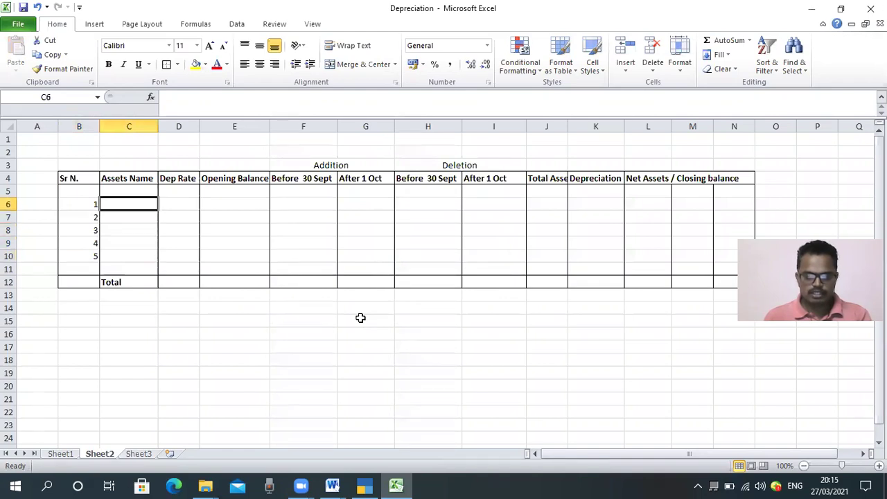
{"action": "type", "text": "Car"}
{"action": "key", "text": "Return"}
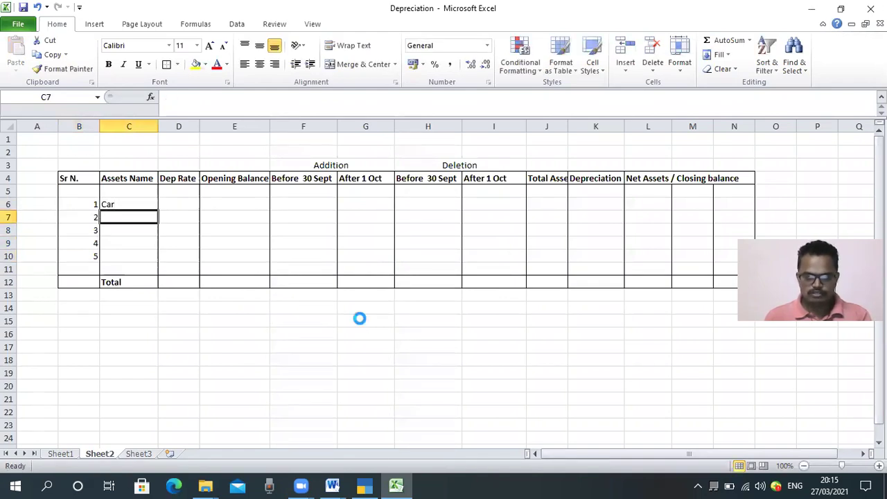
- Consult the TallyPrime asset list and enter "Computer" in C7 and "Factory Building" in C8 of the Excel chart
{"action": "key", "text": "alt+Tab"}
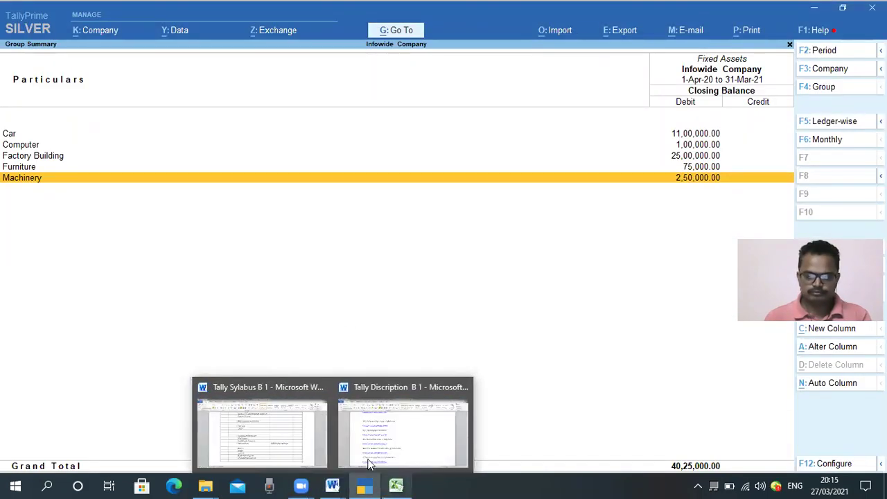
{"action": "left_click", "coordinate": [395, 485]}
{"action": "type", "text": "Com"}
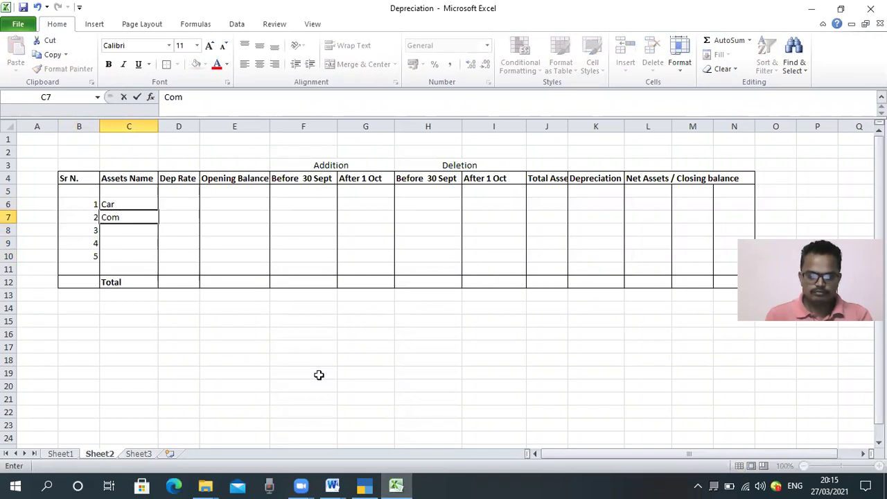
{"action": "type", "text": "puter"}
{"action": "key", "text": "Return"}
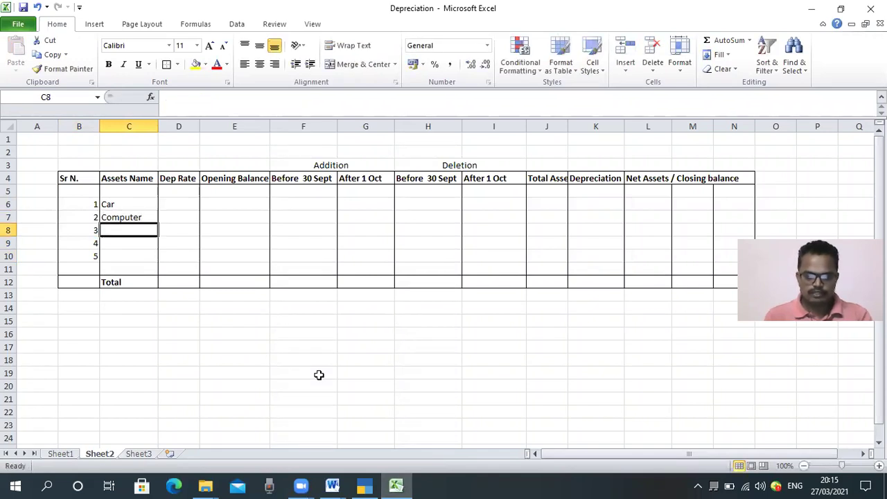
{"action": "type", "text": "Factor"}
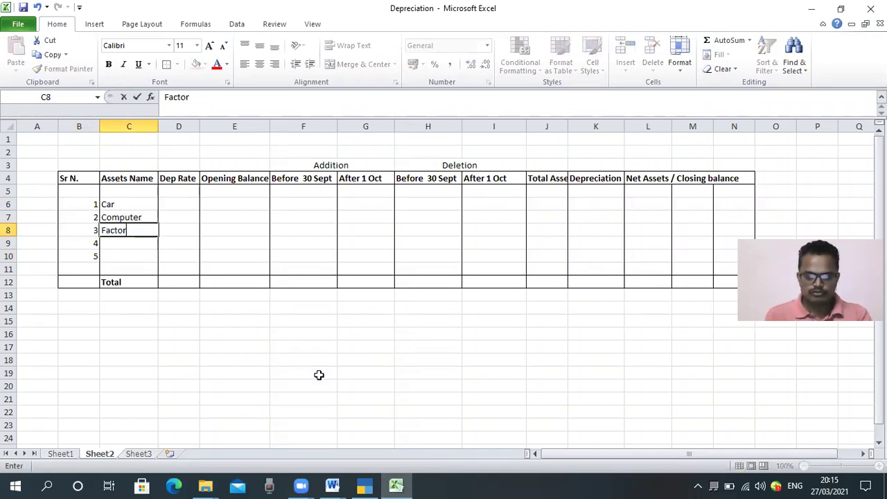
{"action": "type", "text": "y Building"}
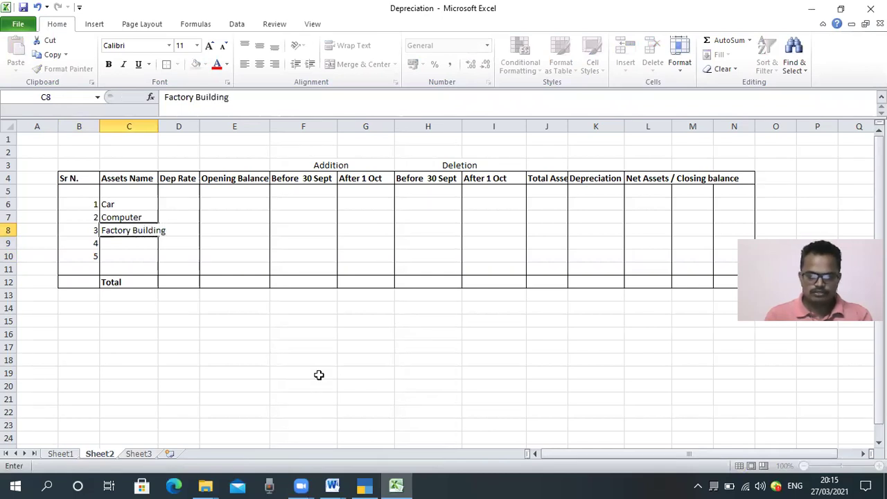
{"action": "key", "text": "Return"}
- Check the remaining assets in TallyPrime and enter "Furniture" in cell C9 of the Excel chart
{"action": "left_click", "coordinate": [364, 485]}
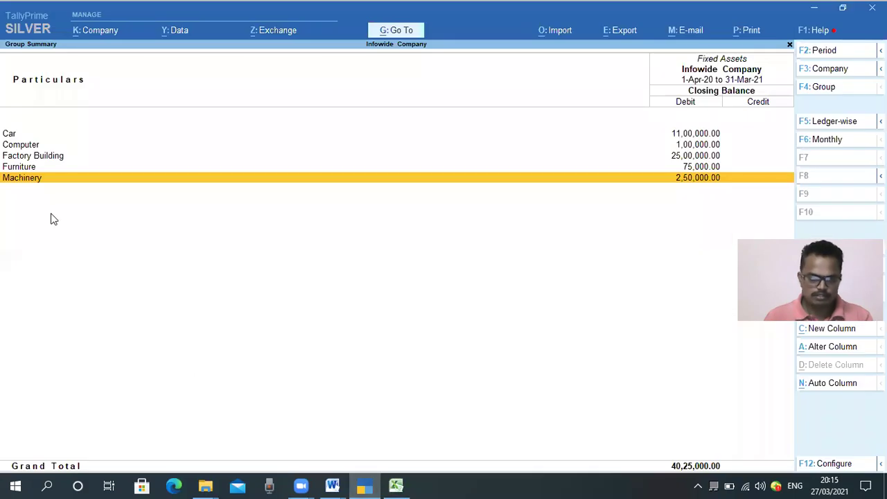
{"action": "left_click", "coordinate": [396, 485]}
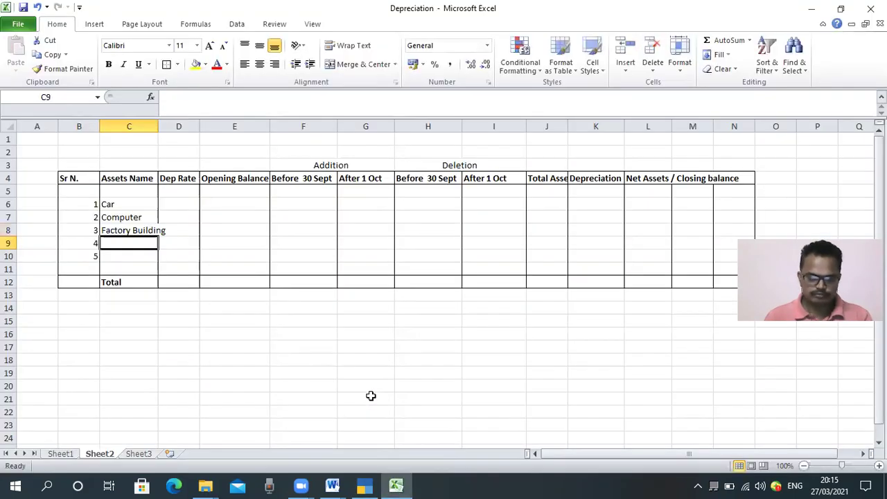
{"action": "type", "text": "Furni"}
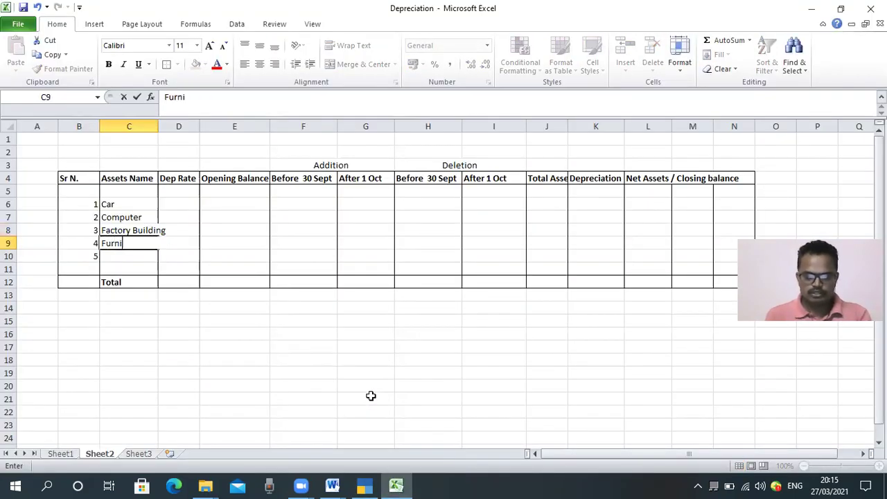
{"action": "type", "text": "ture"}
{"action": "key", "text": "Return"}
- Enter the last asset name in cell C10 and correct its spelling to "Machinery"
{"action": "type", "text": "Marchi"}
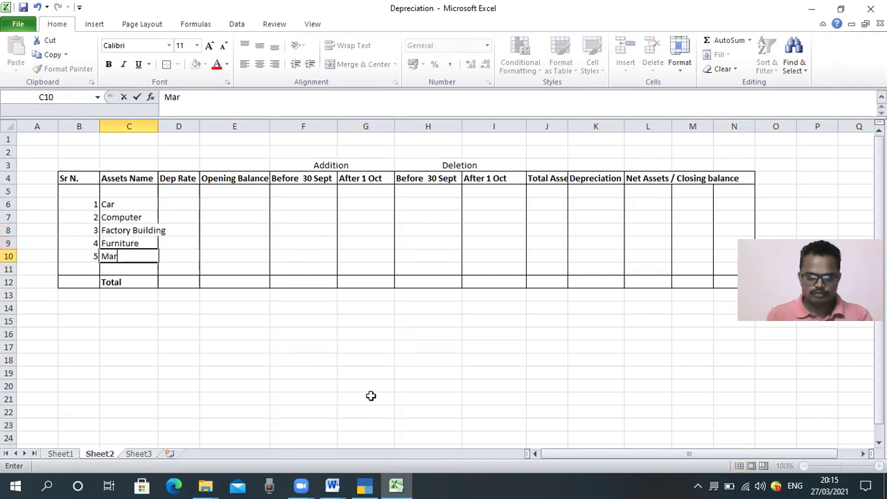
{"action": "key", "text": "BackSpace"}
{"action": "key", "text": "BackSpace"}
{"action": "type", "text": "iner"}
{"action": "key", "text": "Return"}
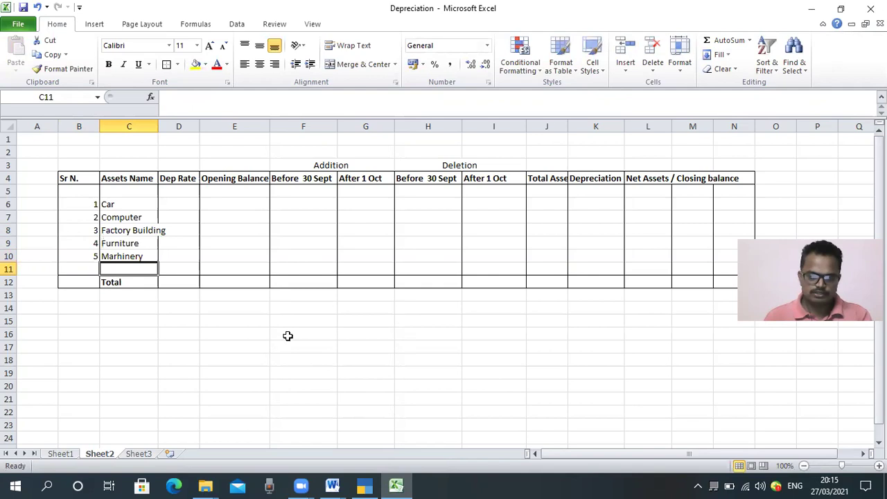
{"action": "left_click", "coordinate": [142, 257]}
{"action": "double_click", "coordinate": [142, 257]}
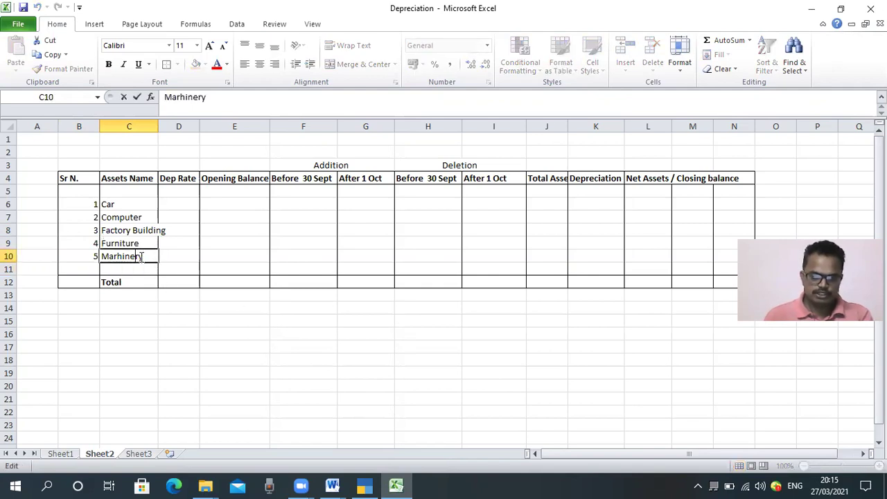
{"action": "key", "text": "BackSpace"}
{"action": "type", "text": "c"}
{"action": "key", "text": "Return"}
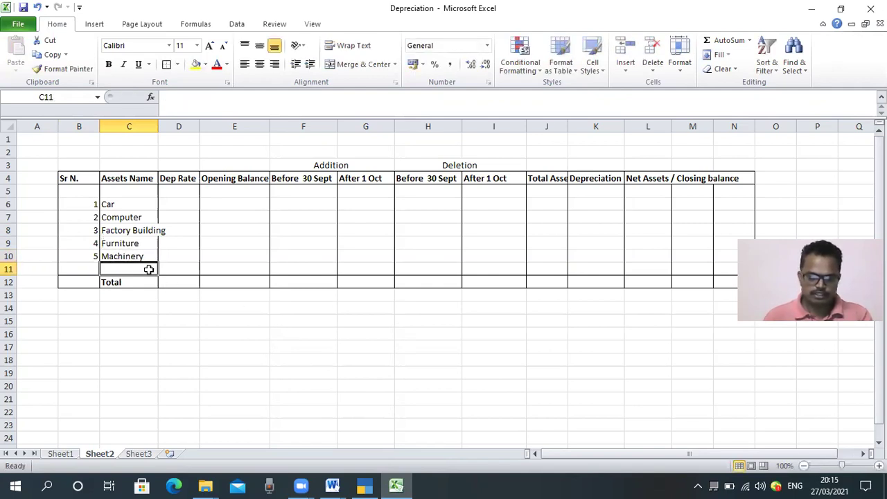
- Widen columns C and D, and widen column J to fit the "Total Assets" heading
{"action": "left_click_drag", "start_coordinate": [158, 127], "coordinate": [247, 126]}
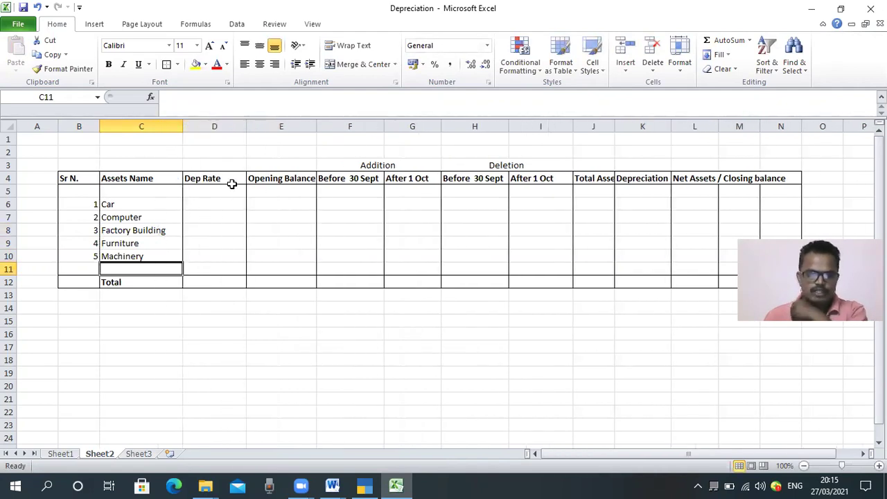
{"action": "left_click", "coordinate": [218, 205]}
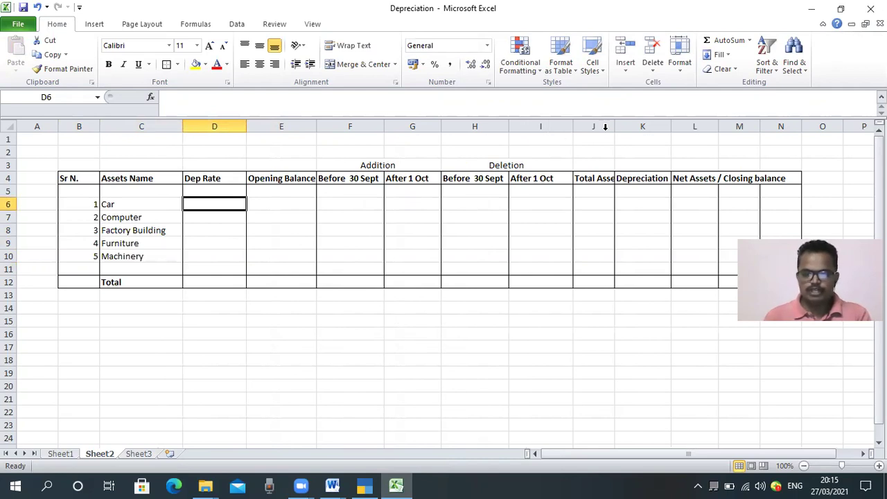
{"action": "left_click_drag", "start_coordinate": [615, 127], "coordinate": [625, 128]}
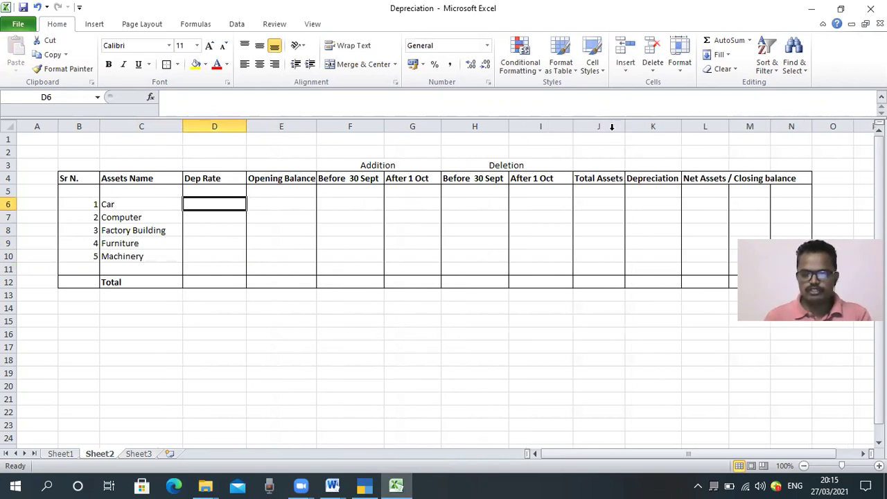
- Apply outside borders to the merged Addition and Deletion headings in row 3 and widen column L to 10.57
{"action": "left_click", "coordinate": [337, 165]}
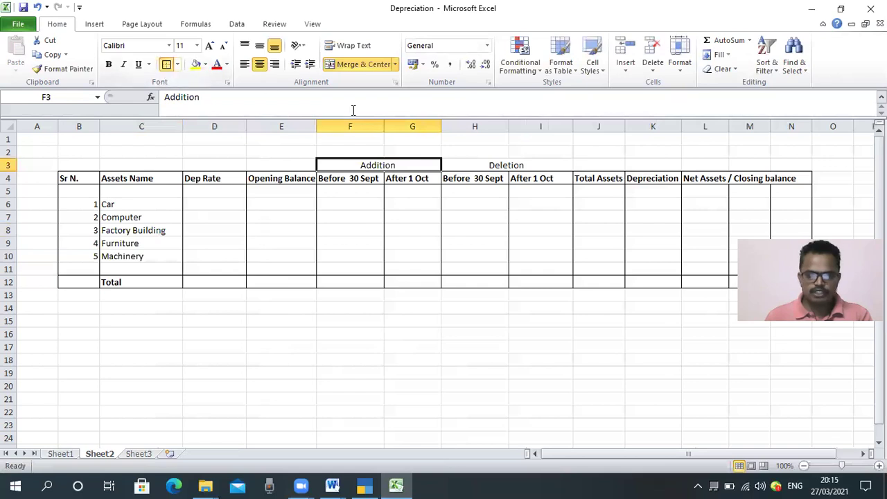
{"action": "left_click", "coordinate": [510, 165]}
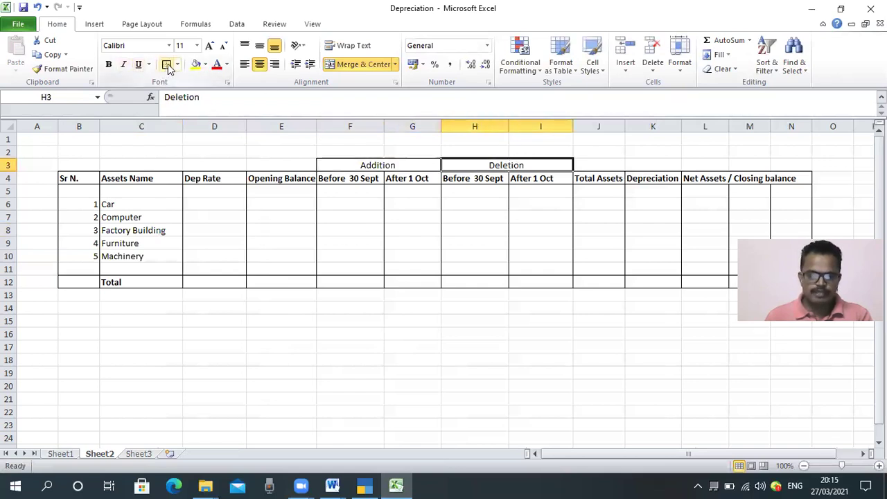
{"action": "left_click", "coordinate": [280, 232]}
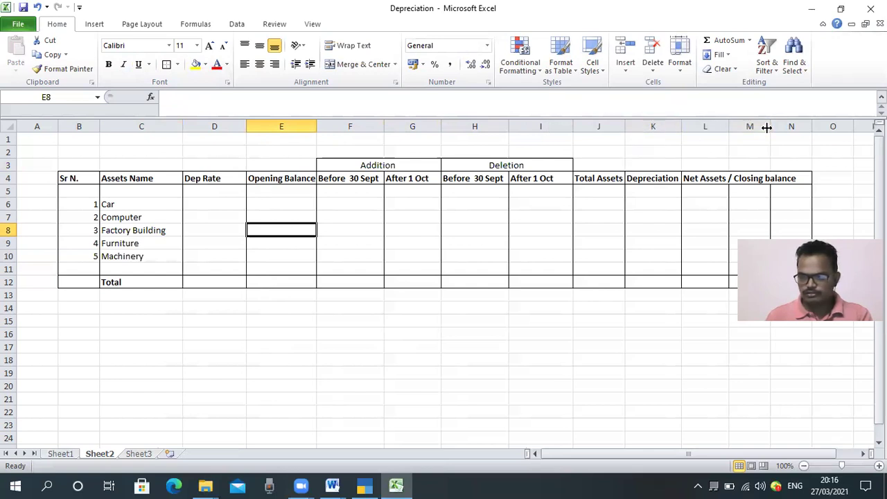
{"action": "left_click_drag", "start_coordinate": [729, 129], "coordinate": [733, 128]}
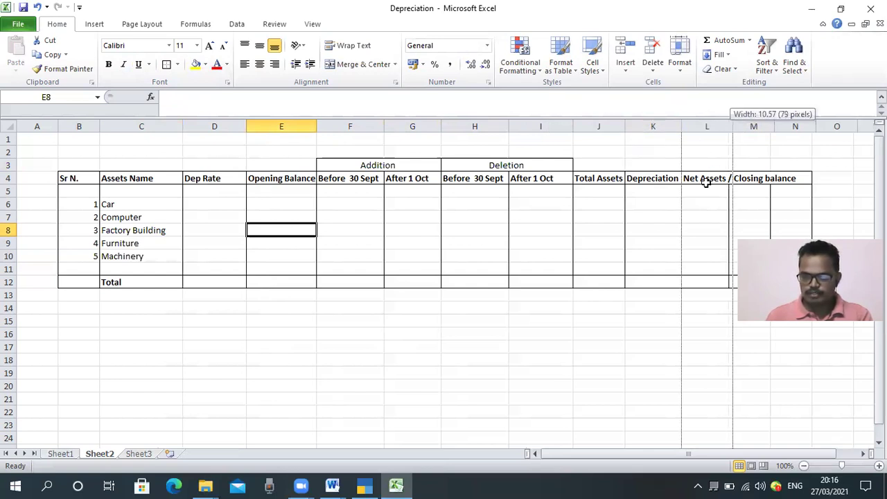
{"action": "left_click", "coordinate": [747, 182]}
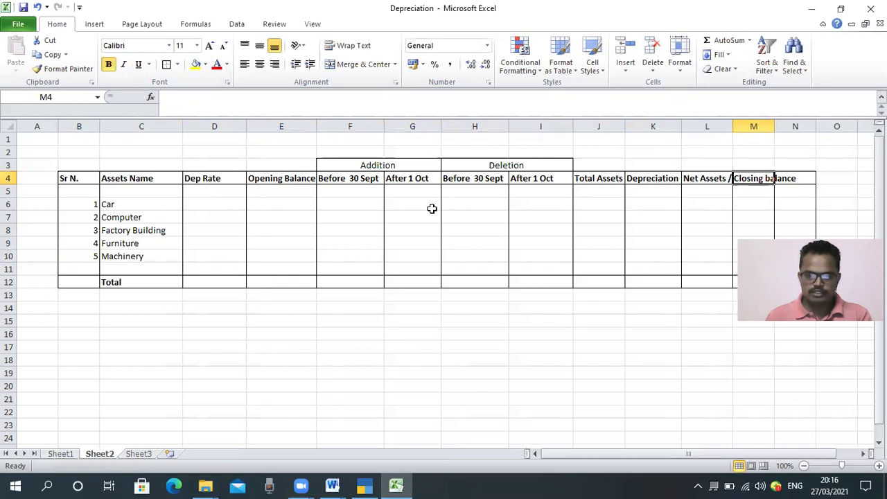
- Enter the depreciation rates 15, 40, 10, 15 and 15 for the five assets in cells D6:D10
{"action": "left_click", "coordinate": [220, 204]}
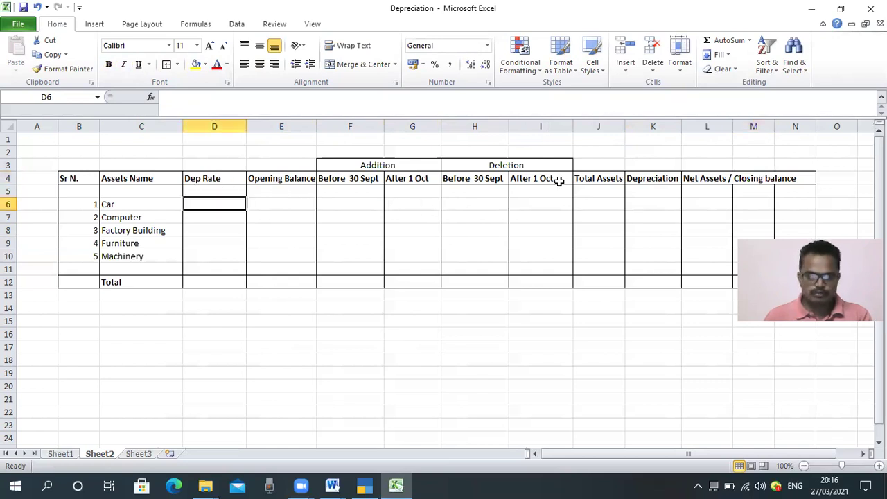
{"action": "type", "text": "15"}
{"action": "key", "text": "Return"}
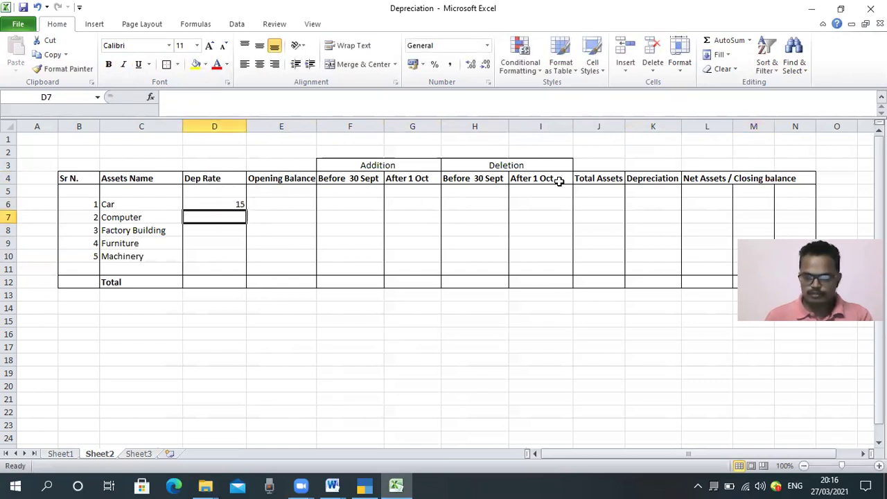
{"action": "type", "text": "40"}
{"action": "key", "text": "Return"}
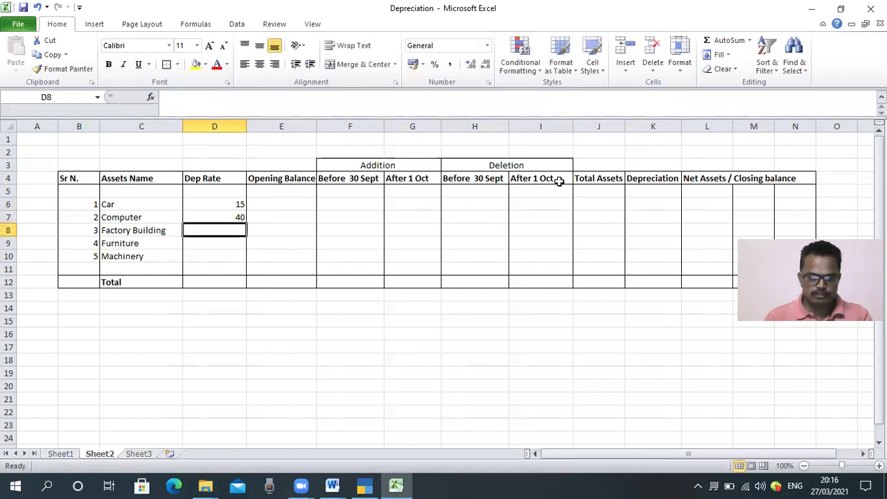
{"action": "type", "text": "10"}
{"action": "key", "text": "Return"}
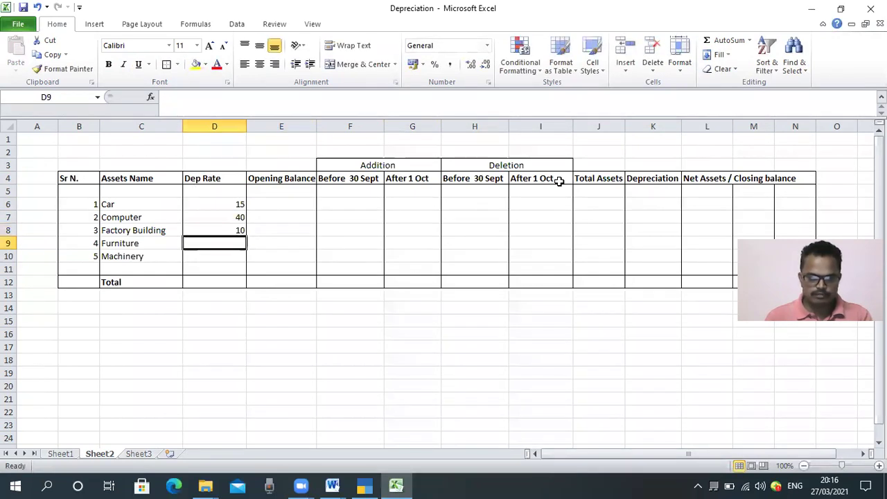
{"action": "type", "text": "15"}
{"action": "key", "text": "Return"}
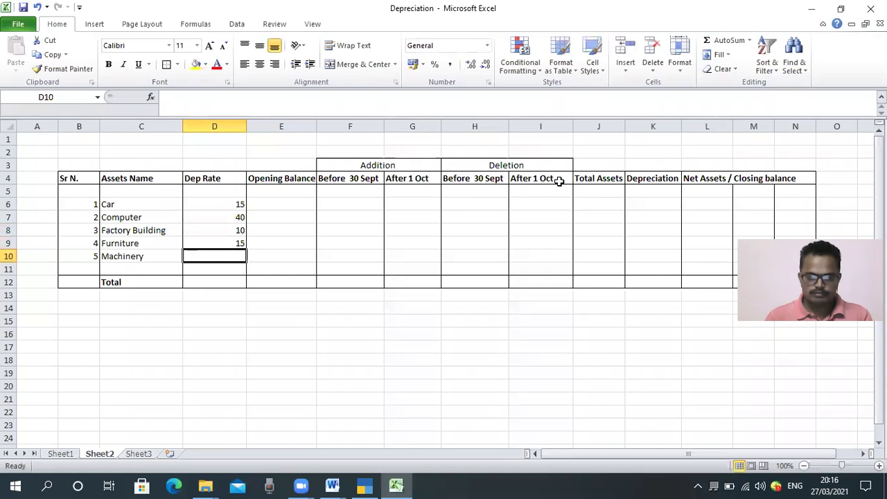
{"action": "type", "text": "15"}
{"action": "key", "text": "Return"}
{"action": "key", "text": "Return"}
{"action": "key", "text": "Return"}
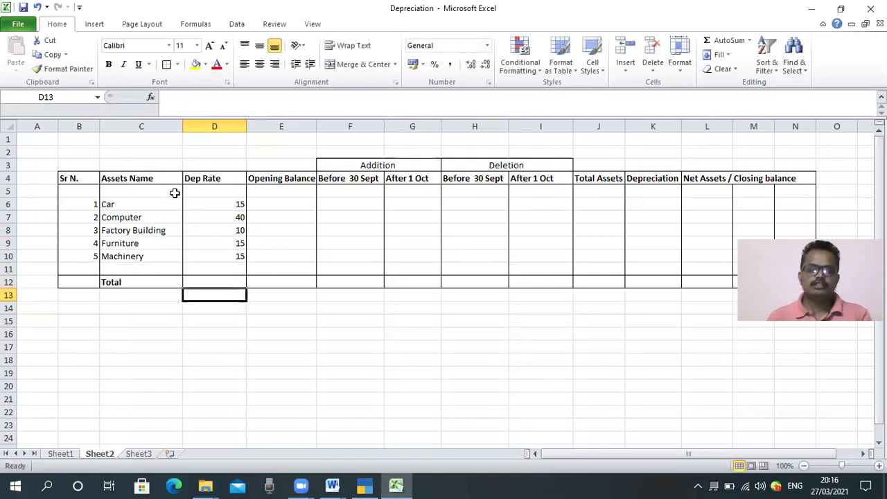
- Slightly widen the Opening Balance column E and switch to the Fixed Assets group summary in TallyPrime
{"action": "left_click_drag", "start_coordinate": [317, 126], "coordinate": [319, 126]}
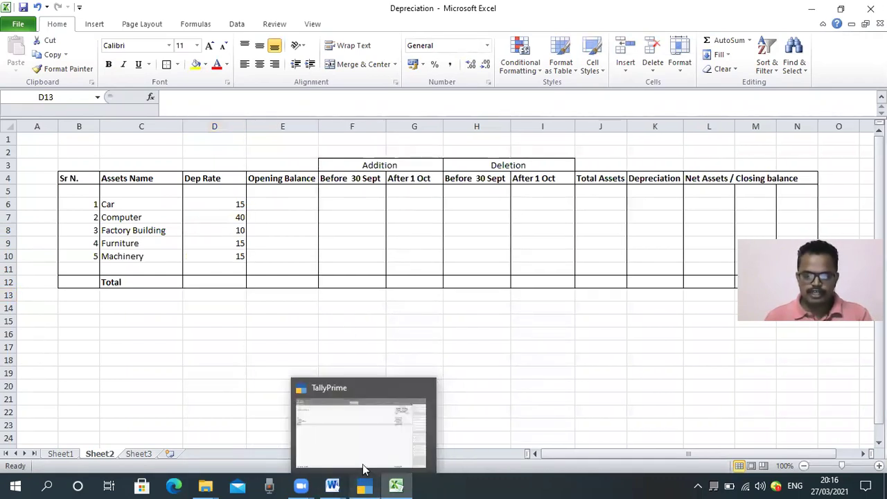
{"action": "left_click", "coordinate": [364, 485]}
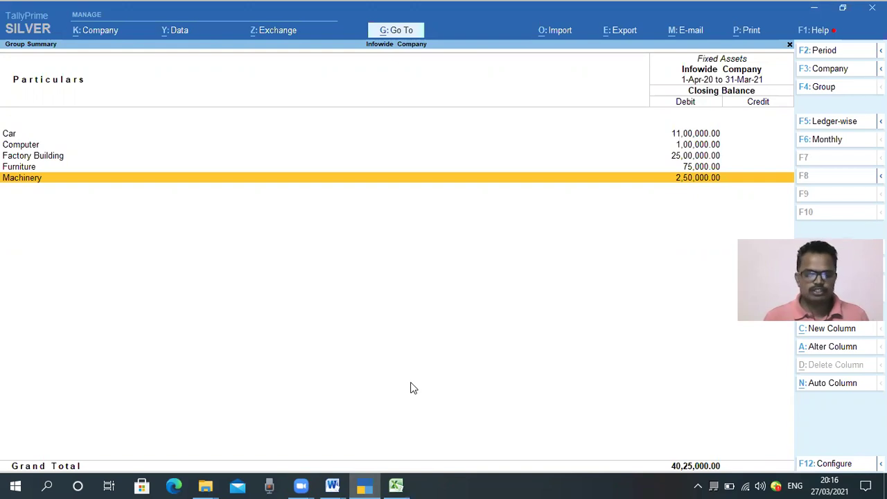
- Configure the Fixed Assets group summary to show opening balance and transactions, keeping the other report options at their current settings
{"action": "key", "text": "F12"}
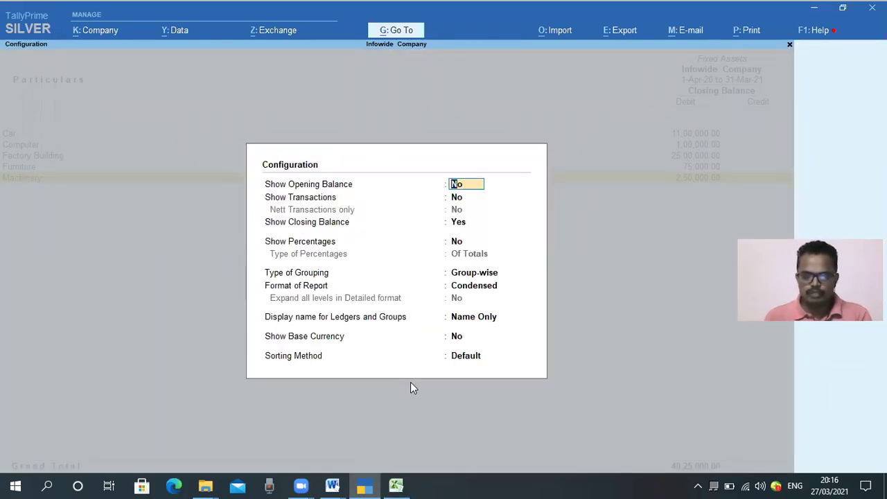
{"action": "type", "text": "y"}
{"action": "key", "text": "Return"}
{"action": "type", "text": "y"}
{"action": "key", "text": "Return"}
{"action": "key", "text": "Return"}
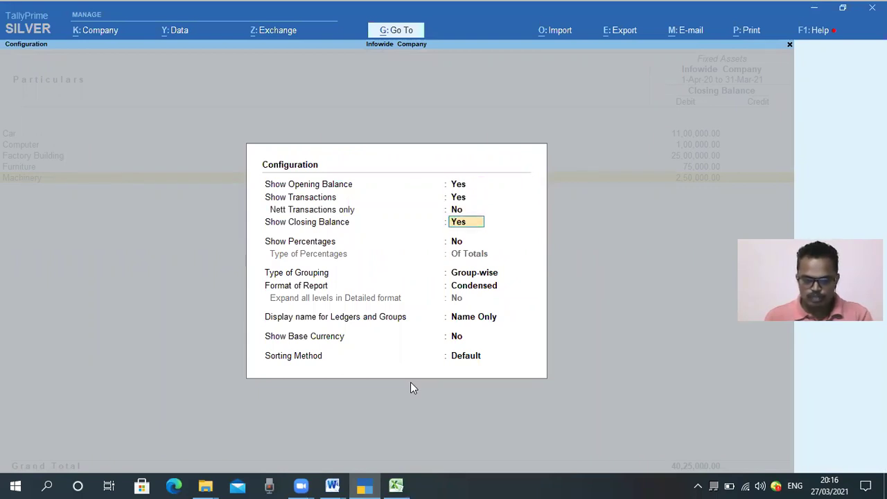
{"action": "key", "text": "Return"}
{"action": "key", "text": "Return"}
{"action": "key", "text": "Return"}
{"action": "key", "text": "Return"}
{"action": "key", "text": "Return"}
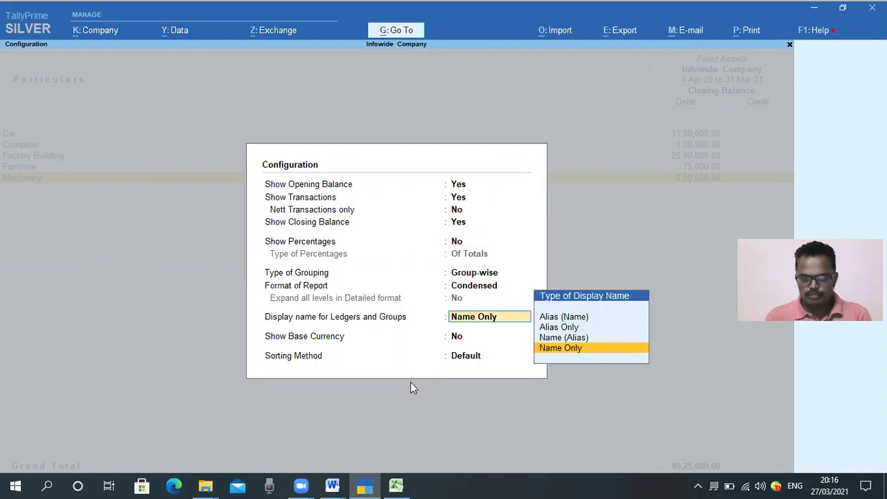
{"action": "key", "text": "Return"}
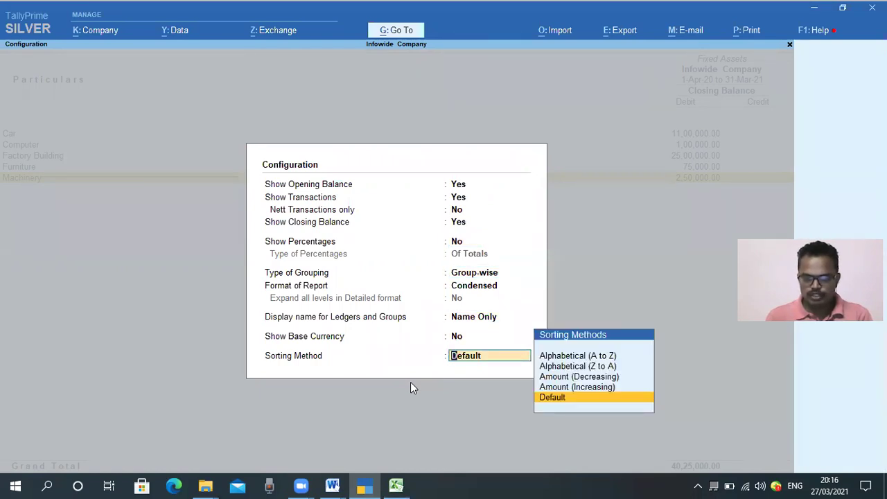
{"action": "key", "text": "Return"}
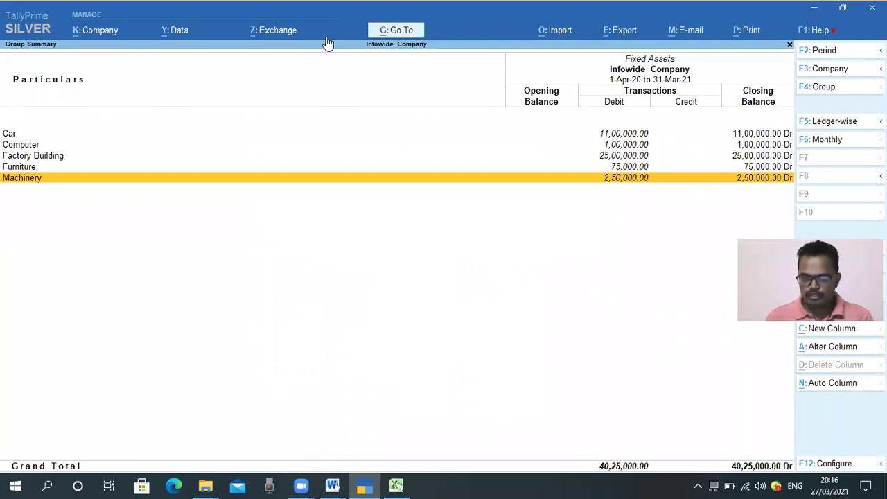
{"action": "left_click", "coordinate": [517, 92]}
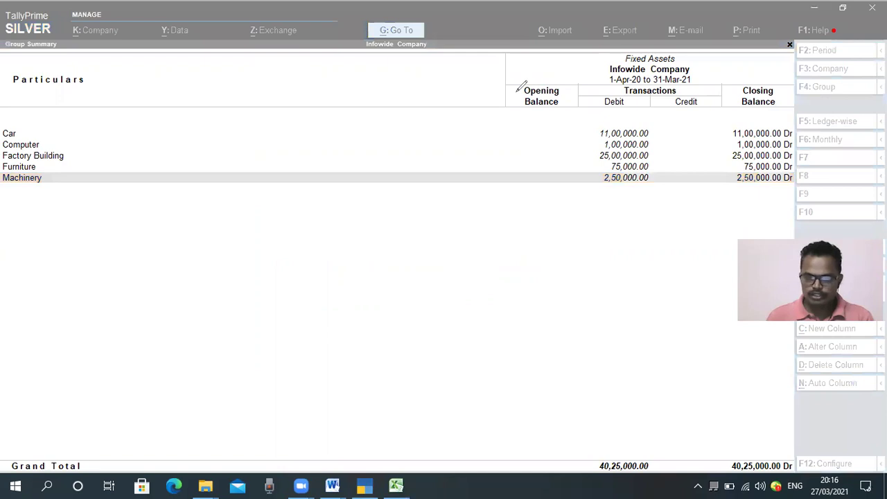
{"action": "mouse_move", "coordinate": [509, 88]}
{"action": "left_mouse_down"}
{"action": "mouse_move", "coordinate": [564, 174]}
{"action": "mouse_move", "coordinate": [566, 214]}
{"action": "left_mouse_up"}
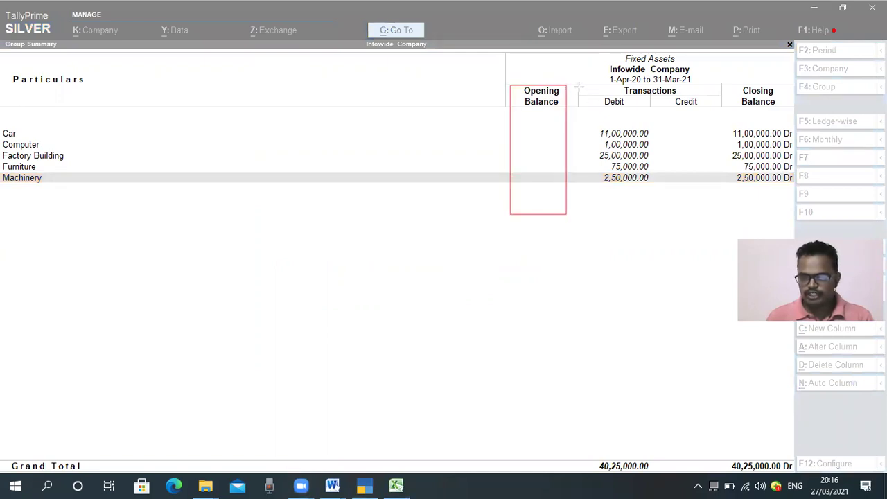
{"action": "mouse_move", "coordinate": [683, 108]}
{"action": "left_mouse_down"}
{"action": "mouse_move", "coordinate": [652, 182]}
{"action": "mouse_move", "coordinate": [652, 216]}
{"action": "left_mouse_up"}
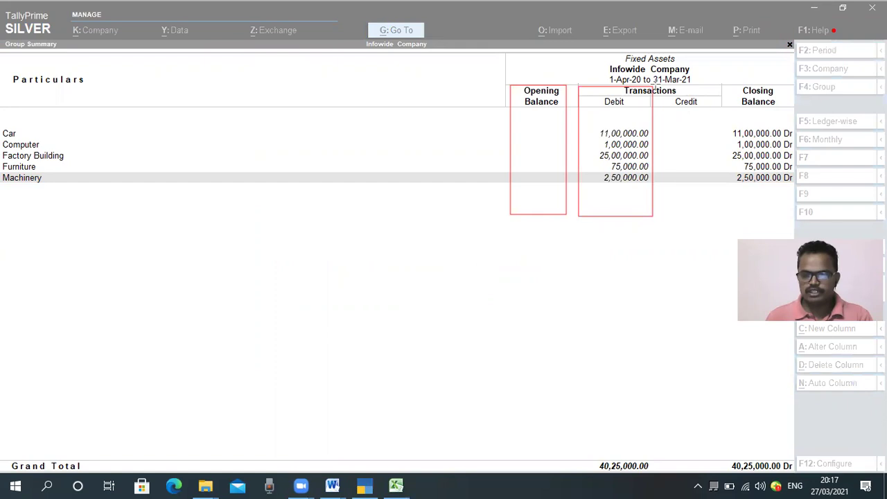
{"action": "left_click_drag", "start_coordinate": [722, 150], "coordinate": [727, 210]}
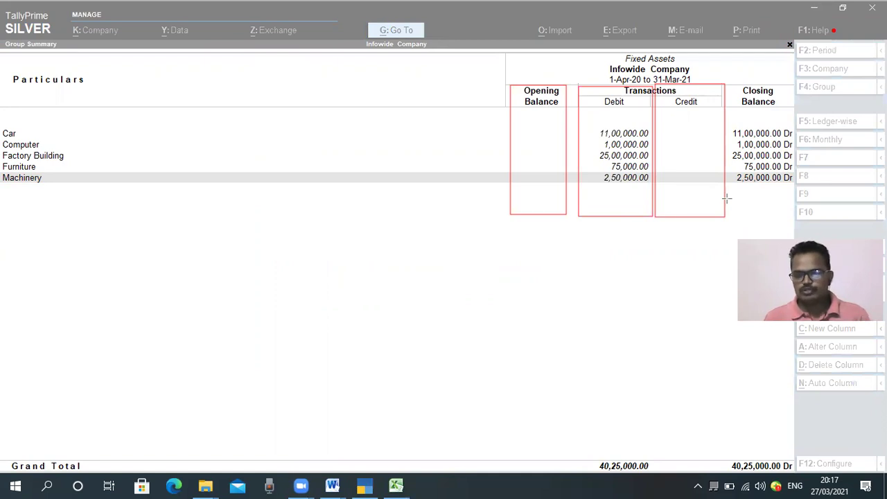
{"action": "mouse_move", "coordinate": [734, 85]}
{"action": "left_mouse_down"}
{"action": "mouse_move", "coordinate": [749, 93]}
{"action": "mouse_move", "coordinate": [794, 220]}
{"action": "left_mouse_up"}
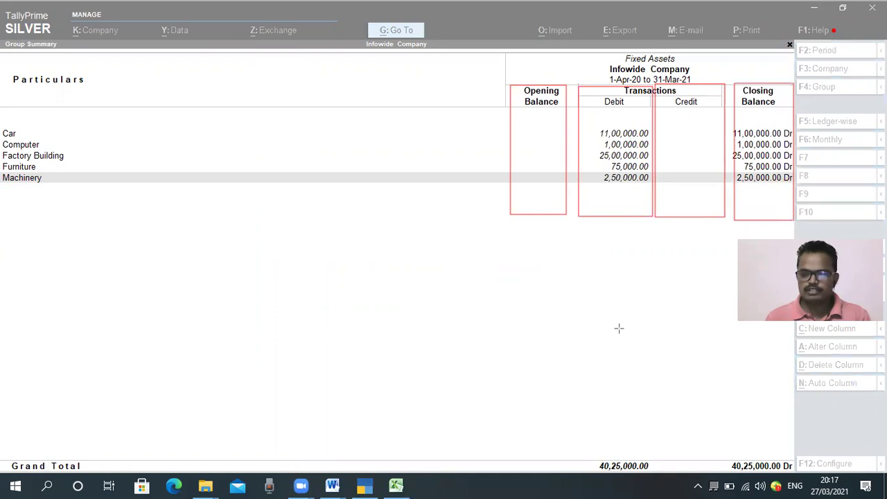
{"action": "left_click", "coordinate": [592, 404]}
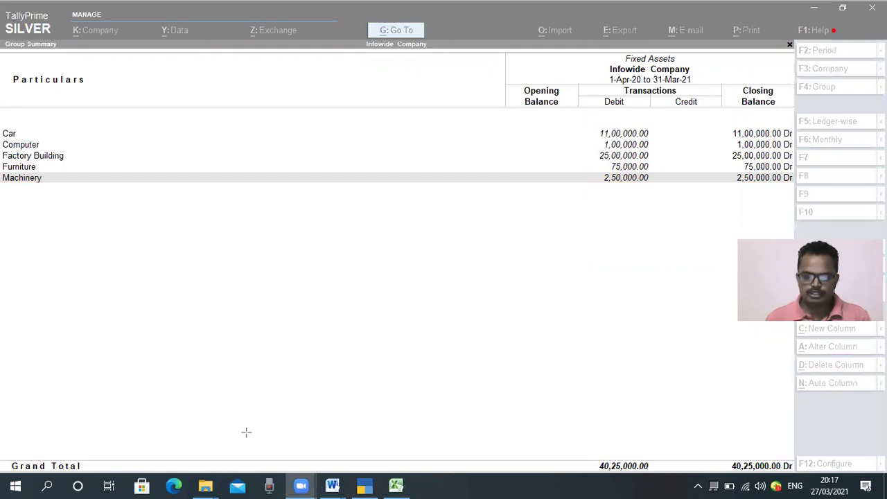
- Switch to the Excel depreciation chart and enter an opening balance of 0 for Car and Computer in cells E6 and E7
{"action": "left_click", "coordinate": [396, 485]}
{"action": "left_click", "coordinate": [271, 204]}
{"action": "type", "text": "0"}
{"action": "key", "text": "Return"}
{"action": "type", "text": "0"}
{"action": "key", "text": "Return"}
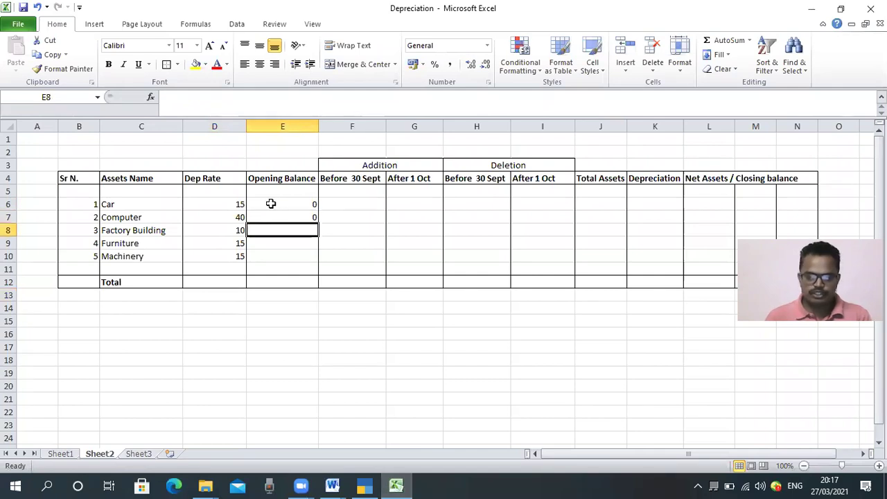
- Copy the 0 opening balance from Computer down through Machinery, filling cells E8:E10
{"action": "key", "text": "Up"}
{"action": "key", "text": "ctrl+c"}
{"action": "key", "text": "shift+Down"}
{"action": "key", "text": "shift+Down"}
{"action": "key", "text": "shift+Down"}
{"action": "key", "text": "ctrl+v"}
{"action": "key", "text": "Escape"}
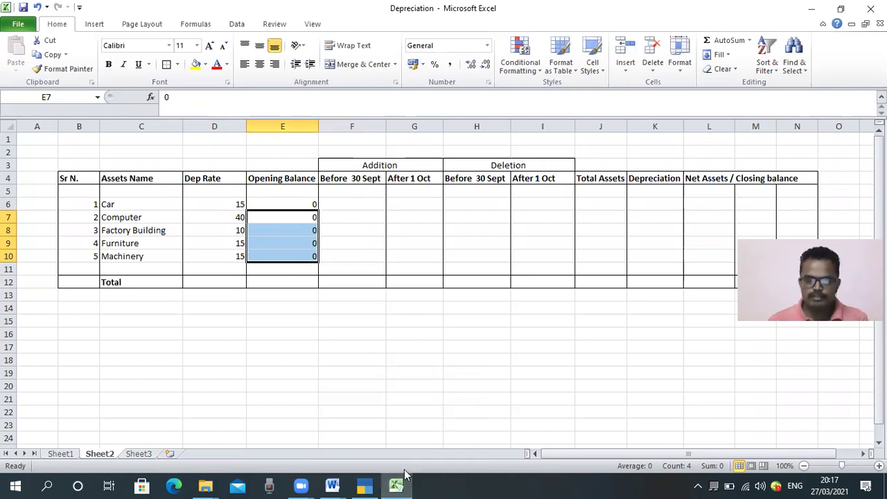
- Switch to TallyPrime and set the Fixed Assets summary period from 1-4-2020 to 30.9
{"action": "left_click", "coordinate": [367, 484]}
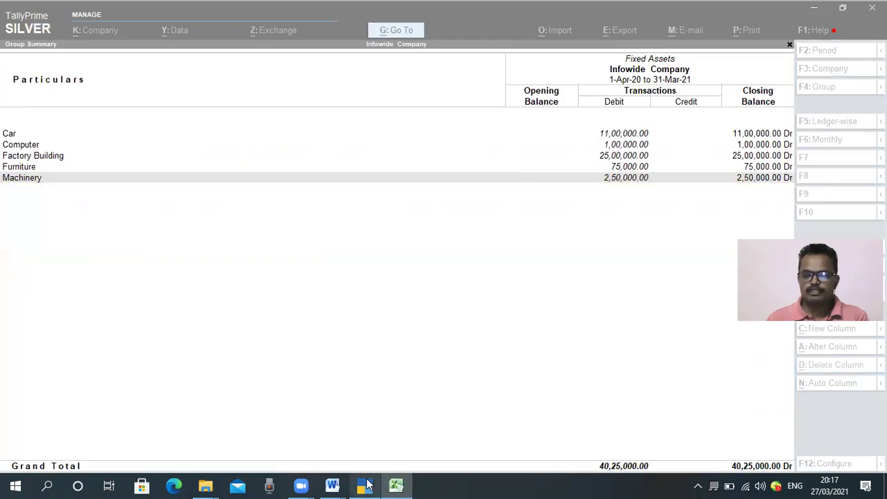
{"action": "left_click", "coordinate": [566, 323]}
{"action": "key", "text": "Up"}
{"action": "key", "text": "Up"}
{"action": "key", "text": "Up"}
{"action": "key", "text": "Up"}
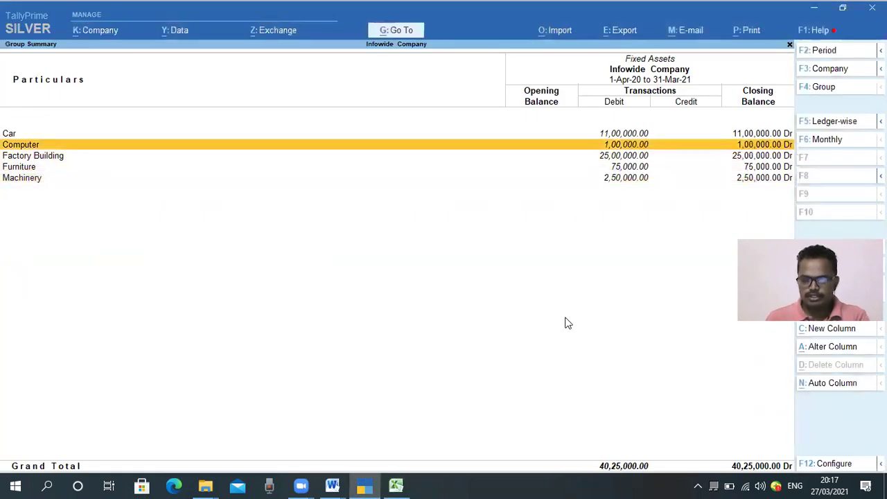
{"action": "key", "text": "F2"}
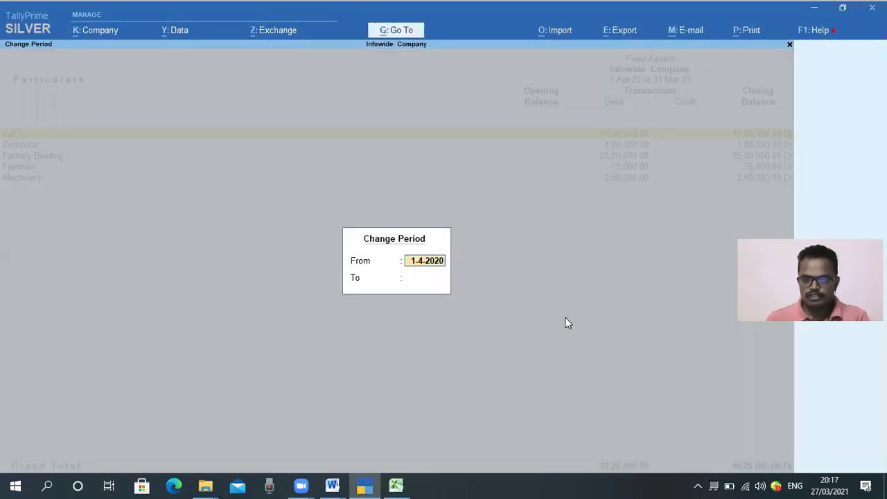
{"action": "key", "text": "Return"}
{"action": "type", "text": "30"}
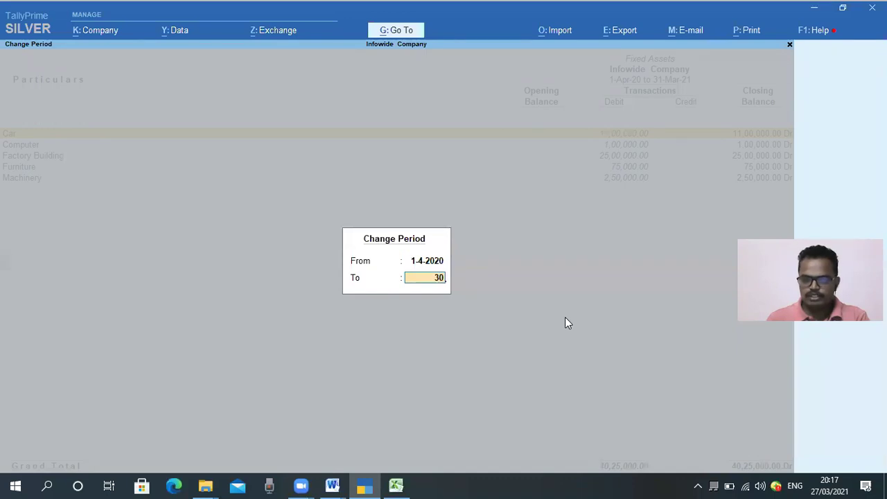
{"action": "type", "text": ".9"}
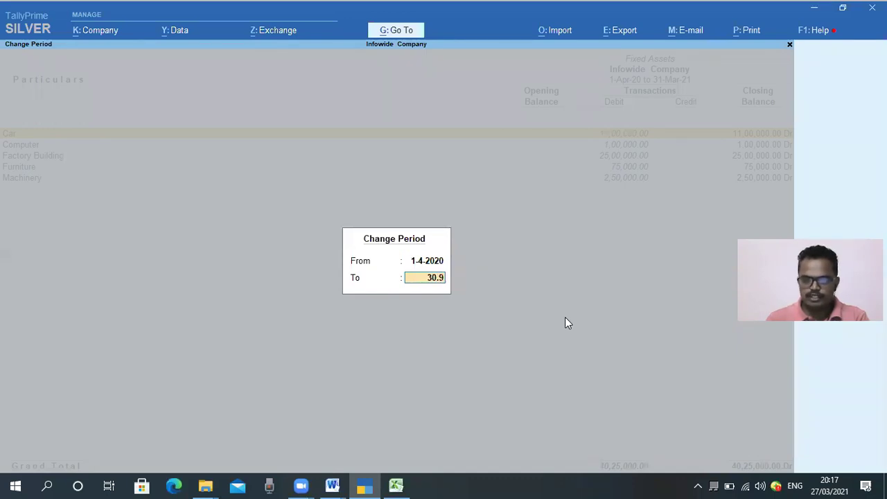
{"action": "key", "text": "Return"}
{"action": "key", "text": "Down"}
{"action": "key", "text": "Up"}
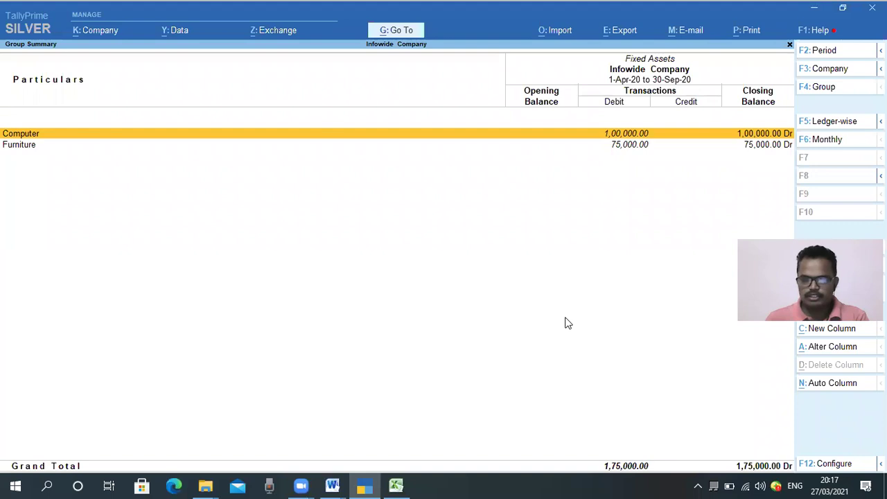
- Examine the Computer ledger's monthly summary for the month of purchase and return to the group summary
{"action": "key", "text": "Return"}
{"action": "key", "text": "Up"}
{"action": "key", "text": "Up"}
{"action": "key", "text": "Up"}
{"action": "key", "text": "Up"}
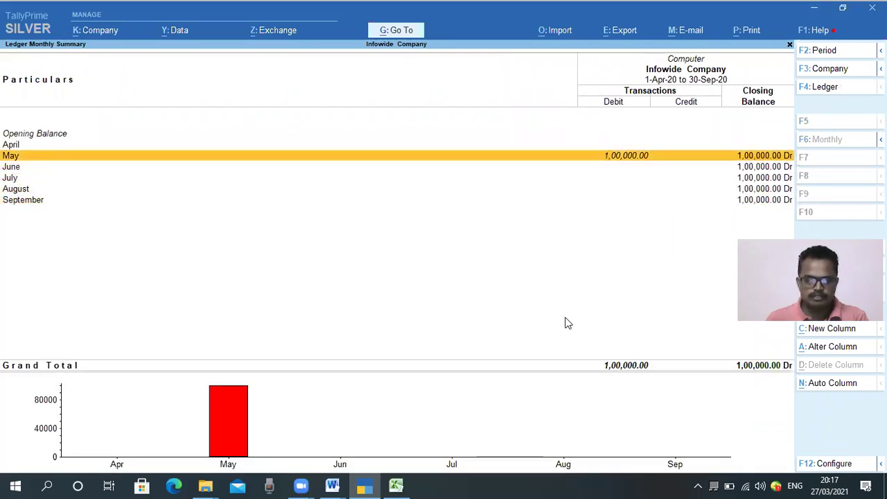
{"action": "key", "text": "Escape"}
- Examine the Furniture ledger's monthly summary for the month of purchase and return to the group summary
{"action": "key", "text": "Down"}
{"action": "key", "text": "Return"}
{"action": "key", "text": "Up"}
{"action": "key", "text": "Up"}
{"action": "key", "text": "Up"}
{"action": "key", "text": "Up"}
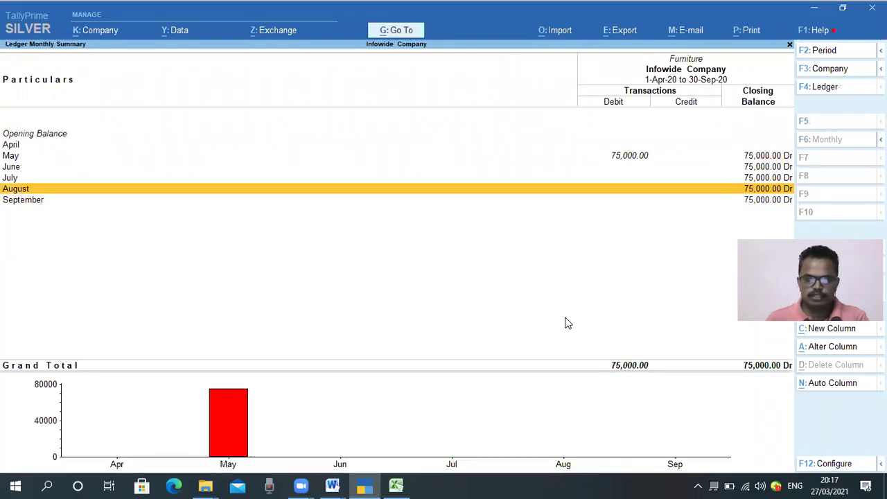
{"action": "key", "text": "Escape"}
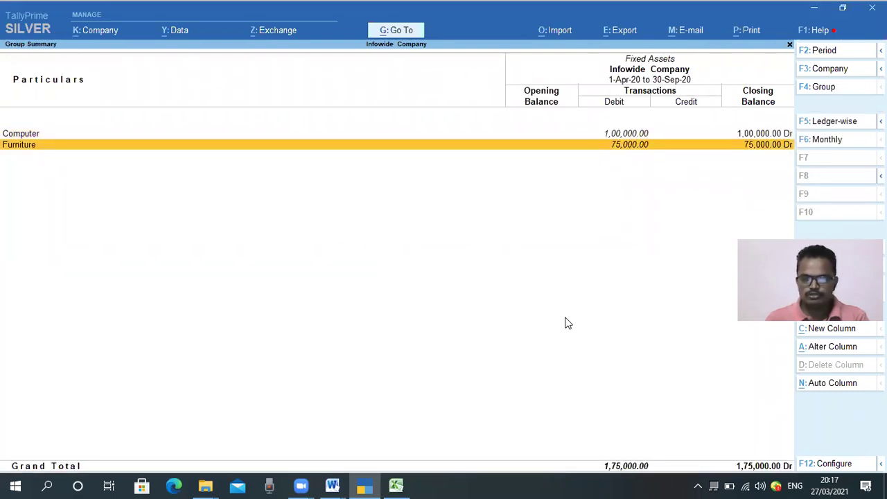
{"action": "key", "text": "Up"}
{"action": "key", "text": "Down"}
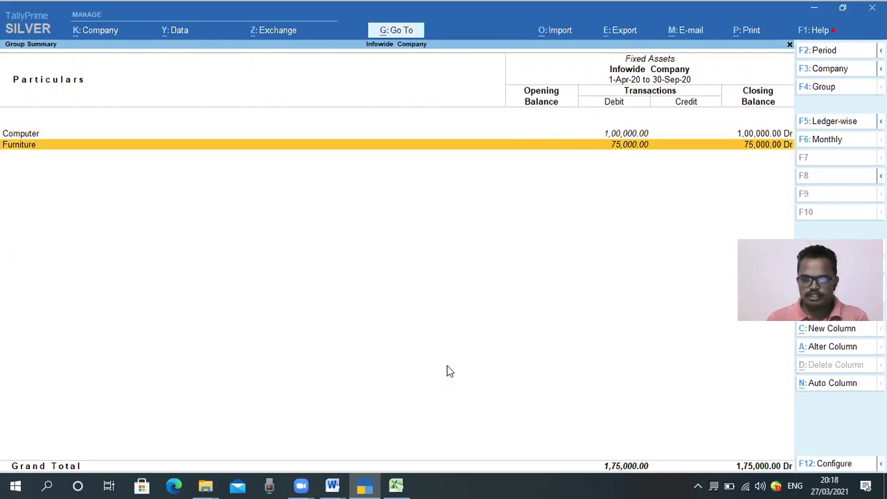
- Switch to the Excel chart and enter 100000 as the Computer addition before 30 Sept in cell F7
{"action": "mouse_move", "coordinate": [395, 485]}
{"action": "left_click", "coordinate": [425, 426]}
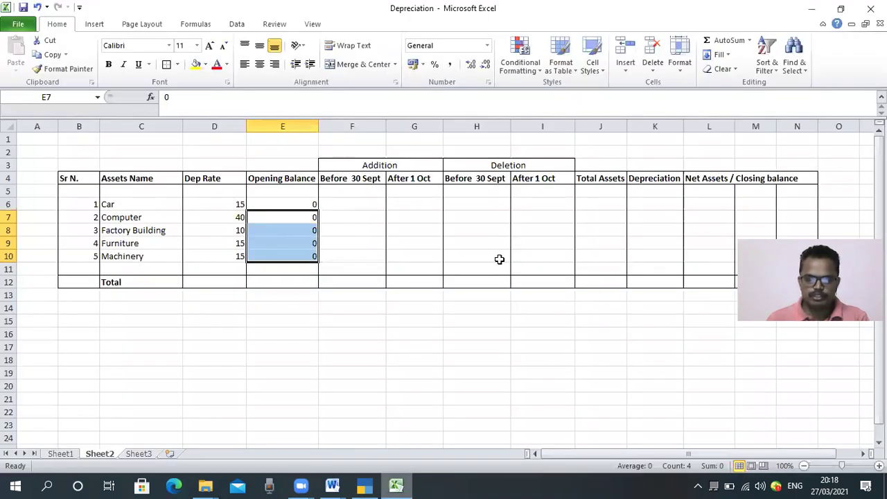
{"action": "left_click", "coordinate": [346, 212]}
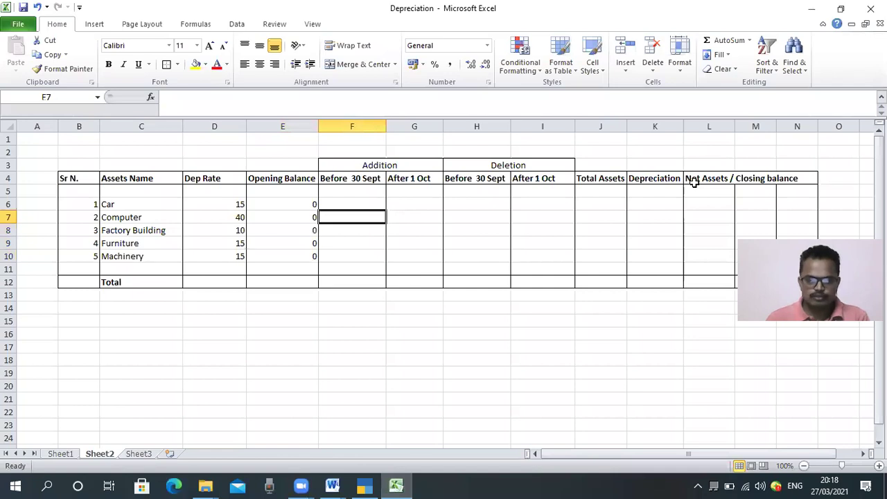
{"action": "type", "text": "100000"}
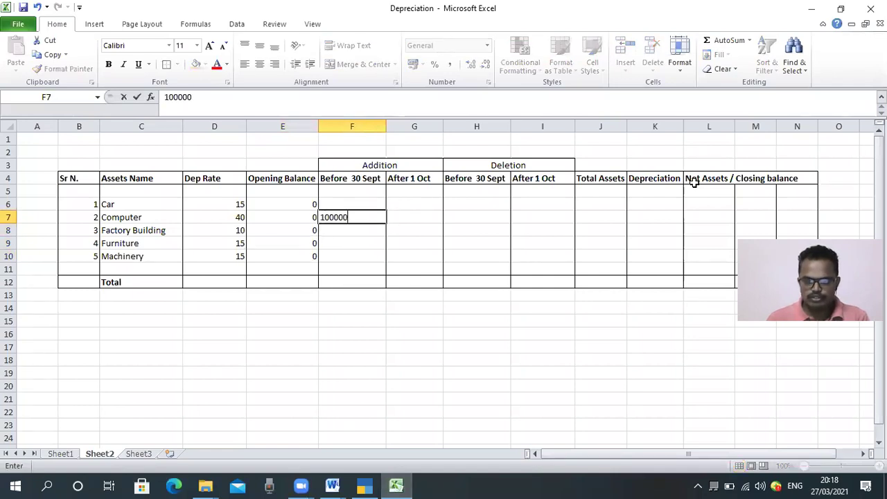
{"action": "key", "text": "Return"}
{"action": "key", "text": "Up"}
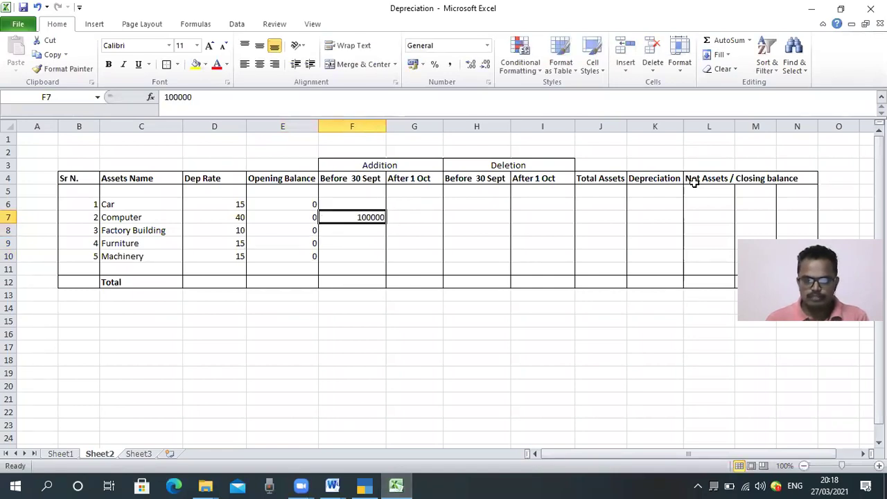
- Check the Furniture debit amount in TallyPrime and enter 75000 as its addition before 30 Sept in cell F9
{"action": "key", "text": "Down"}
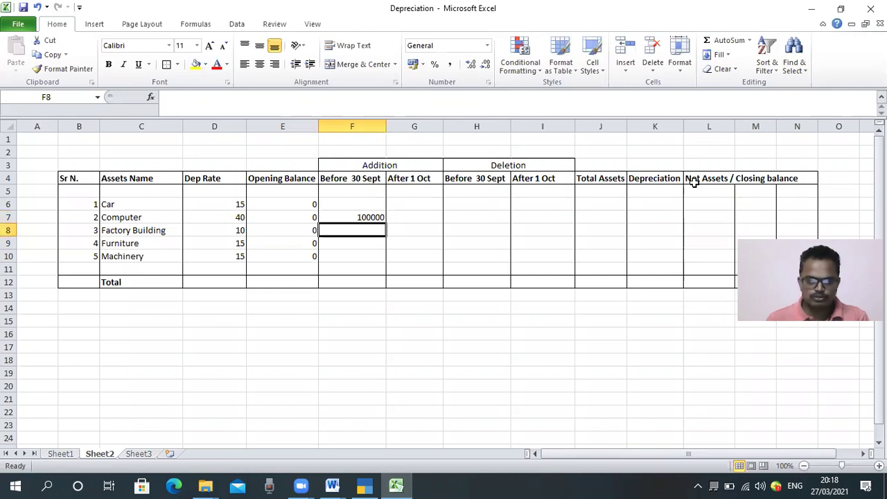
{"action": "key", "text": "Down"}
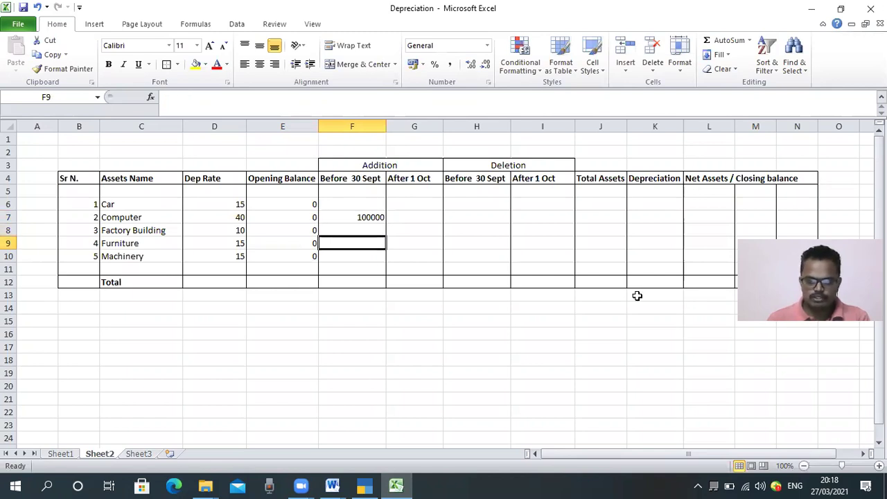
{"action": "left_click", "coordinate": [365, 485]}
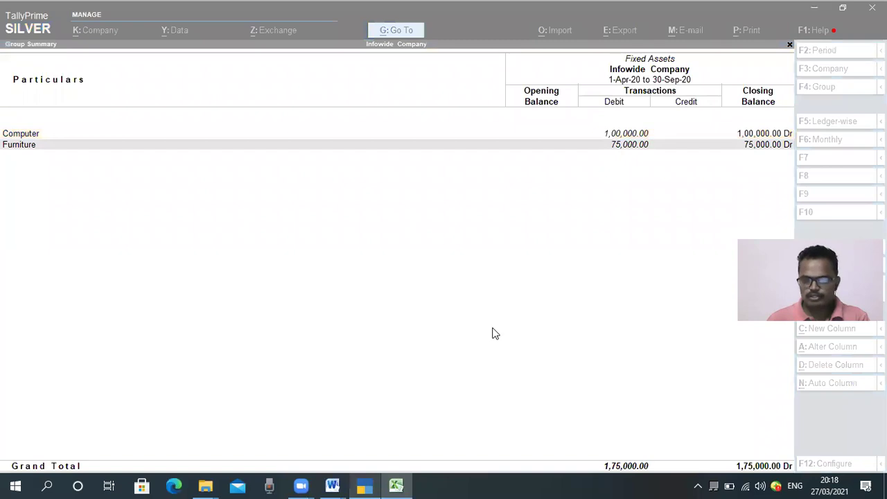
{"action": "left_click", "coordinate": [624, 149]}
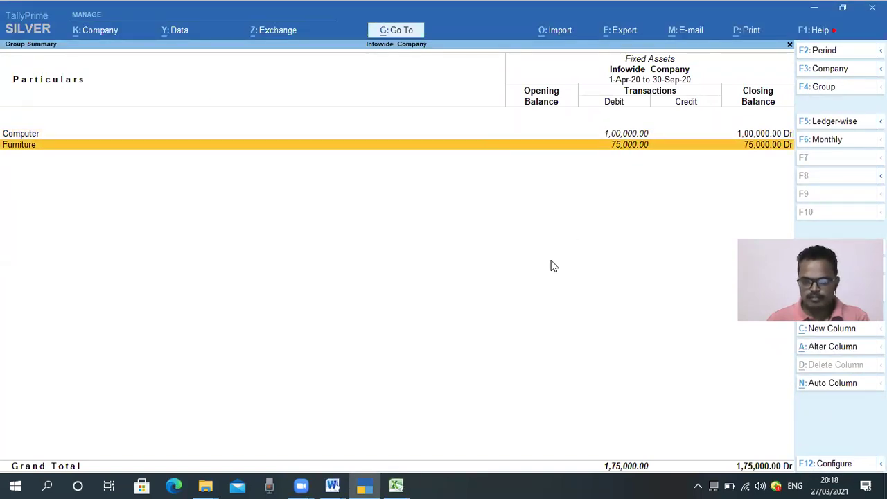
{"action": "left_click", "coordinate": [396, 484]}
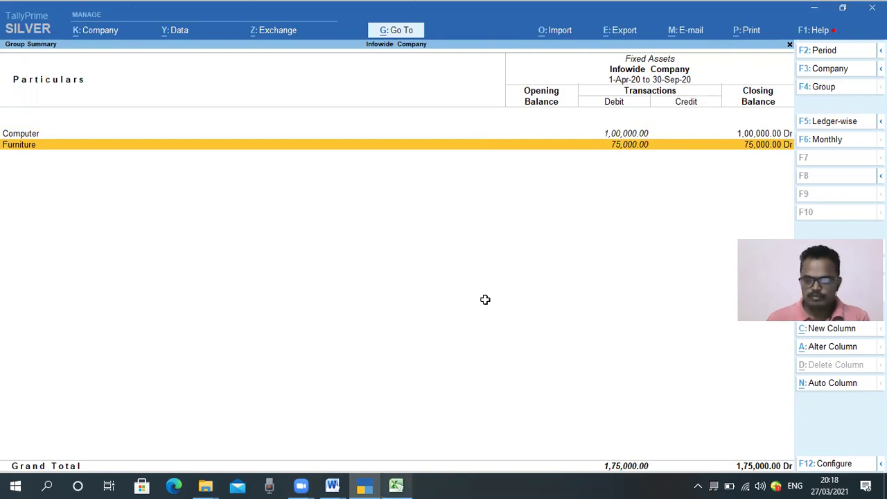
{"action": "type", "text": "75000"}
{"action": "key", "text": "Return"}
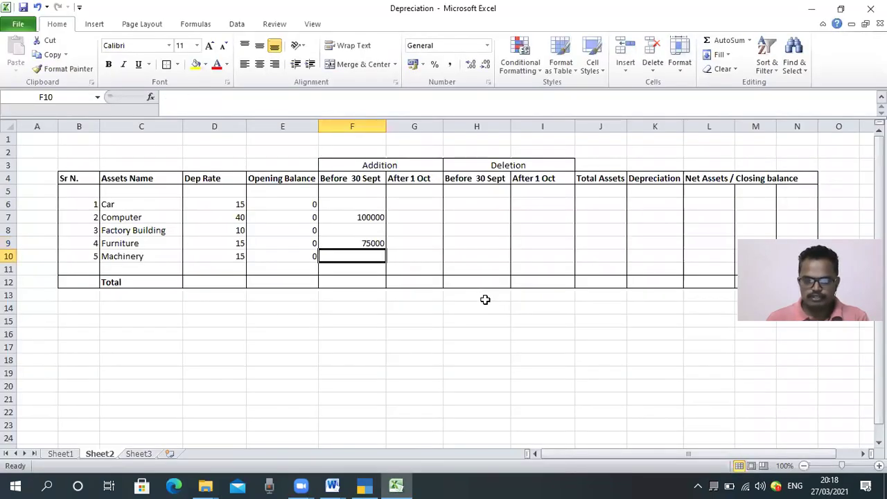
- Switch to TallyPrime and check the 1-Apr-20 to 30-Sep-20 Fixed Assets summary for credit transactions representing deletions
{"action": "left_click", "coordinate": [365, 485]}
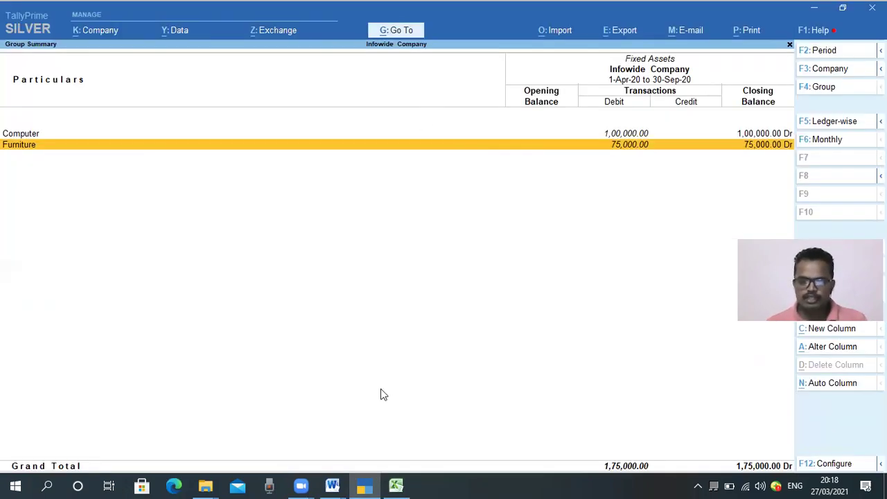
{"action": "left_click_drag", "start_coordinate": [591, 72], "coordinate": [700, 86]}
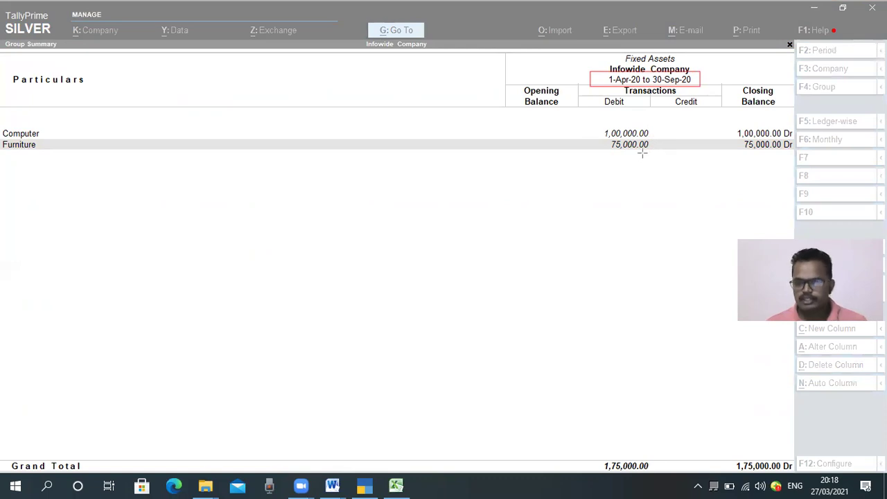
{"action": "left_click_drag", "start_coordinate": [656, 98], "coordinate": [717, 194]}
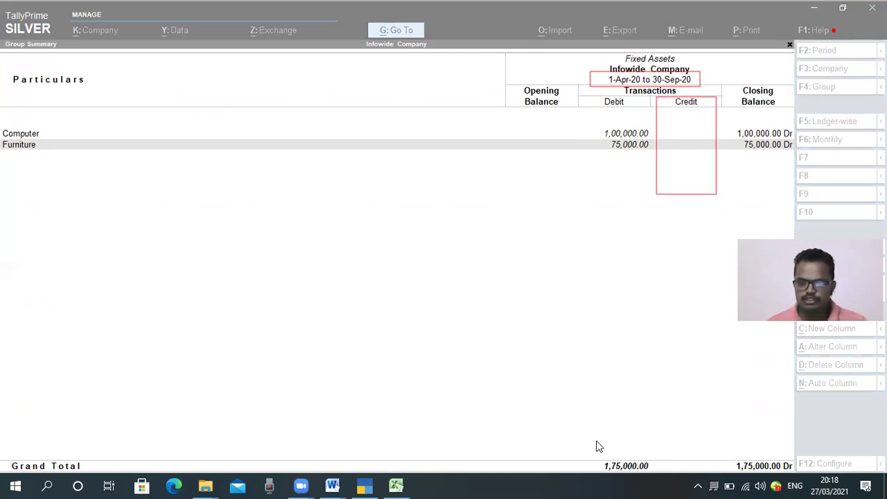
{"action": "key", "text": "Escape"}
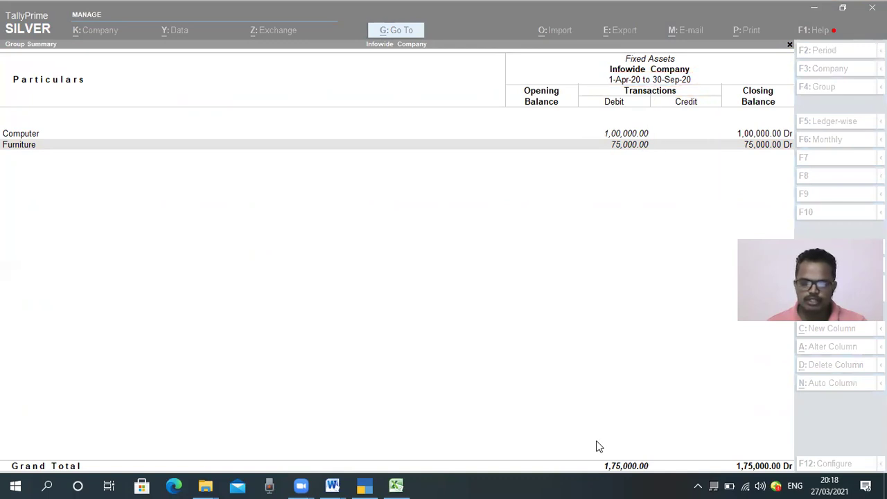
- Switch to the Excel chart and enter 0 as the deletion before 30 Sept for all five assets in cells H6 to H10
{"action": "left_click", "coordinate": [395, 485]}
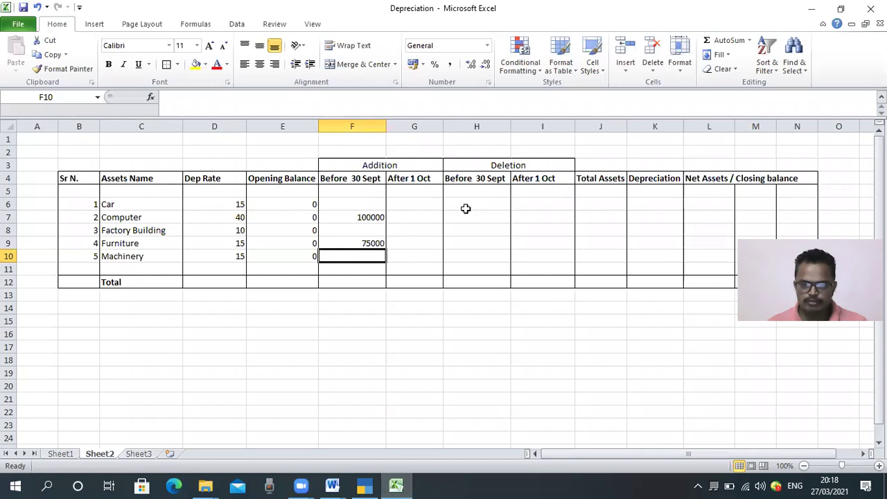
{"action": "left_click", "coordinate": [466, 207]}
{"action": "type", "text": "0"}
{"action": "key", "text": "Return"}
{"action": "key", "text": "Up"}
{"action": "key", "text": "ctrl+c"}
{"action": "key", "text": "shift+Down"}
{"action": "key", "text": "shift+Down"}
{"action": "key", "text": "shift+Down"}
{"action": "key", "text": "shift+Down"}
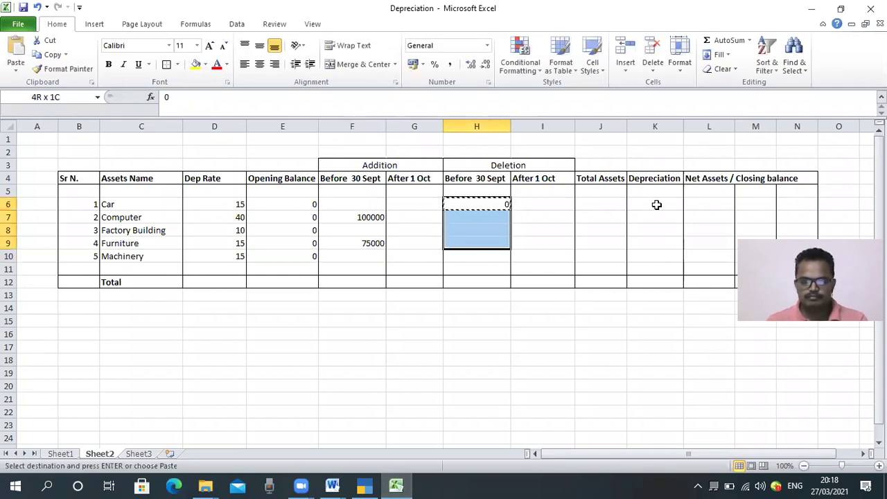
{"action": "key", "text": "ctrl+v"}
{"action": "key", "text": "Escape"}
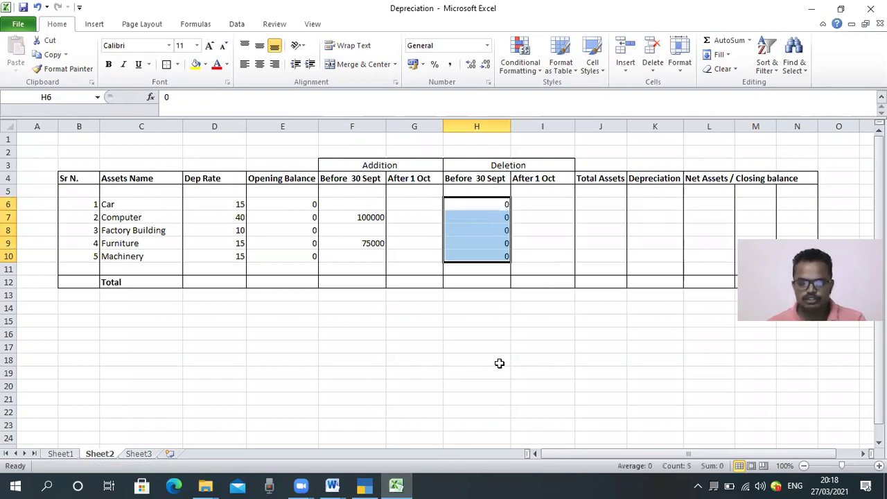
- Switch to TallyPrime and set the Fixed Assets group summary period from 1-10-2020 to 31-3-2021
{"action": "left_click", "coordinate": [364, 485]}
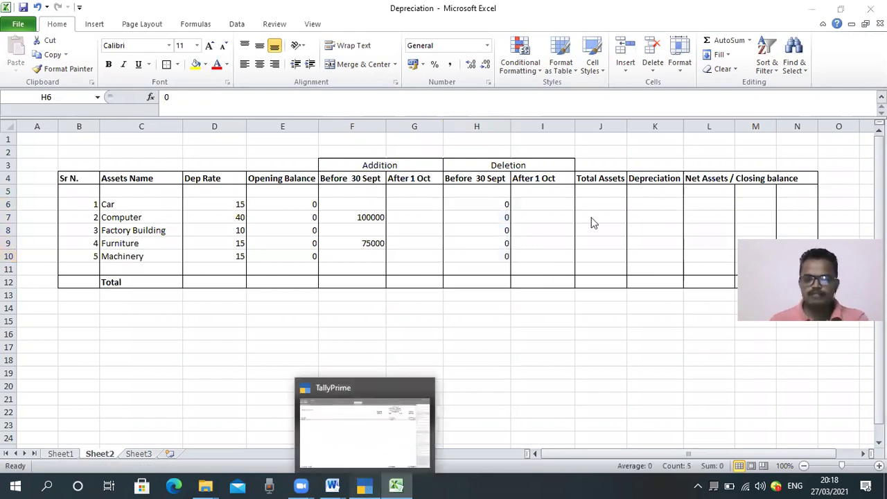
{"action": "type", "text": "1-10"}
{"action": "key", "text": "Return"}
{"action": "type", "text": "31-3"}
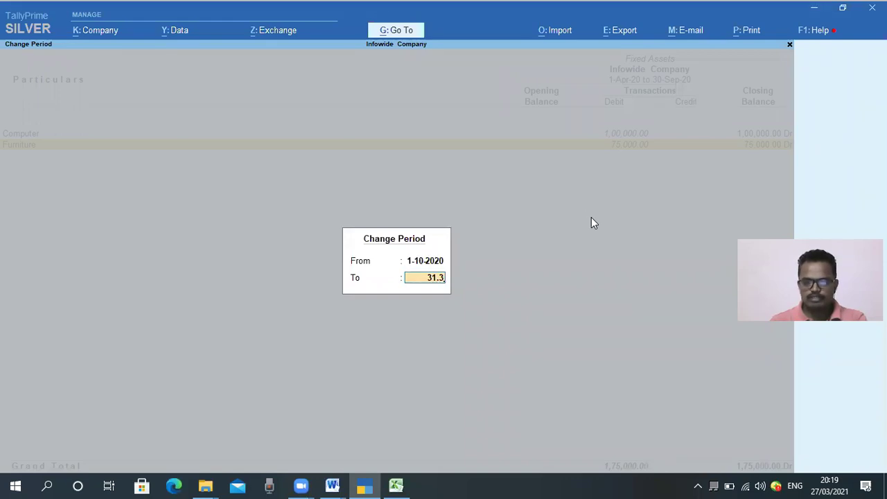
{"action": "key", "text": "Return"}
- Review the debit and credit transactions of each fixed asset for the period 1-Oct-20 to 31-Mar-21
{"action": "key", "text": "Down"}
{"action": "key", "text": "Down"}
{"action": "key", "text": "Up"}
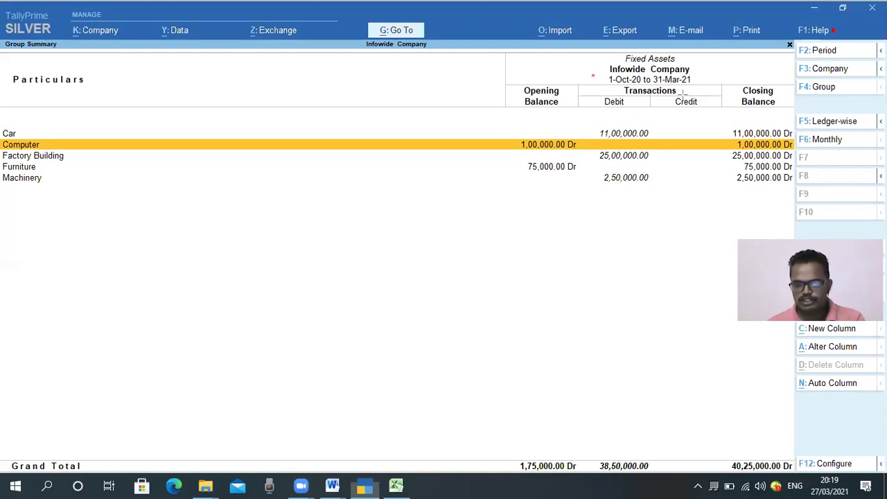
{"action": "left_click_drag", "start_coordinate": [592, 74], "coordinate": [694, 84]}
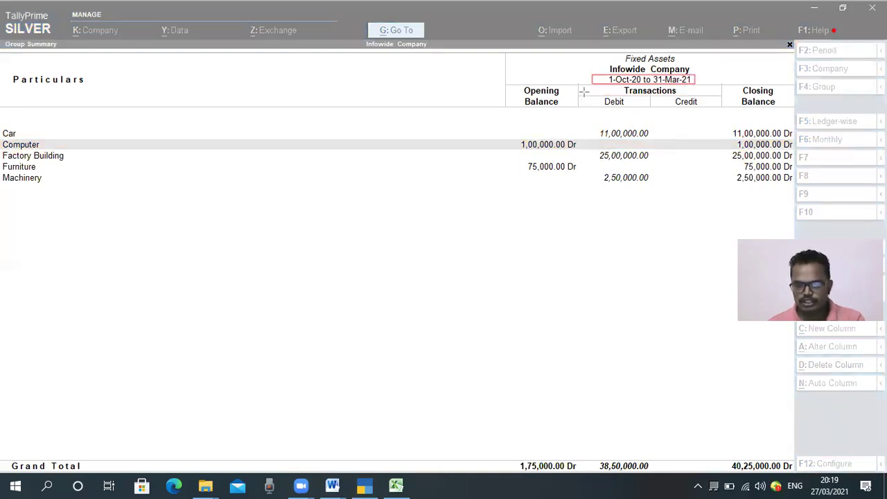
{"action": "mouse_move", "coordinate": [584, 92]}
{"action": "left_mouse_down"}
{"action": "mouse_move", "coordinate": [614, 136]}
{"action": "mouse_move", "coordinate": [728, 194]}
{"action": "left_mouse_up"}
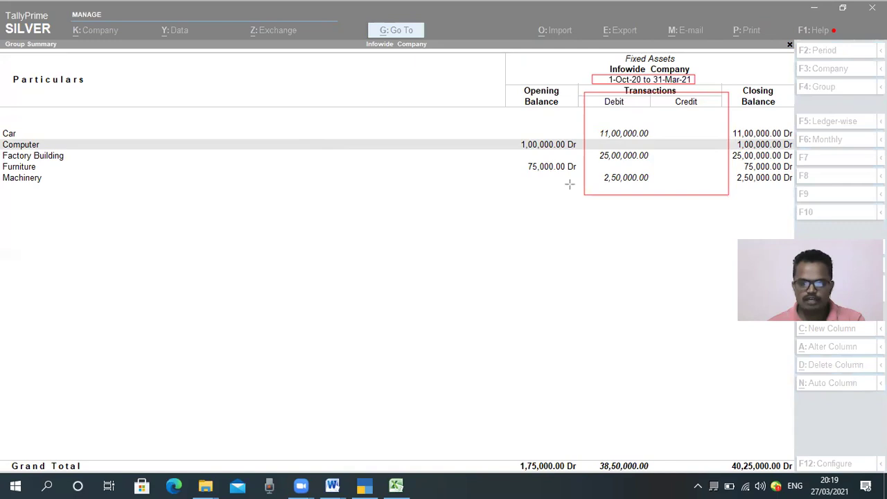
{"action": "key", "text": "e"}
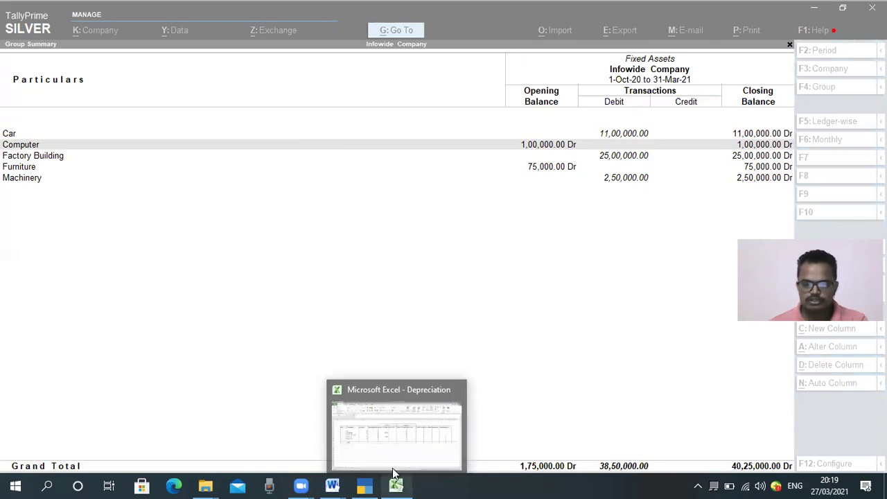
- Switch to the Excel chart and enter 1100000 as the Car addition after 1 Oct in cell G6
{"action": "left_click", "coordinate": [396, 485]}
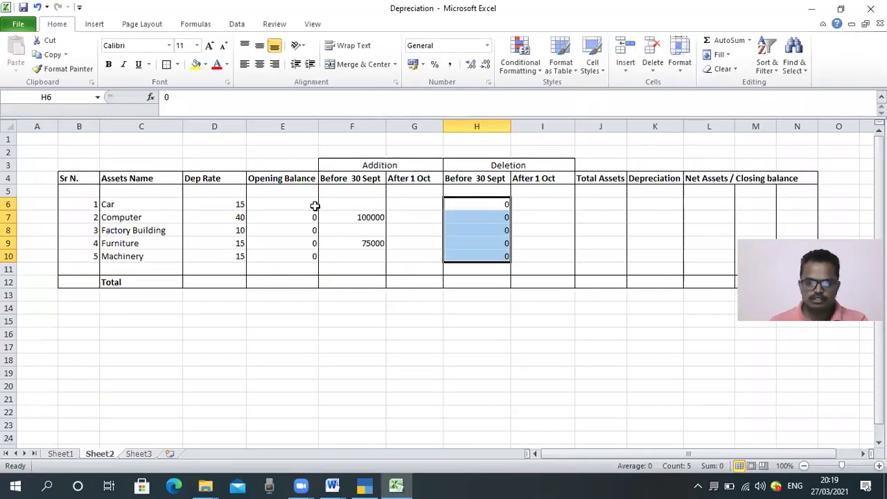
{"action": "left_click", "coordinate": [401, 202]}
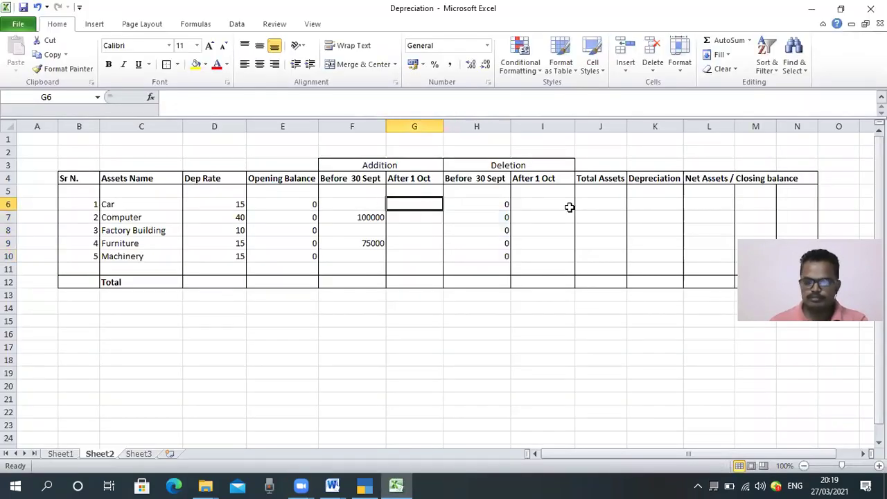
{"action": "type", "text": "110000"}
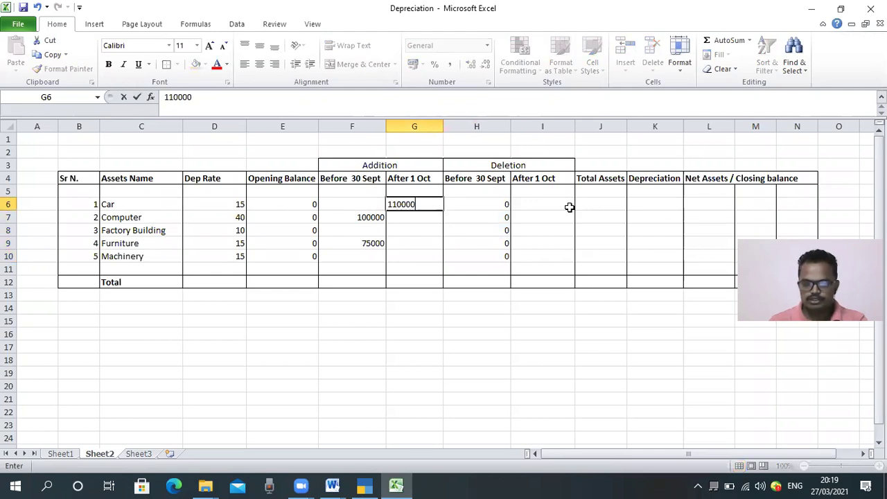
{"action": "type", "text": "0"}
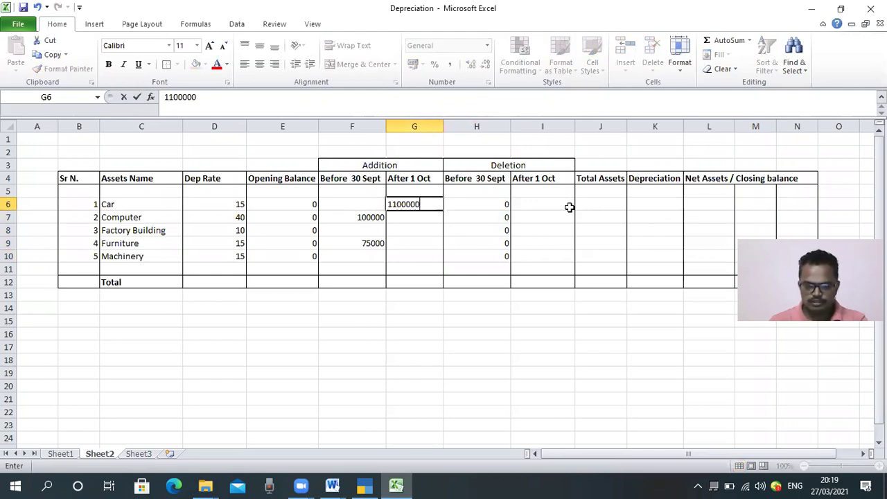
{"action": "key", "text": "Return"}
{"action": "key", "text": "Up"}
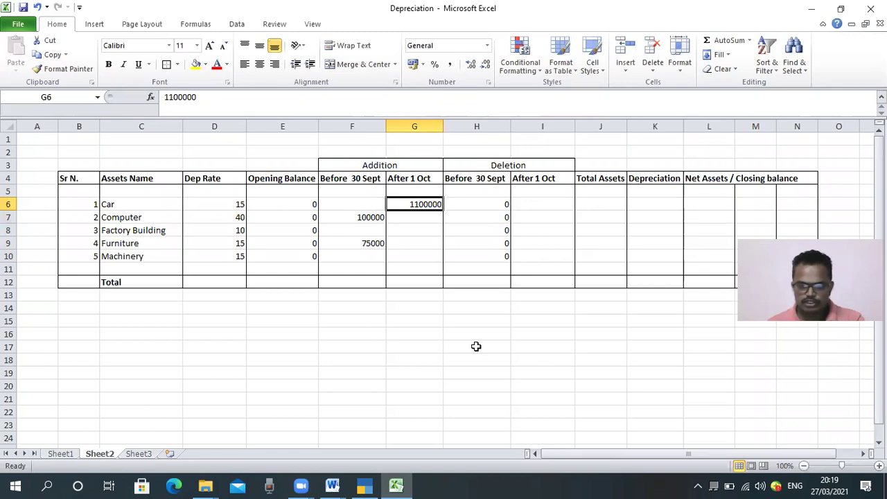
- Check the Factory Building debit amount in TallyPrime and enter 2500000 as its addition after 1 Oct in cell G8
{"action": "key", "text": "alt+Tab"}
{"action": "key", "text": "Down"}
{"action": "key", "text": "Down"}
{"action": "key", "text": "Up"}
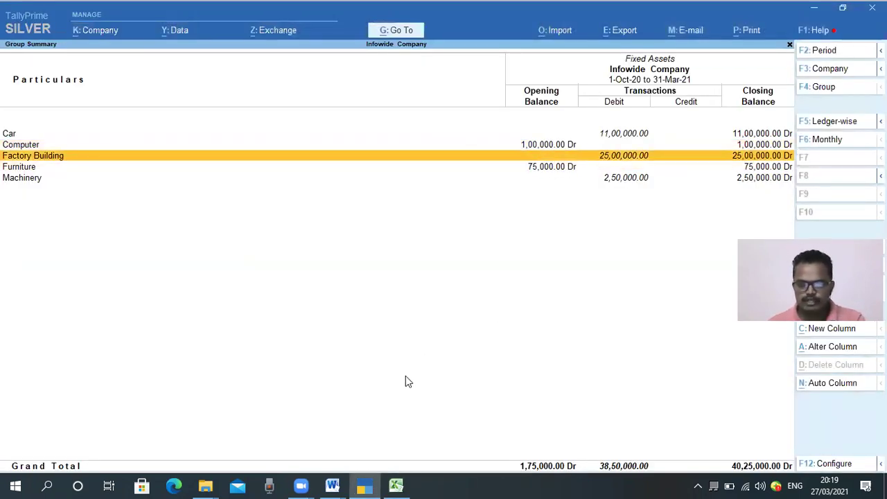
{"action": "left_click", "coordinate": [396, 485]}
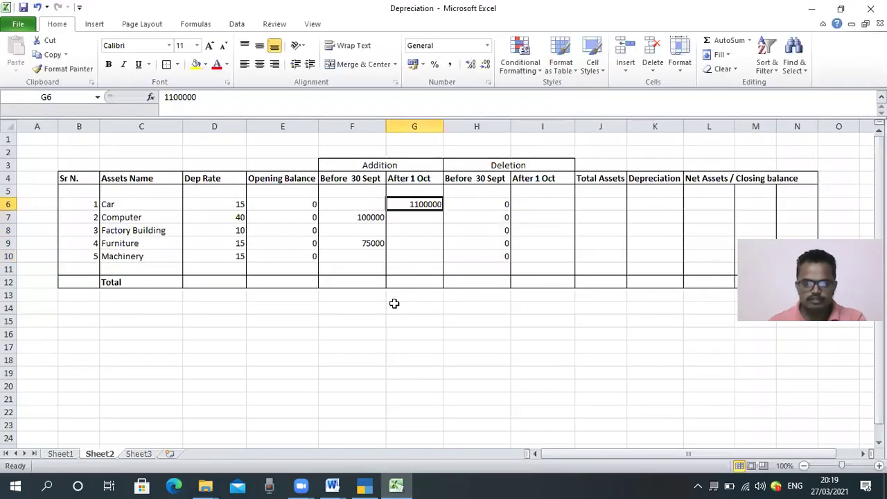
{"action": "key", "text": "Down"}
{"action": "key", "text": "Down"}
{"action": "type", "text": "250"}
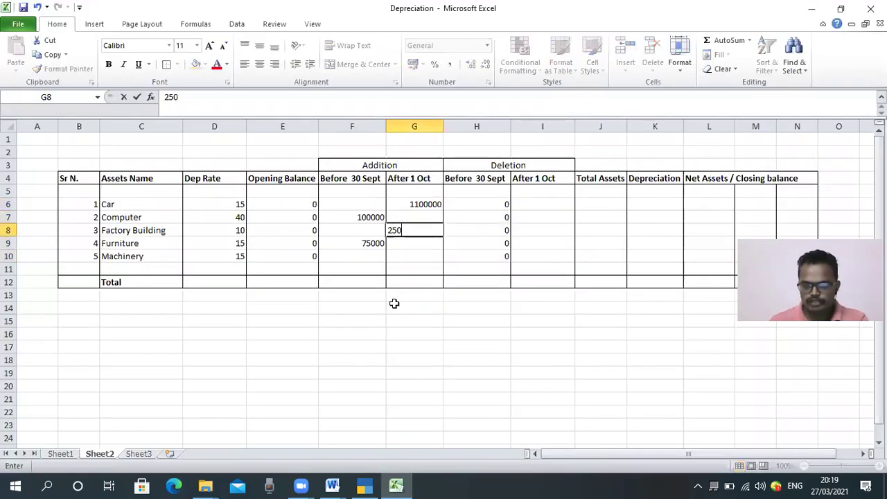
{"action": "type", "text": "0000"}
{"action": "key", "text": "Return"}
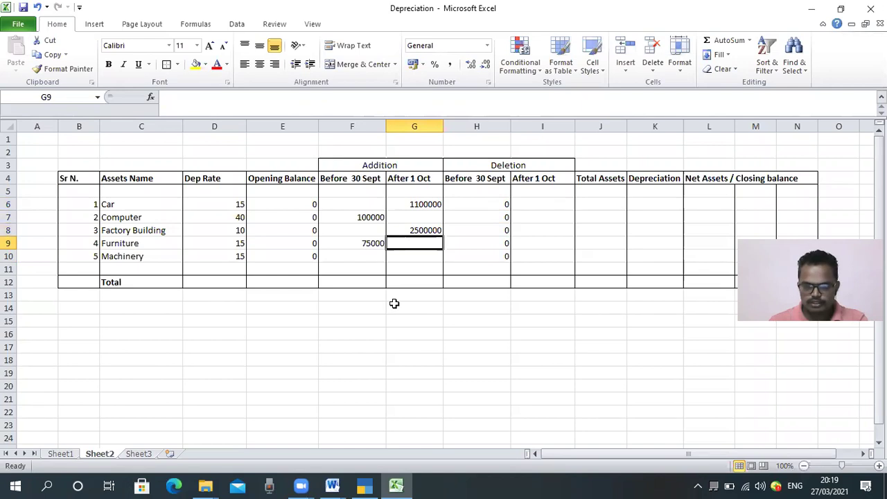
{"action": "key", "text": "Up"}
- Format the amount cells E5 to M11 in comma style with no decimal places
{"action": "left_click_drag", "start_coordinate": [274, 193], "coordinate": [748, 270]}
{"action": "left_click", "coordinate": [450, 64]}
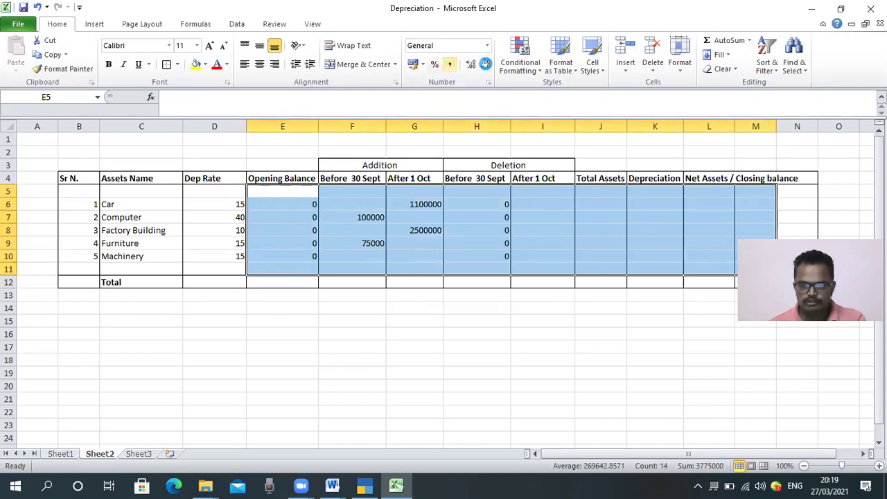
{"action": "double_click", "coordinate": [485, 67]}
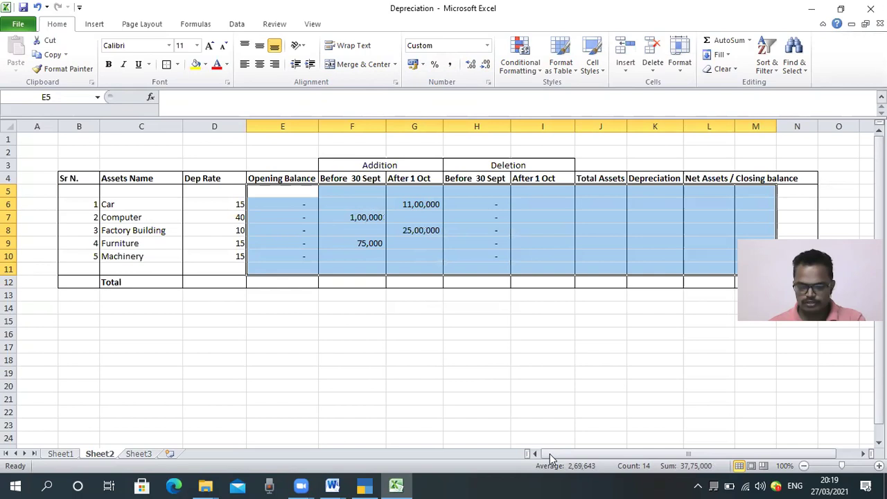
- Check the Machinery debit amount in TallyPrime and enter 250000 as its addition after 1 Oct in cell G10
{"action": "left_click", "coordinate": [367, 486]}
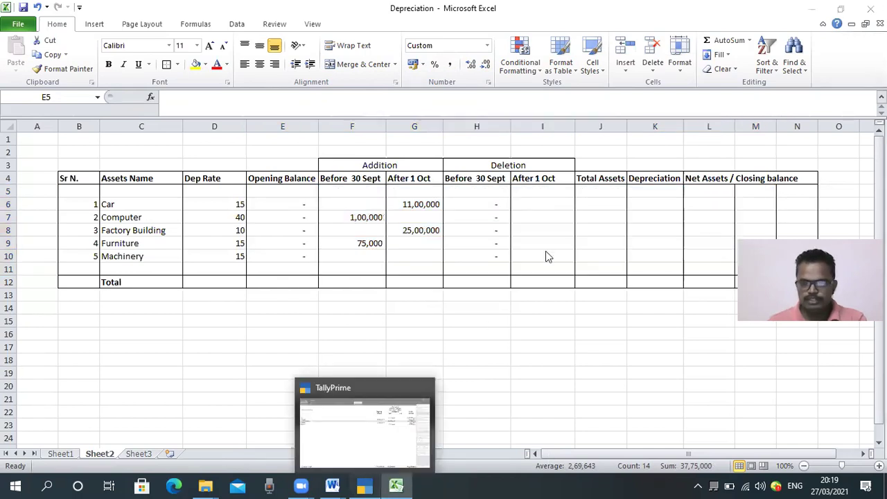
{"action": "key", "text": "Down"}
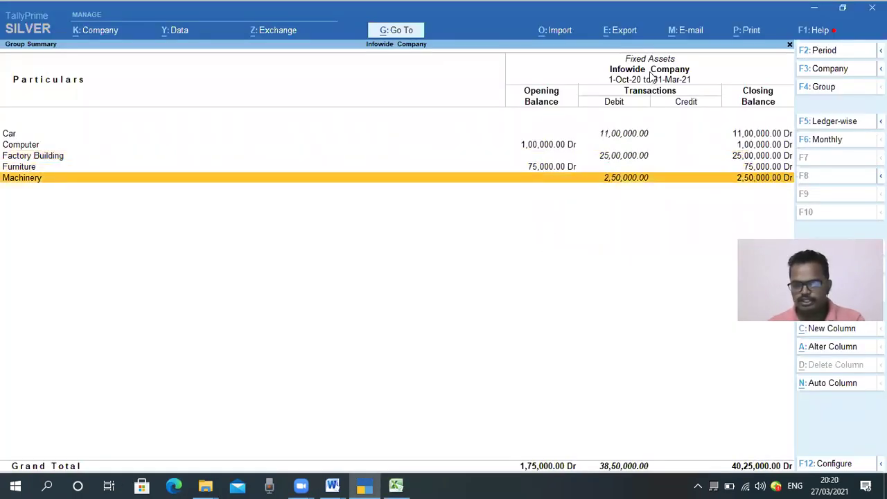
{"action": "left_click", "coordinate": [392, 485]}
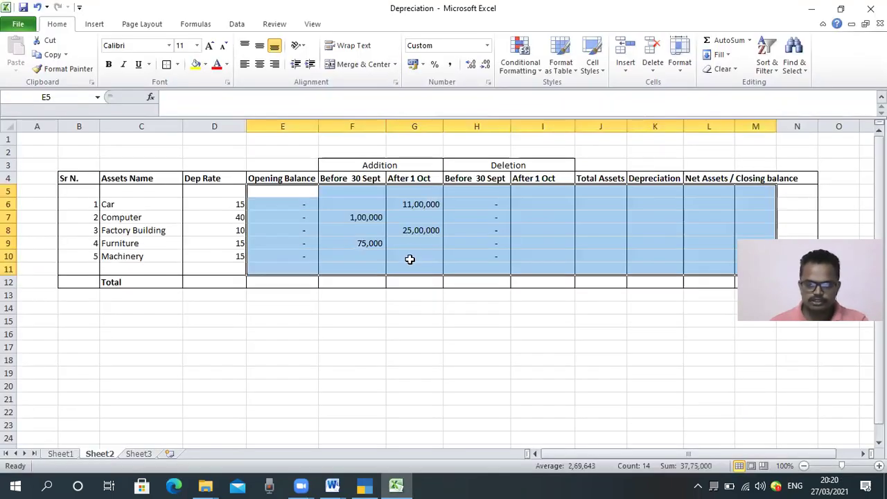
{"action": "left_click", "coordinate": [409, 259]}
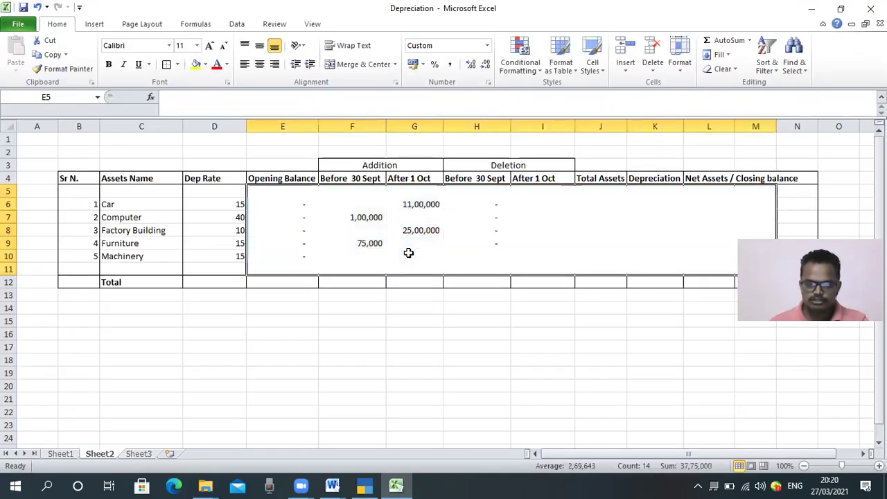
{"action": "type", "text": "25000"}
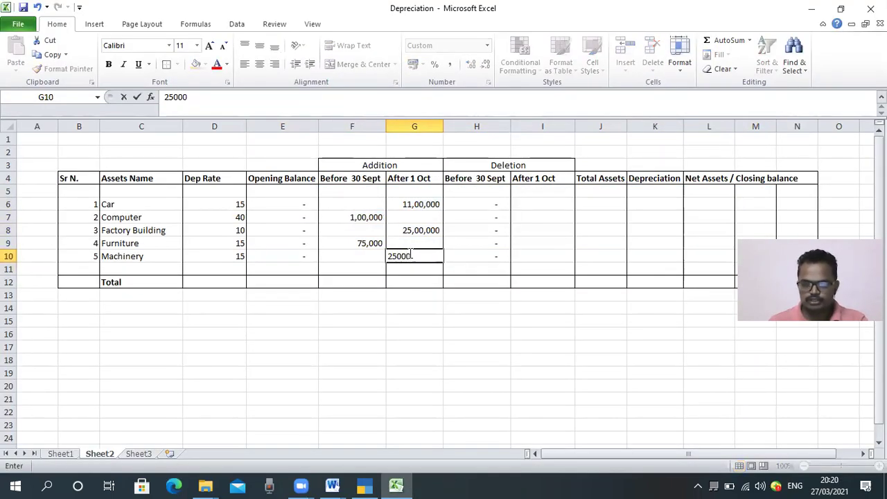
{"action": "type", "text": "0"}
{"action": "key", "text": "Return"}
{"action": "left_click", "coordinate": [409, 254]}
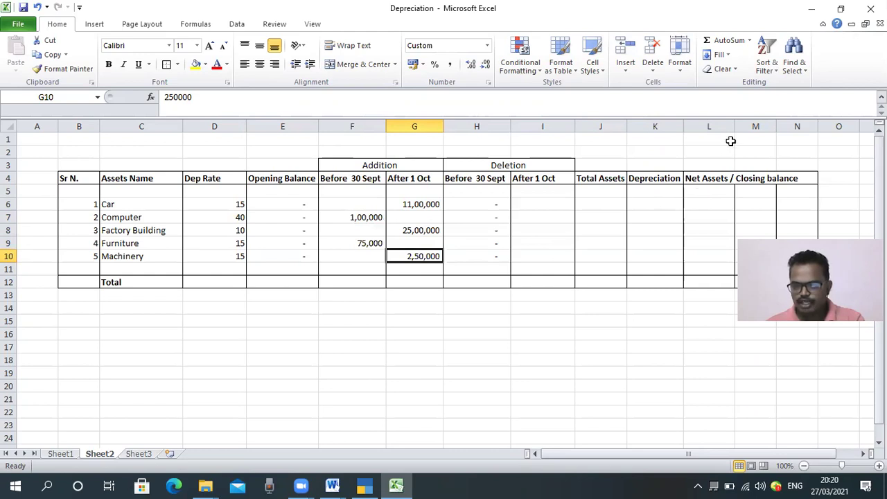
{"action": "left_click", "coordinate": [701, 203]}
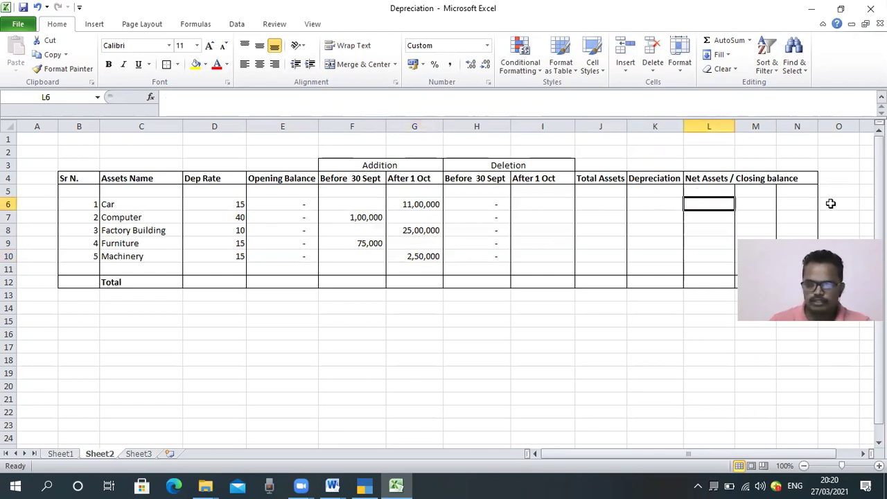
{"action": "type", "text": "="}
{"action": "key", "text": "Left"}
{"action": "key", "text": "Left"}
{"action": "key", "text": "Left"}
{"action": "key", "text": "Left"}
{"action": "key", "text": "Left"}
{"action": "key", "text": "Left"}
{"action": "key", "text": "Left"}
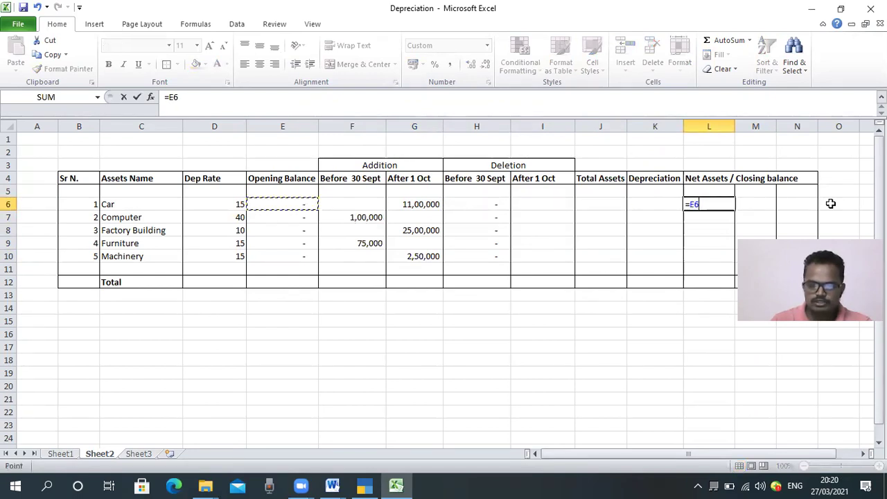
{"action": "type", "text": "+"}
{"action": "left_click", "coordinate": [342, 205]}
{"action": "type", "text": "+"}
{"action": "left_click", "coordinate": [411, 204]}
{"action": "type", "text": "-"}
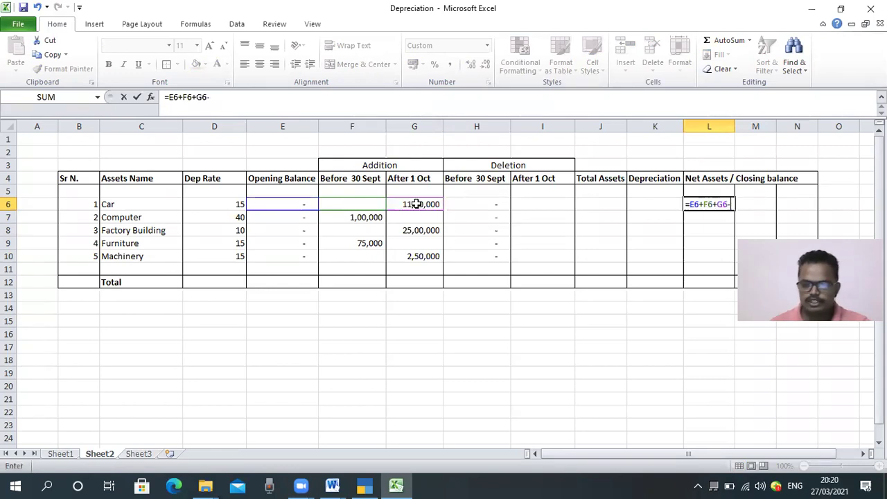
{"action": "left_click", "coordinate": [462, 205]}
{"action": "type", "text": "-"}
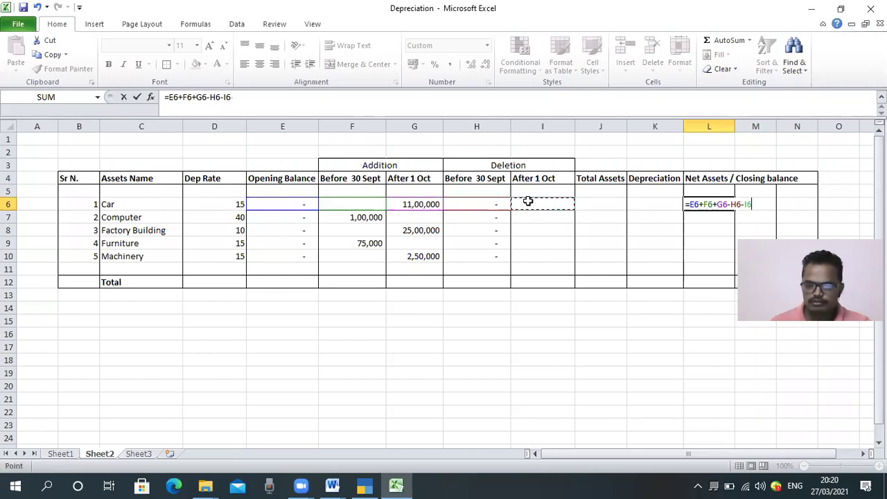
{"action": "type", "text": "-"}
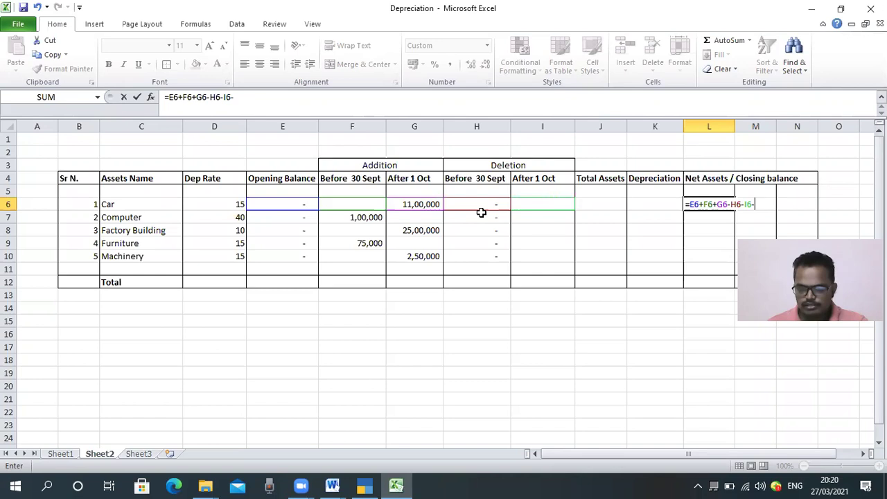
{"action": "key", "text": "Escape"}
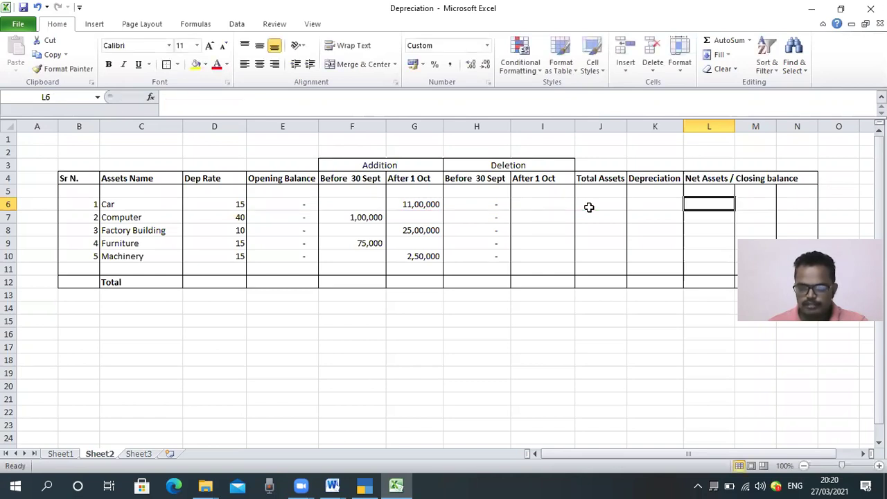
- Enter the Car total assets formula =E6+F6+G6-H6-I6 in cell J6
{"action": "left_click", "coordinate": [588, 204]}
{"action": "type", "text": "="}
{"action": "key", "text": "Left"}
{"action": "key", "text": "Left"}
{"action": "key", "text": "Left"}
{"action": "key", "text": "Left"}
{"action": "key", "text": "Left"}
{"action": "type", "text": "+"}
{"action": "key", "text": "Left"}
{"action": "key", "text": "Left"}
{"action": "key", "text": "Left"}
{"action": "key", "text": "Left"}
{"action": "type", "text": "+"}
{"action": "key", "text": "Left"}
{"action": "key", "text": "Left"}
{"action": "key", "text": "Left"}
{"action": "type", "text": "-"}
{"action": "key", "text": "Left"}
{"action": "key", "text": "Left"}
{"action": "type", "text": "-"}
{"action": "key", "text": "Left"}
{"action": "key", "text": "Return"}
{"action": "type", "text": "\\"}
{"action": "key", "text": "Up"}
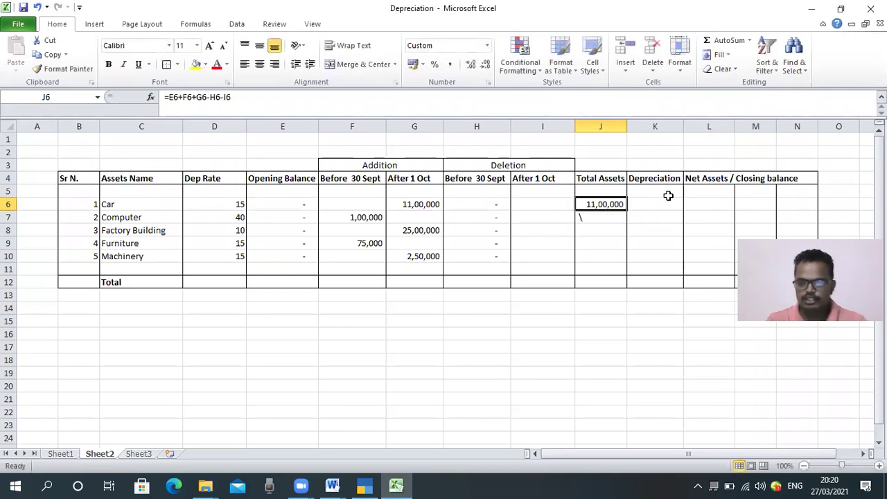
- Copy the total assets formula from J6 down to J10 for all the assets
{"action": "key", "text": "ctrl+c"}
{"action": "key", "text": "shift+Down"}
{"action": "key", "text": "shift+Down"}
{"action": "key", "text": "shift+Down"}
{"action": "key", "text": "shift+Down"}
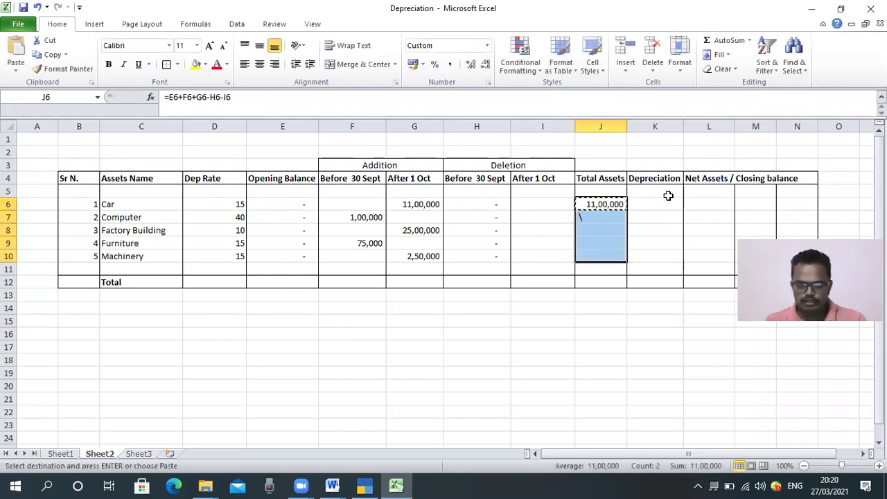
{"action": "key", "text": "ctrl+v"}
{"action": "key", "text": "Escape"}
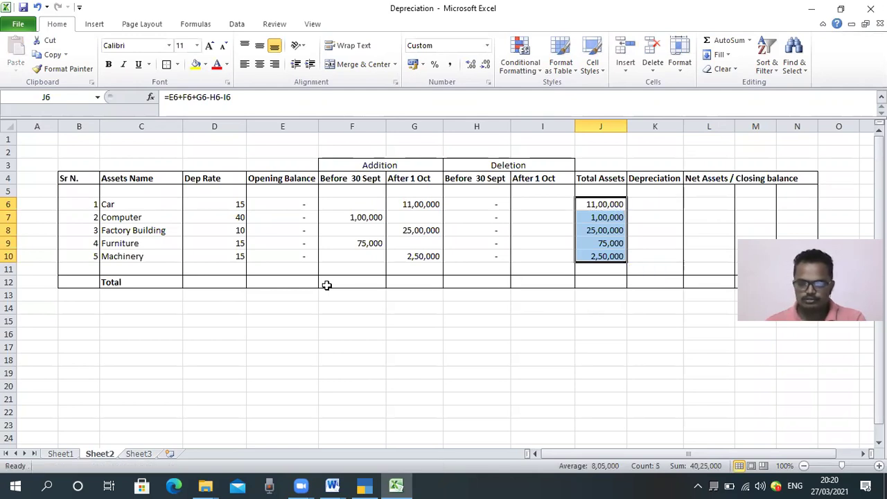
- Total the Total Assets column in cell J12 with =SUM(J5:J11)
{"action": "left_click", "coordinate": [614, 282]}
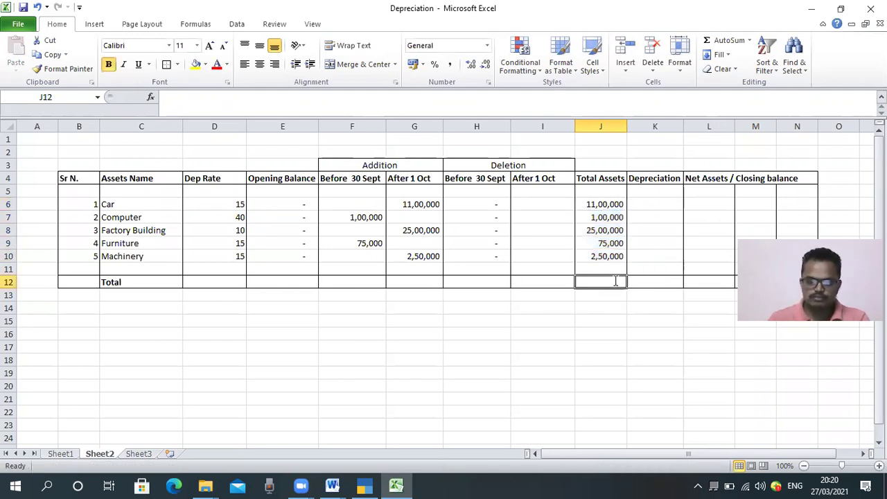
{"action": "type", "text": "=sum("}
{"action": "key", "text": "Up"}
{"action": "key", "text": "shift+Up"}
{"action": "key", "text": "shift+Up"}
{"action": "key", "text": "shift+Up"}
{"action": "key", "text": "shift+Up"}
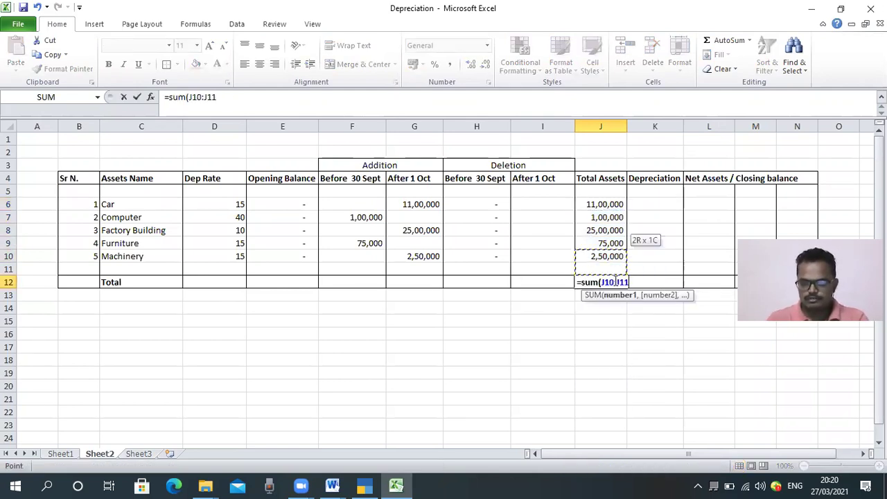
{"action": "key", "text": "shift+Up"}
{"action": "key", "text": "ctrl+Return"}
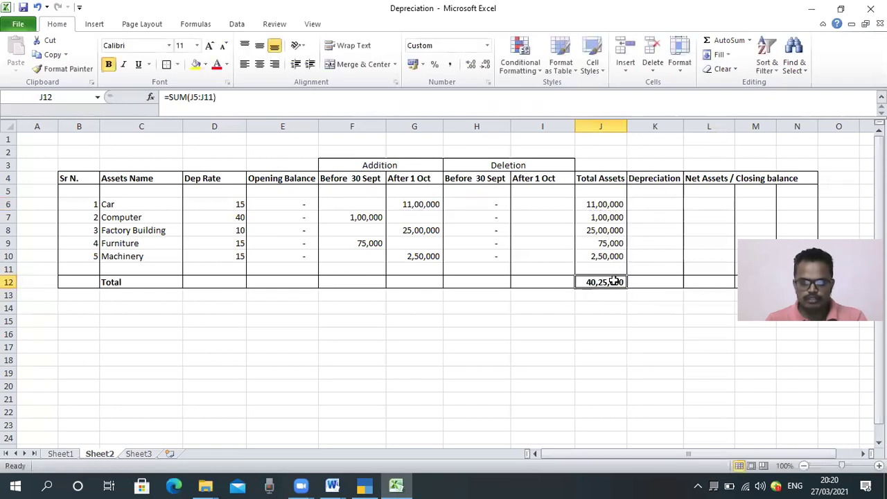
- Copy the J12 sum formula across the Total row from E12 to L12
{"action": "key", "text": "ctrl+c"}
{"action": "key", "text": "Left"}
{"action": "key", "text": "Left"}
{"action": "key", "text": "Left"}
{"action": "key", "text": "Left"}
{"action": "key", "text": "Left"}
{"action": "key", "text": "shift+Right"}
{"action": "key", "text": "shift+Right"}
{"action": "key", "text": "shift+Right"}
{"action": "key", "text": "shift+Right"}
{"action": "key", "text": "shift+Right"}
{"action": "key", "text": "shift+Right"}
{"action": "key", "text": "shift+Right"}
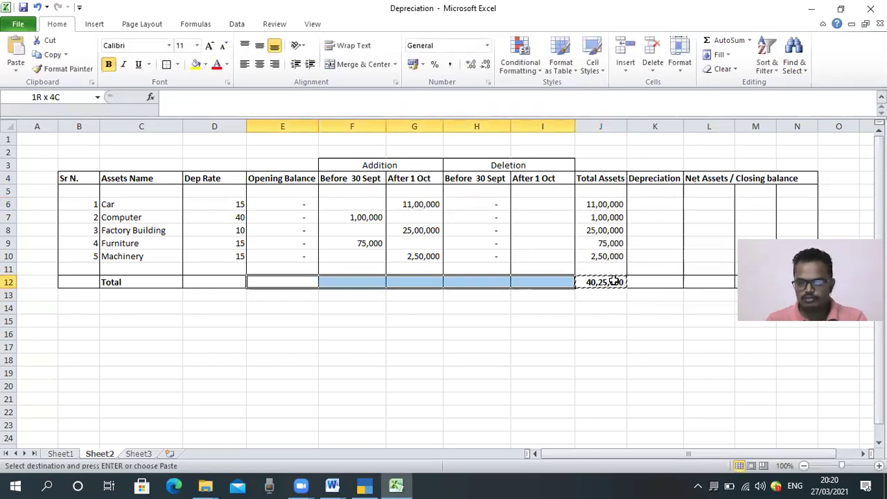
{"action": "key", "text": "ctrl+v"}
{"action": "key", "text": "Escape"}
{"action": "left_click", "coordinate": [600, 371]}
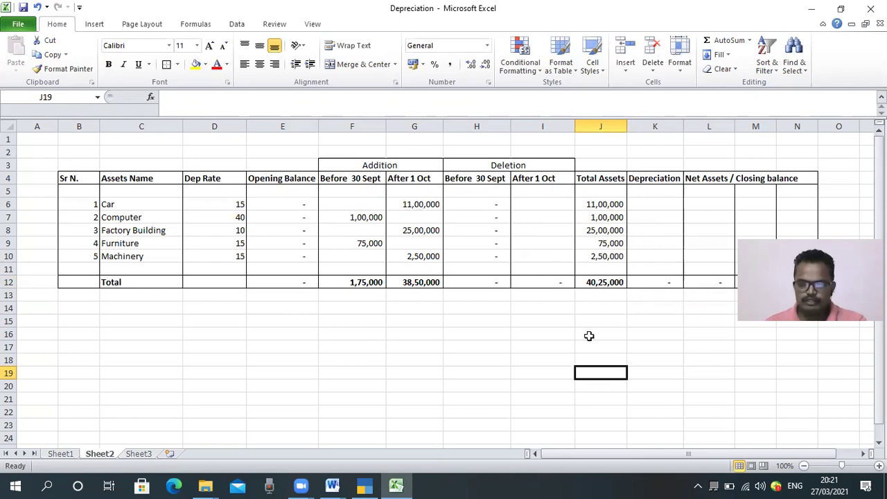
- Compare the Fixed Assets closing balance grand total in TallyPrime with the Total Assets sum in the Excel chart
{"action": "left_click", "coordinate": [365, 485]}
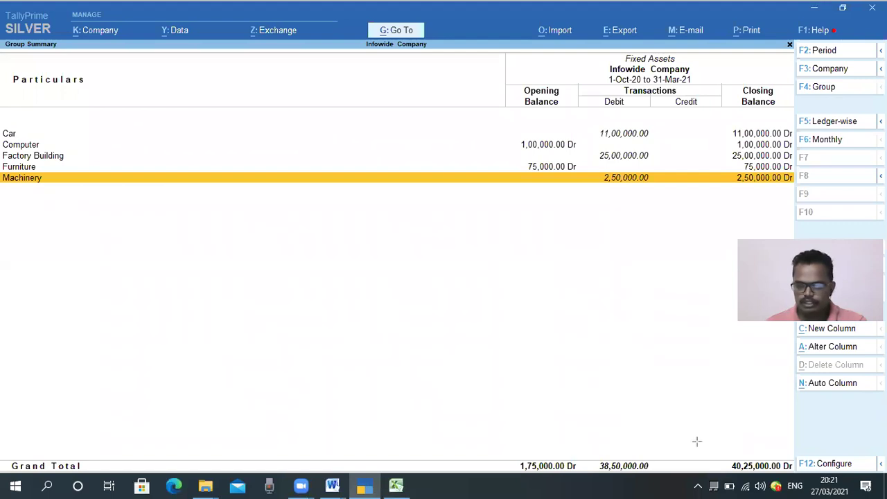
{"action": "left_click_drag", "start_coordinate": [714, 451], "coordinate": [806, 475]}
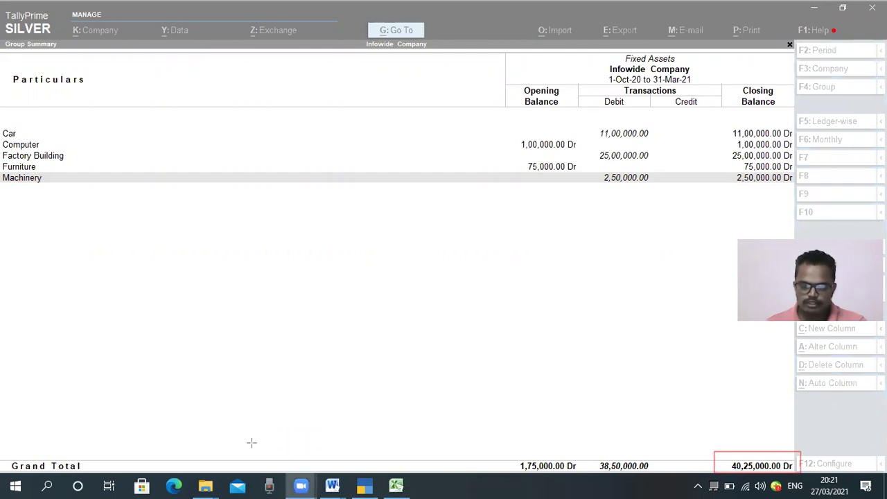
{"action": "left_click", "coordinate": [396, 485]}
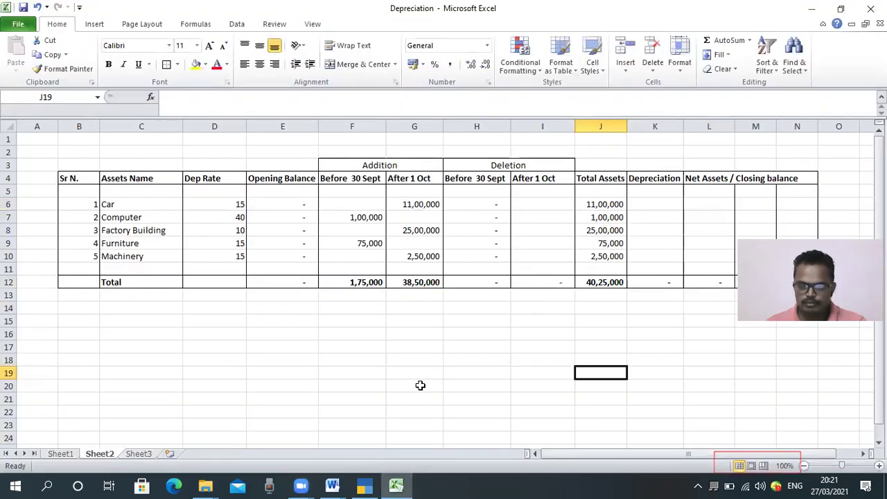
{"action": "mouse_move", "coordinate": [573, 273]}
{"action": "left_mouse_down"}
{"action": "mouse_move", "coordinate": [598, 297]}
{"action": "mouse_move", "coordinate": [632, 298]}
{"action": "left_mouse_up"}
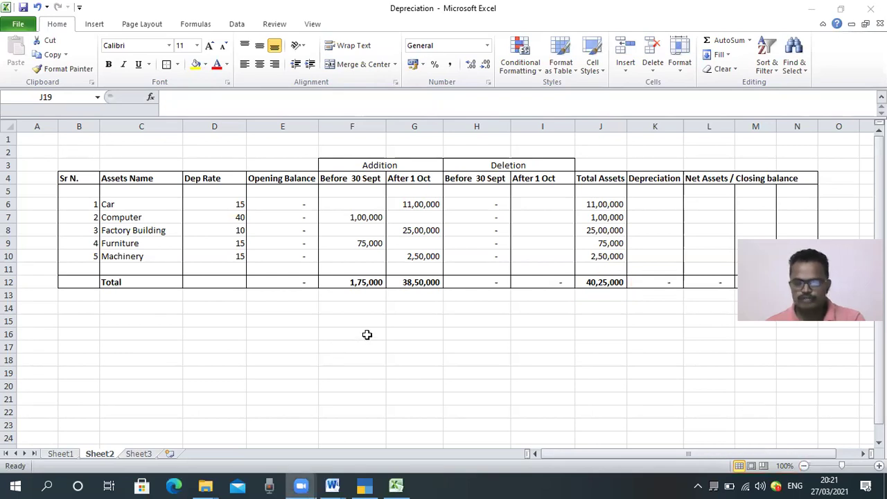
{"action": "left_click", "coordinate": [634, 204]}
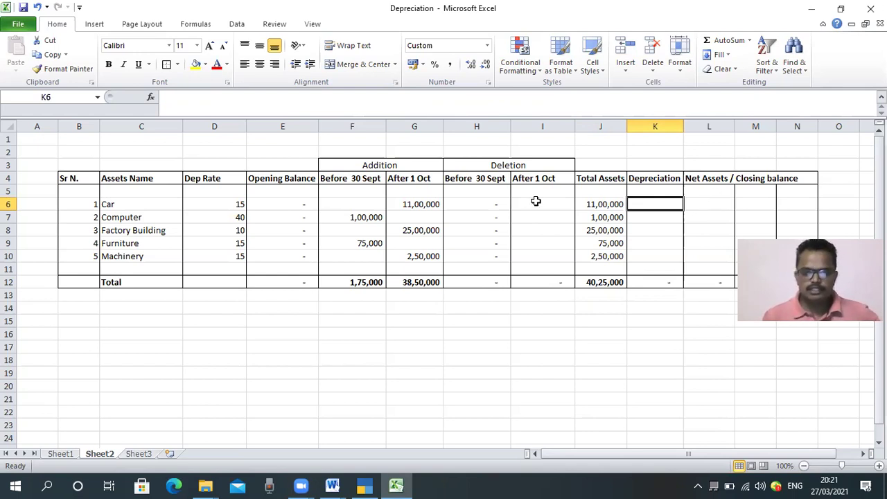
{"action": "left_click_drag", "start_coordinate": [282, 179], "coordinate": [351, 264]}
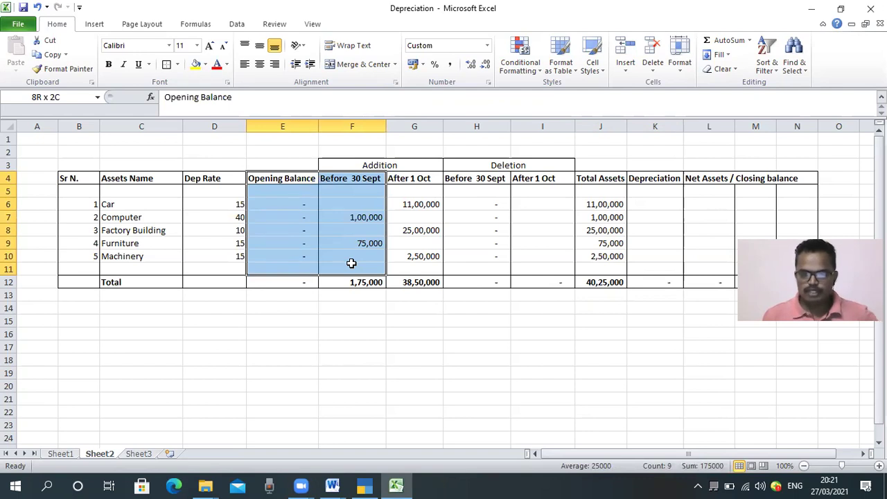
{"action": "left_click_drag", "start_coordinate": [352, 264], "coordinate": [351, 264]}
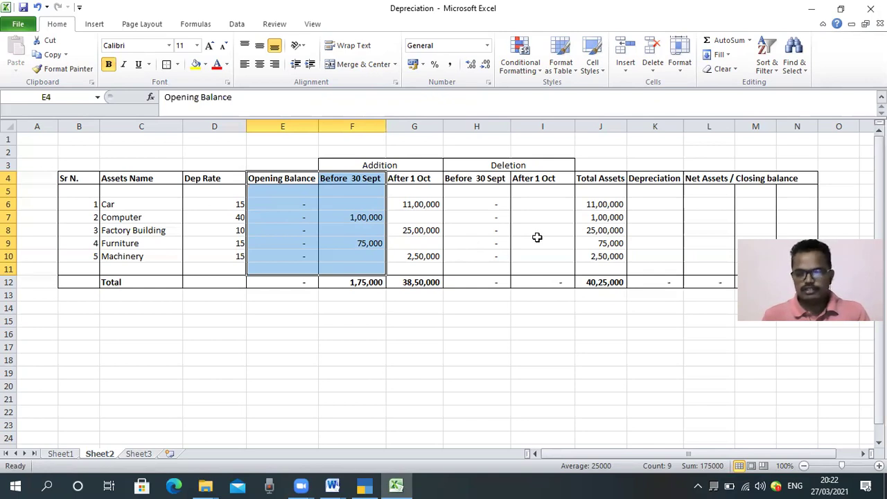
{"action": "left_click", "coordinate": [420, 320]}
- Enter 50% in G2 above the After 1 Oct additions and in H2 above the Before 30 Sept deletions
{"action": "left_click", "coordinate": [415, 153]}
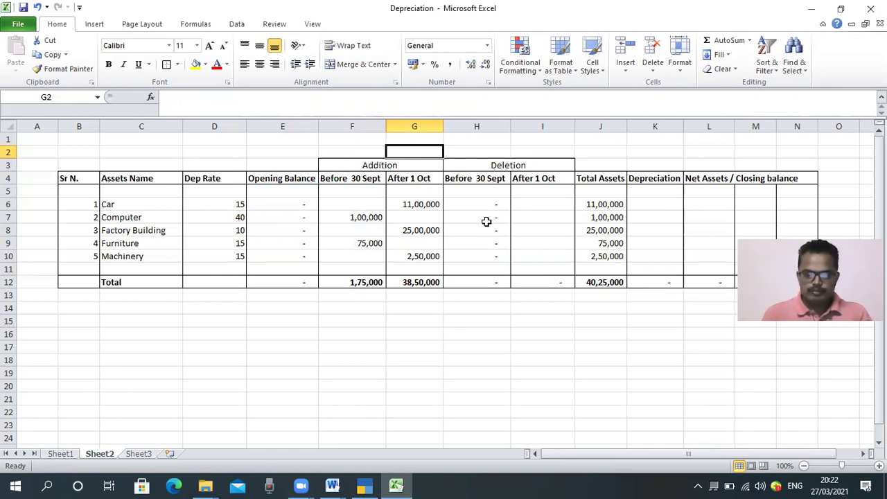
{"action": "type", "text": "50%"}
{"action": "key", "text": "Return"}
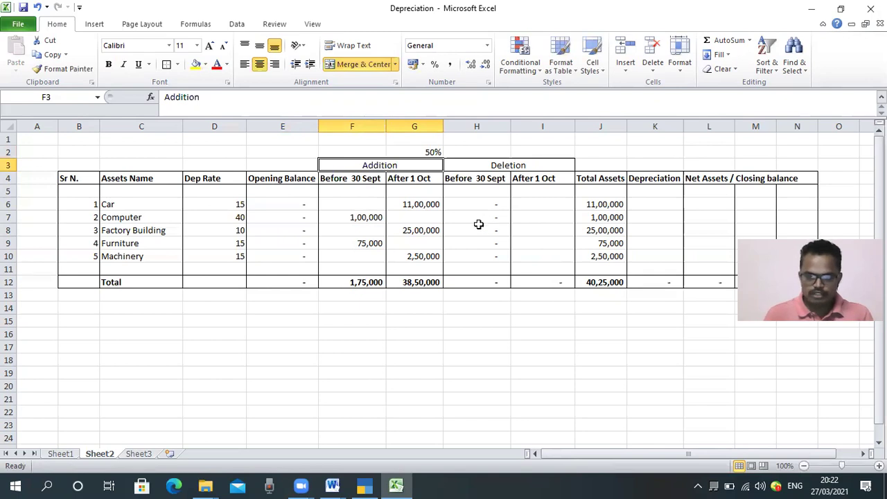
{"action": "left_click_drag", "start_coordinate": [408, 192], "coordinate": [409, 269]}
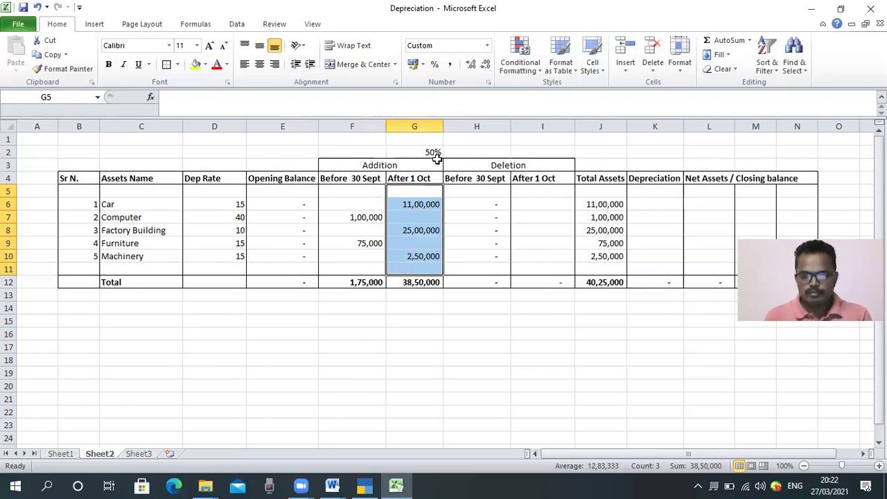
{"action": "left_click", "coordinate": [541, 218]}
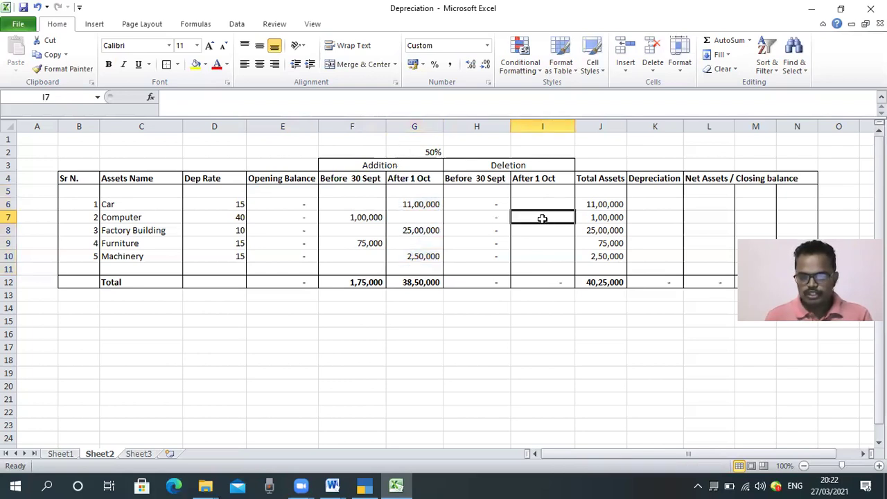
{"action": "left_click", "coordinate": [469, 181]}
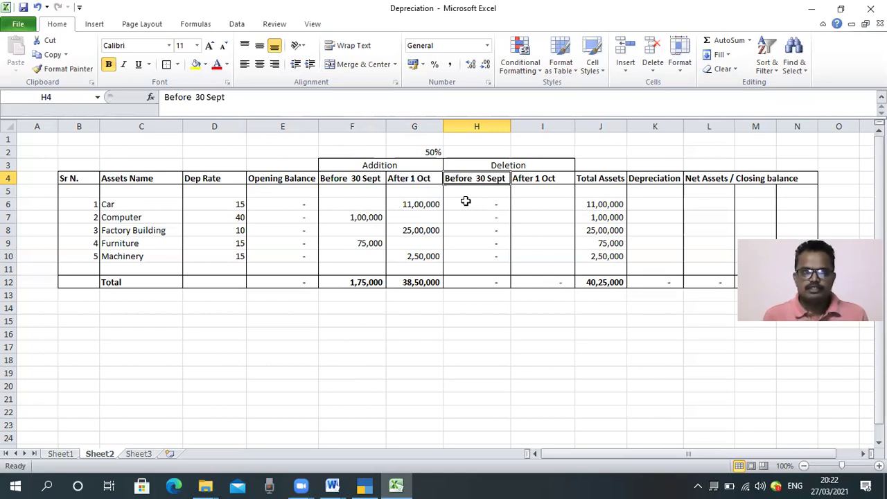
{"action": "left_click", "coordinate": [468, 152]}
{"action": "type", "text": "50%"}
{"action": "key", "text": "Return"}
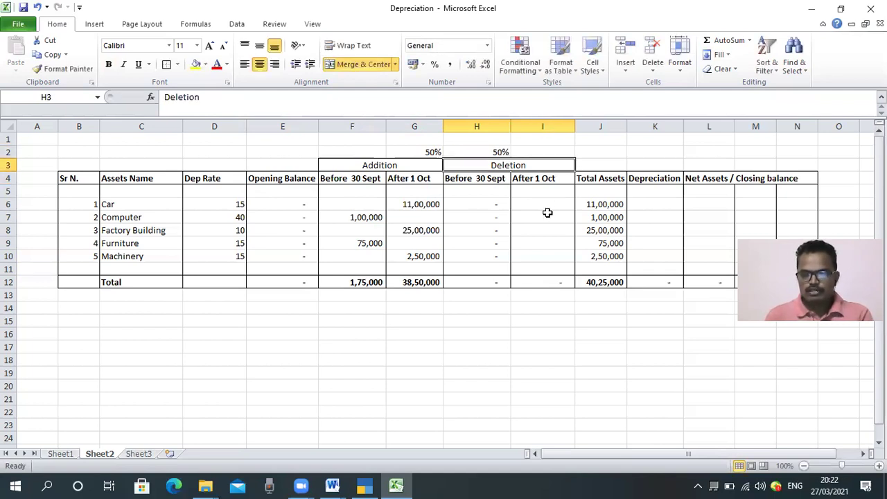
- Fill the half-rate total cells G12 and H12 with orange
{"action": "left_click", "coordinate": [545, 213]}
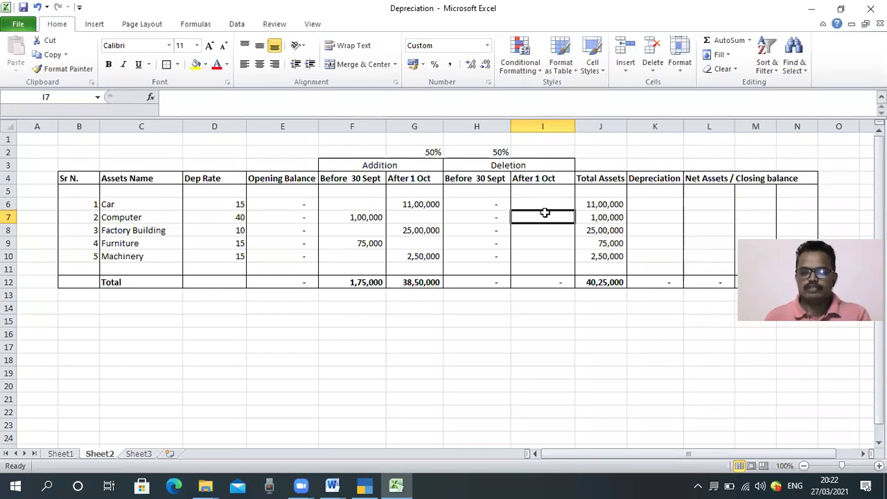
{"action": "left_click_drag", "start_coordinate": [418, 154], "coordinate": [478, 283]}
{"action": "left_click", "coordinate": [410, 291]}
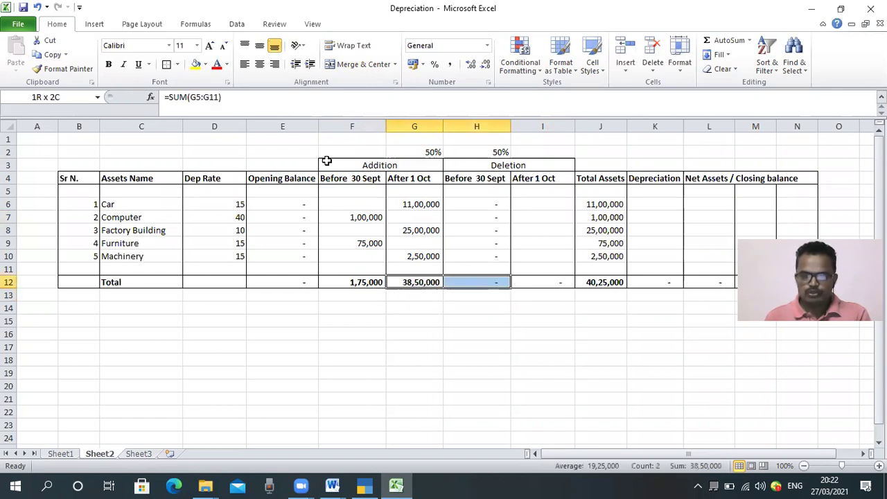
{"action": "left_click", "coordinate": [206, 65]}
{"action": "left_click", "coordinate": [218, 160]}
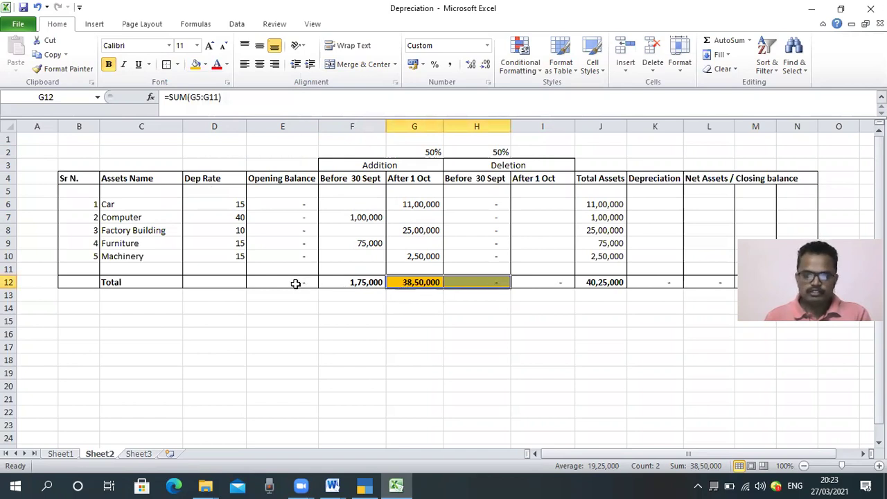
- Fill the full-rate total cells E12, F12 and I12 with light green
{"action": "left_click_drag", "start_coordinate": [277, 282], "coordinate": [333, 282]}
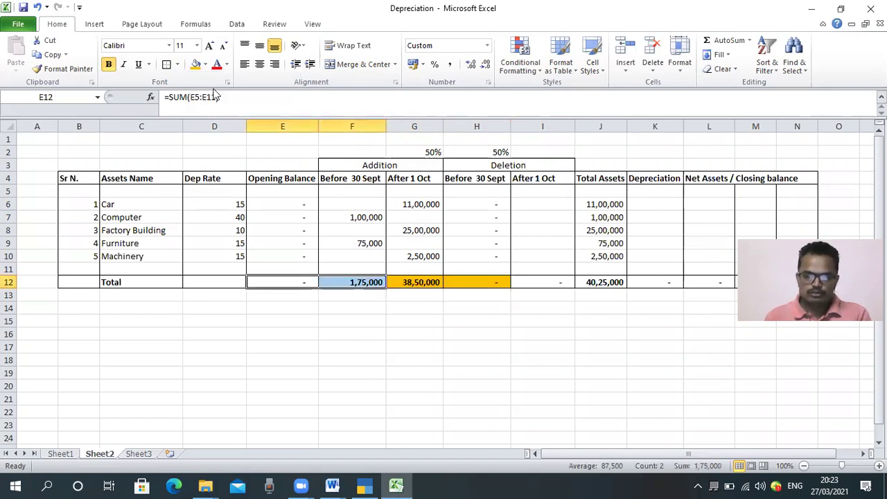
{"action": "left_click", "coordinate": [206, 64]}
{"action": "left_click", "coordinate": [238, 160]}
{"action": "left_click", "coordinate": [550, 281]}
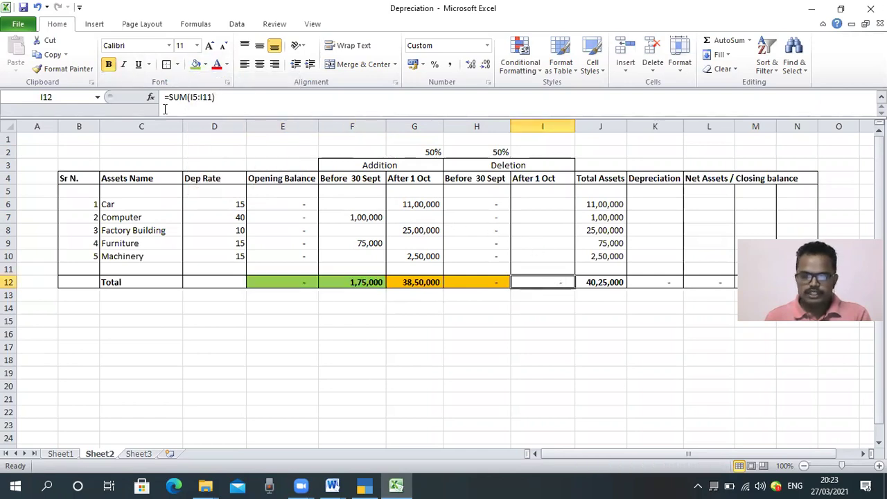
{"action": "left_click", "coordinate": [196, 65]}
{"action": "left_click", "coordinate": [345, 324]}
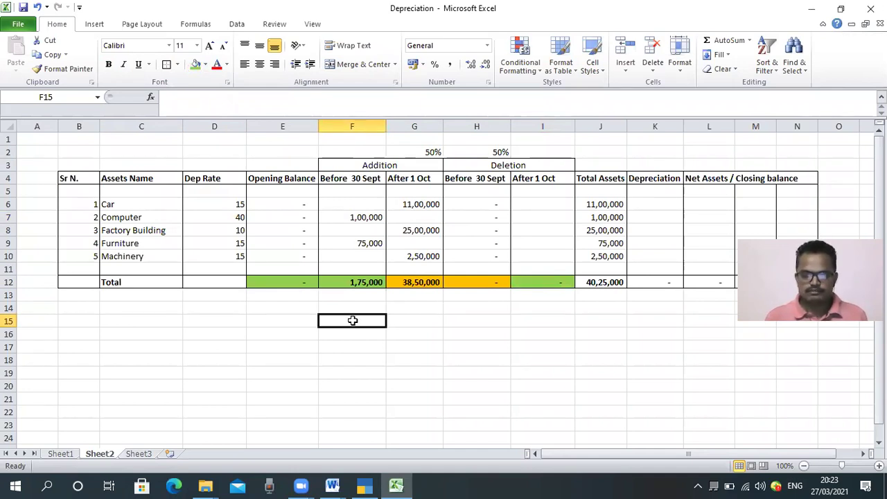
{"action": "left_click_drag", "start_coordinate": [413, 283], "coordinate": [468, 282]}
{"action": "left_click", "coordinate": [412, 333]}
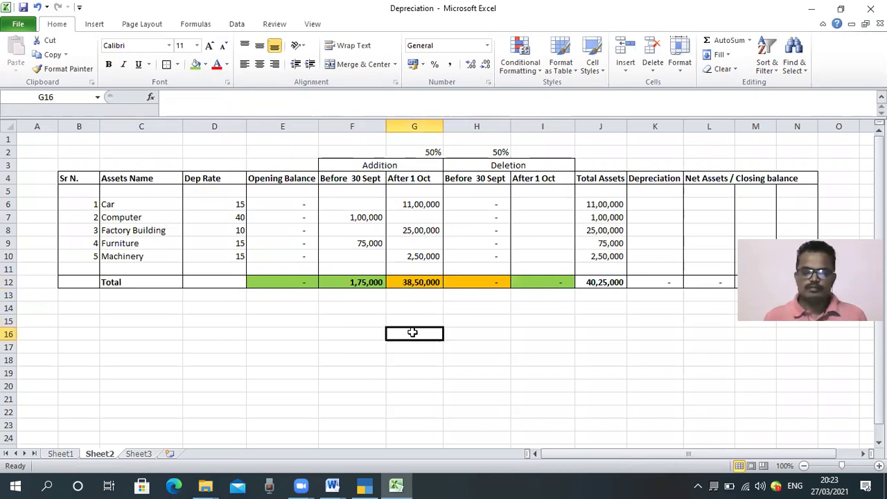
- Start the Car depreciation formula in K6 with the full-rate part =(E6+F6+I6)*D6
{"action": "left_click", "coordinate": [650, 204]}
{"action": "type", "text": "="}
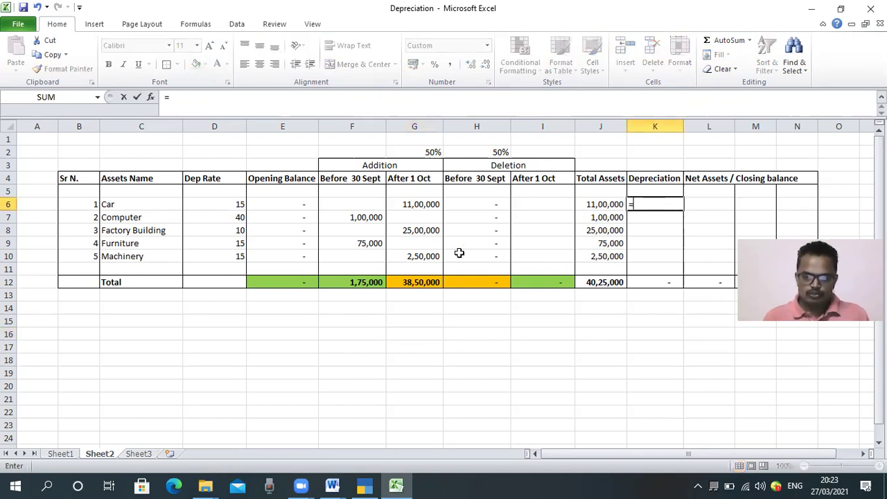
{"action": "left_click", "coordinate": [289, 205]}
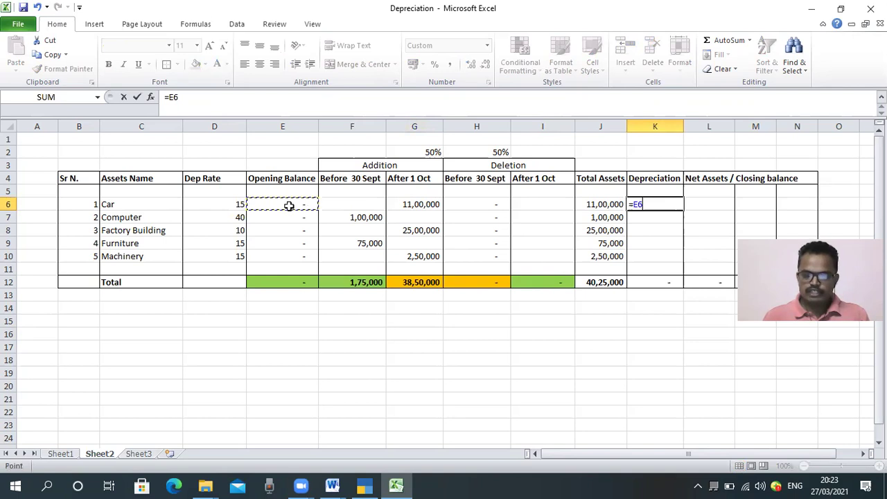
{"action": "type", "text": "+"}
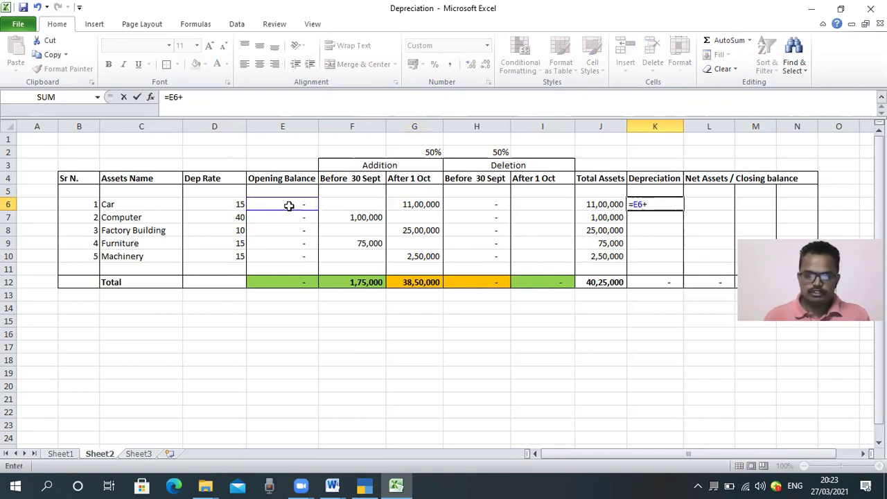
{"action": "left_click", "coordinate": [333, 201]}
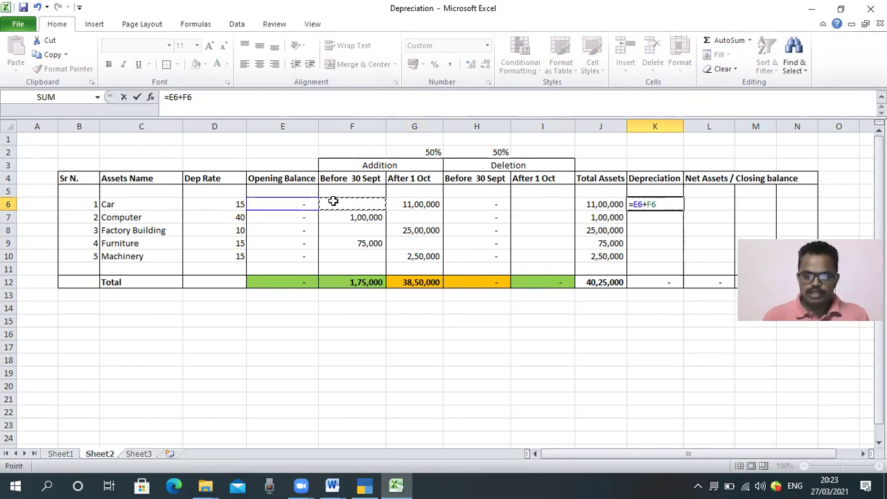
{"action": "type", "text": "+"}
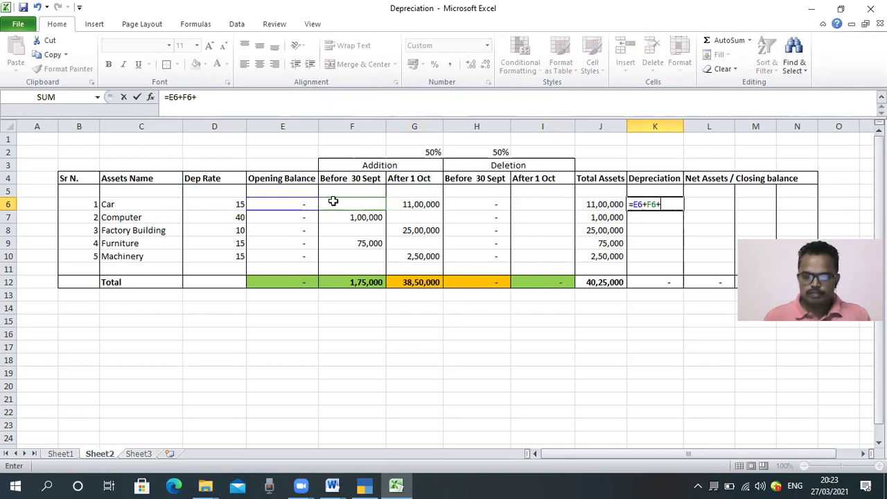
{"action": "left_click", "coordinate": [530, 206]}
{"action": "type", "text": ")"}
{"action": "left_click", "coordinate": [634, 204]}
{"action": "type", "text": "("}
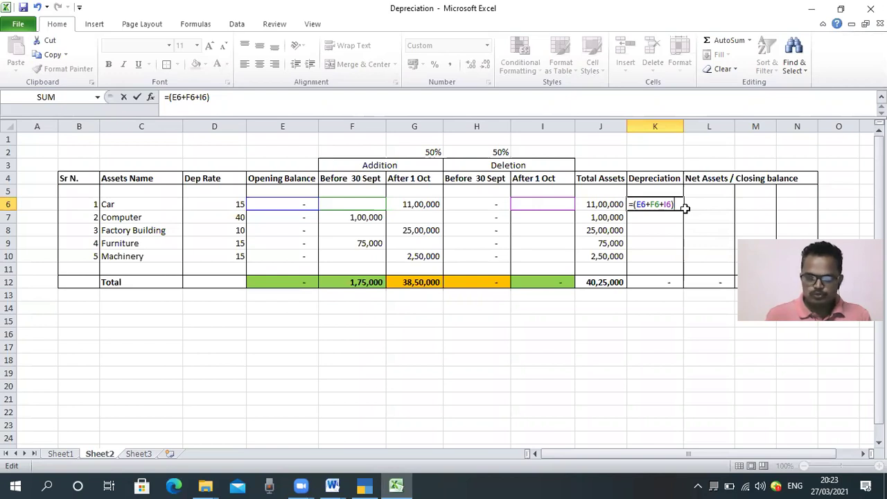
{"action": "type", "text": "*"}
{"action": "key", "text": "BackSpace"}
{"action": "type", "text": "*"}
{"action": "left_click", "coordinate": [213, 204]}
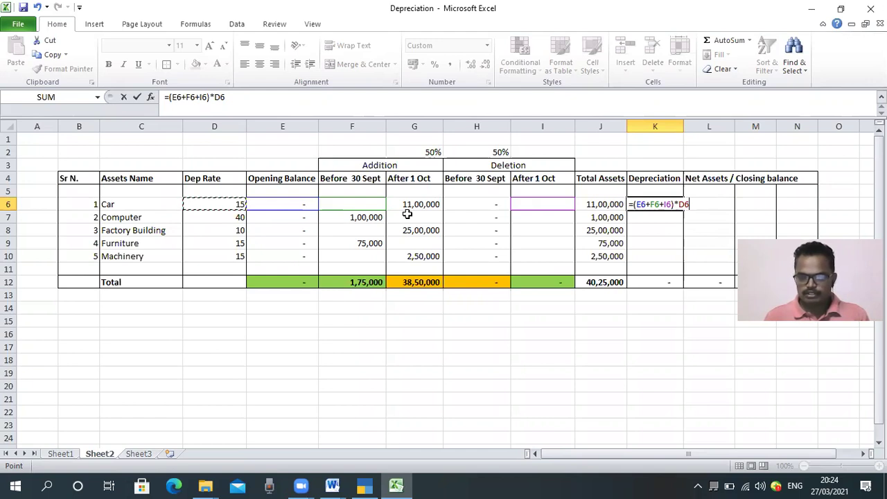
- Complete the K6 formula by adding the After 1 Oct additions and Before 30 Sept deletions part, +(G6+H6)*D6
{"action": "type", "text": "+"}
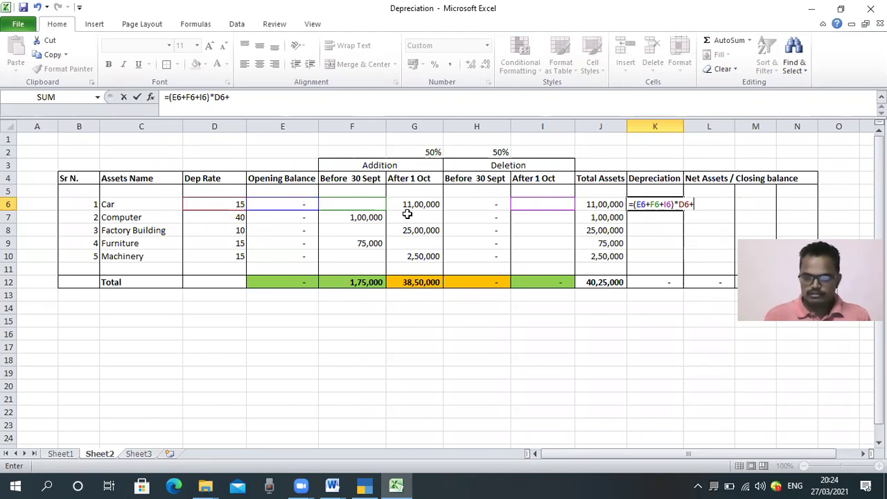
{"action": "type", "text": "("}
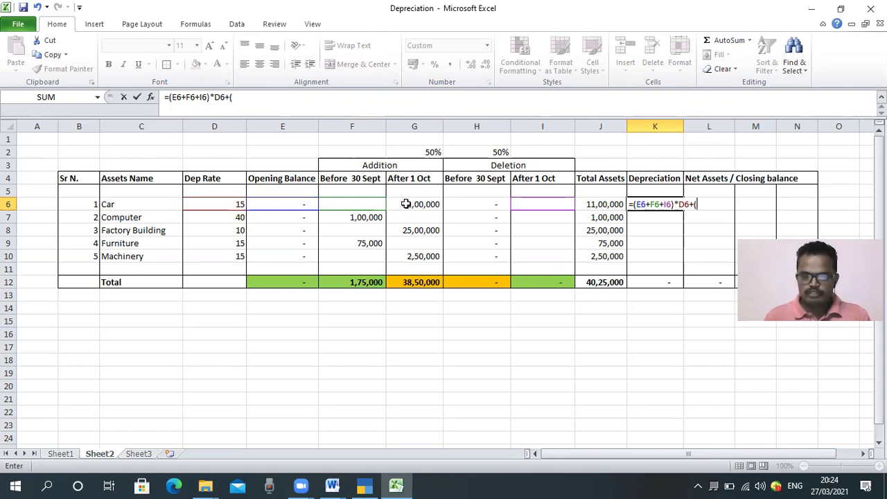
{"action": "left_click", "coordinate": [406, 204]}
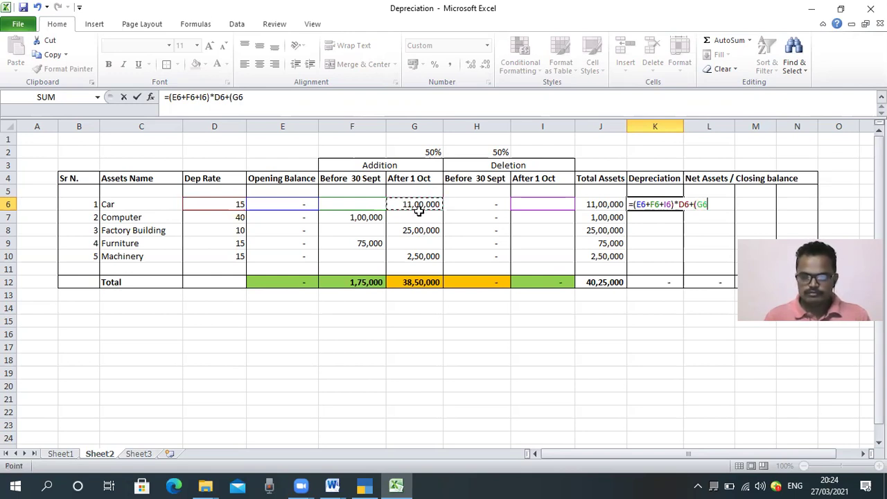
{"action": "type", "text": "+"}
{"action": "left_click", "coordinate": [463, 203]}
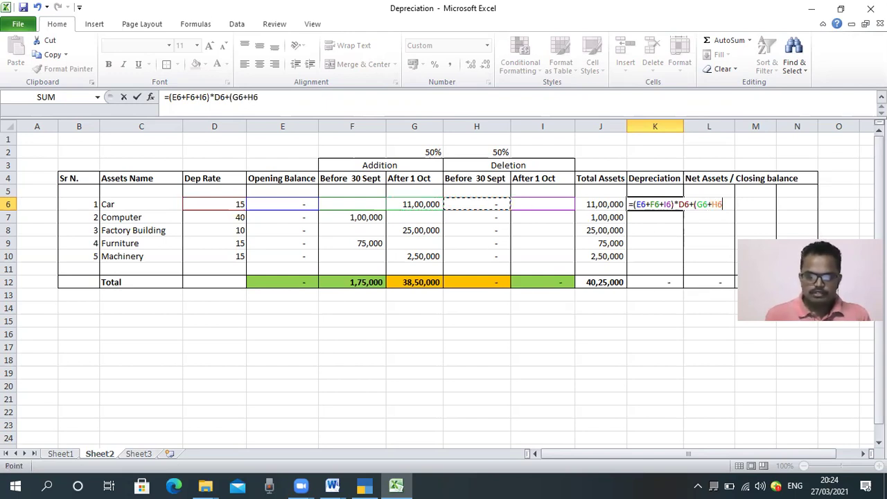
{"action": "type", "text": ")*"}
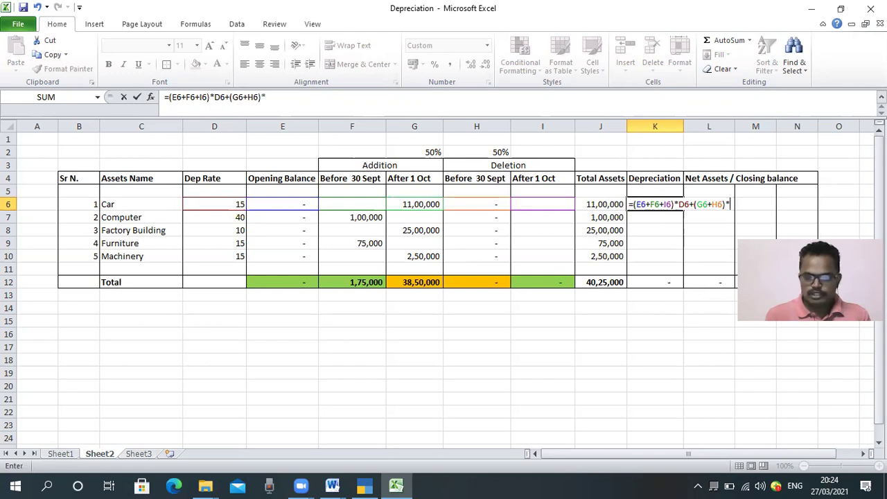
{"action": "left_click", "coordinate": [216, 203]}
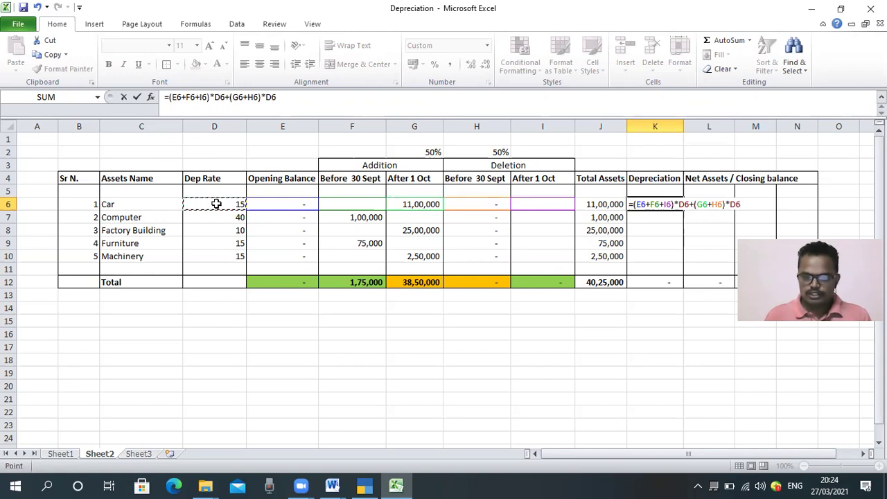
{"action": "key", "text": "Return"}
- Convert the Dep Rate values in D6:D10 to percentages: 15%, 40%, 10%, 15% and 15%
{"action": "key", "text": "Up"}
{"action": "key", "text": "Left"}
{"action": "key", "text": "Left"}
{"action": "key", "text": "Left"}
{"action": "key", "text": "Left"}
{"action": "key", "text": "Left"}
{"action": "key", "text": "Left"}
{"action": "key", "text": "Left"}
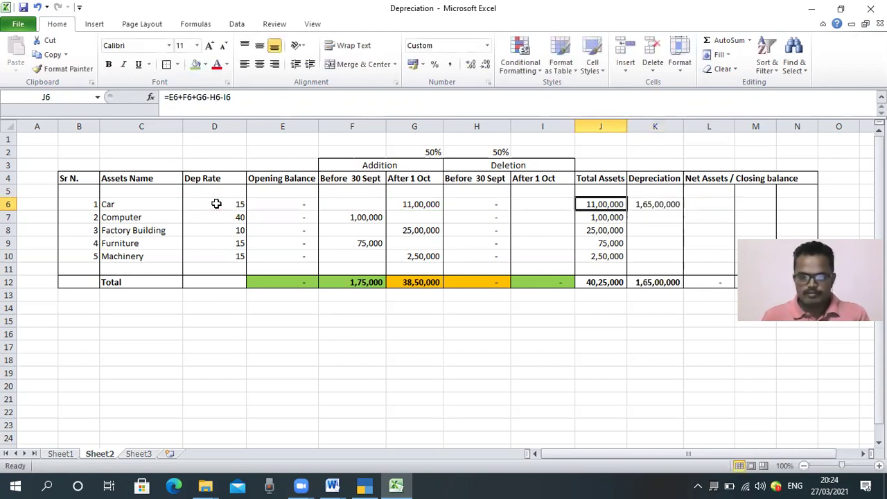
{"action": "key", "text": "F2"}
{"action": "type", "text": "%"}
{"action": "key", "text": "Return"}
{"action": "key", "text": "Up"}
{"action": "key", "text": "Down"}
{"action": "key", "text": "F2"}
{"action": "type", "text": "%"}
{"action": "key", "text": "Return"}
{"action": "key", "text": "F2"}
{"action": "type", "text": "%"}
{"action": "key", "text": "Return"}
{"action": "key", "text": "F2"}
{"action": "type", "text": "%"}
{"action": "key", "text": "Return"}
{"action": "key", "text": "F2"}
{"action": "type", "text": "%"}
{"action": "key", "text": "Return"}
- Copy the Car depreciation formula from K6 down to the other assets in K7:K10
{"action": "key", "text": "Right"}
{"action": "key", "text": "Right"}
{"action": "key", "text": "Right"}
{"action": "key", "text": "Right"}
{"action": "key", "text": "Right"}
{"action": "key", "text": "Right"}
{"action": "key", "text": "Up"}
{"action": "key", "text": "Up"}
{"action": "key", "text": "Up"}
{"action": "key", "text": "Up"}
{"action": "key", "text": "Right"}
{"action": "key", "text": "Up"}
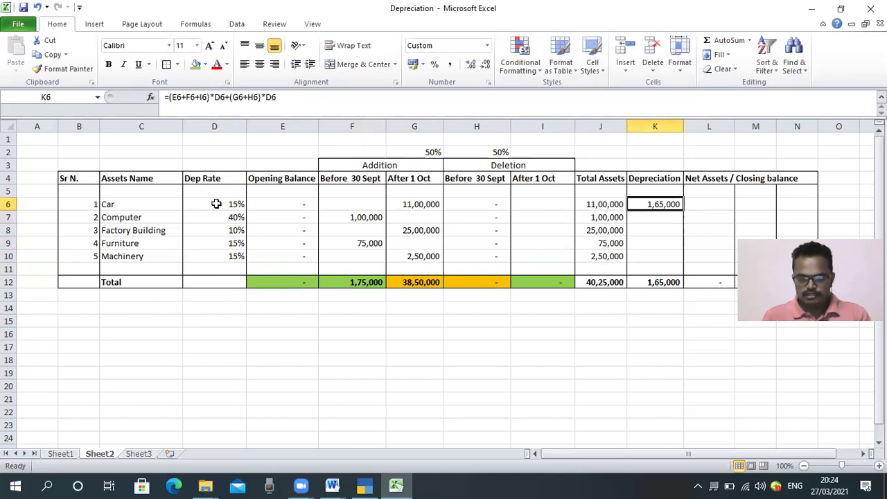
{"action": "key", "text": "ctrl+c"}
{"action": "key", "text": "shift+Down"}
{"action": "key", "text": "shift+Down"}
{"action": "key", "text": "shift+Down"}
{"action": "key", "text": "shift+Down"}
{"action": "key", "text": "ctrl+v"}
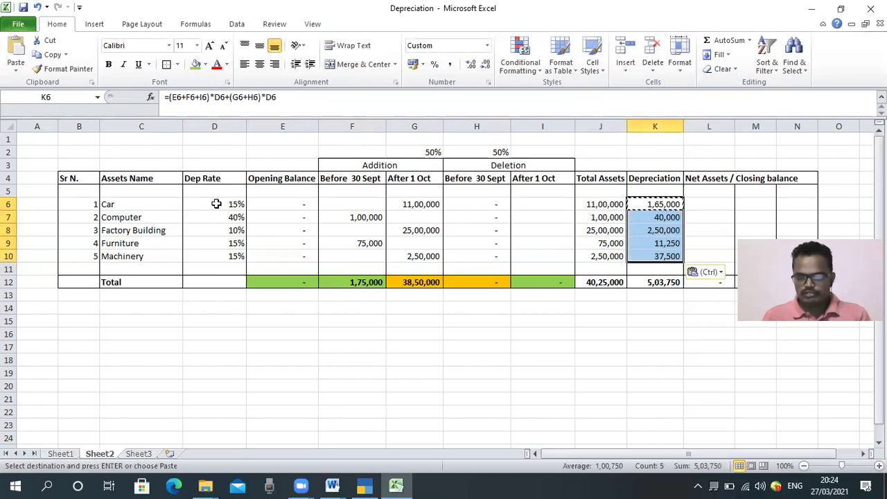
{"action": "key", "text": "Escape"}
{"action": "key", "text": "Up"}
{"action": "key", "text": "Down"}
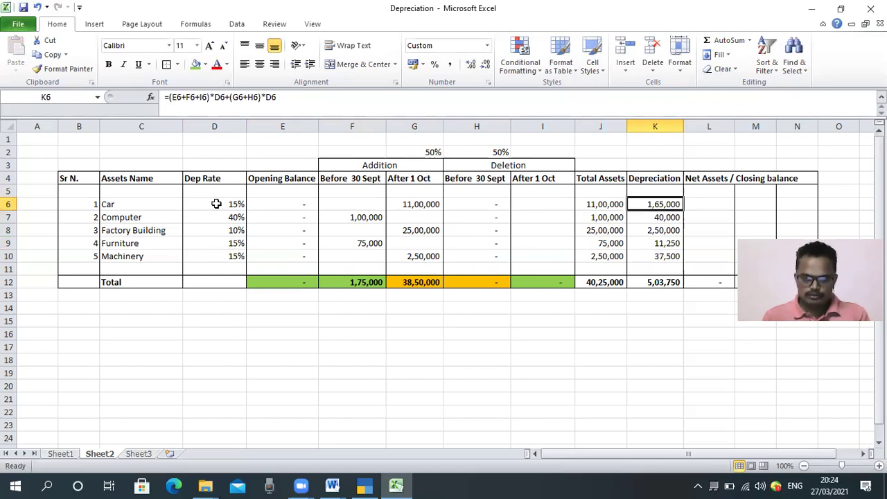
- Enclose the first part of the K6 formula in an extra pair of brackets as ((E6+F6+I6)*D6)
{"action": "key", "text": "F2"}
{"action": "key", "text": "Left"}
{"action": "key", "text": "Left"}
{"action": "key", "text": "Left"}
{"action": "key", "text": "Left"}
{"action": "key", "text": "Left"}
{"action": "key", "text": "Left"}
{"action": "key", "text": "Left"}
{"action": "key", "text": "Left"}
{"action": "key", "text": "Left"}
{"action": "key", "text": "Left"}
{"action": "key", "text": "Left"}
{"action": "key", "text": "Left"}
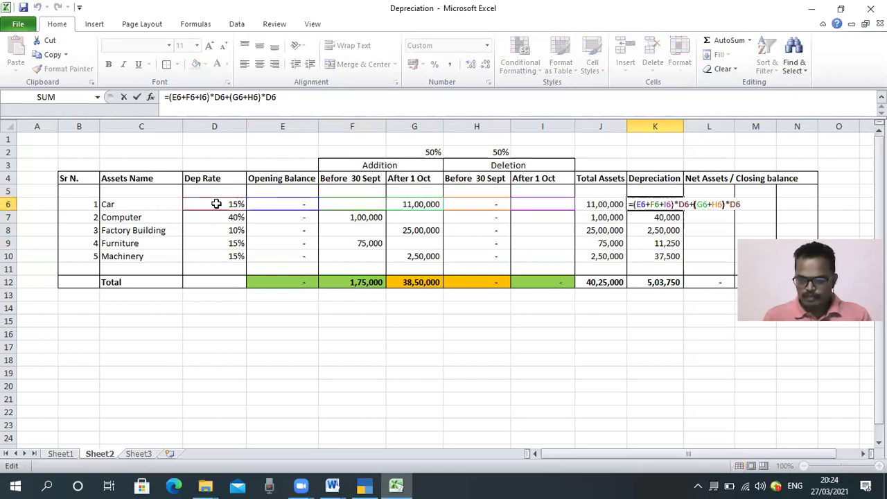
{"action": "type", "text": ")"}
{"action": "key", "text": "Left"}
{"action": "key", "text": "Left"}
{"action": "key", "text": "Left"}
{"action": "key", "text": "Left"}
{"action": "key", "text": "Left"}
{"action": "key", "text": "Left"}
{"action": "key", "text": "Left"}
{"action": "key", "text": "Left"}
{"action": "key", "text": "Left"}
{"action": "key", "text": "Left"}
{"action": "key", "text": "Left"}
{"action": "key", "text": "Left"}
{"action": "key", "text": "Left"}
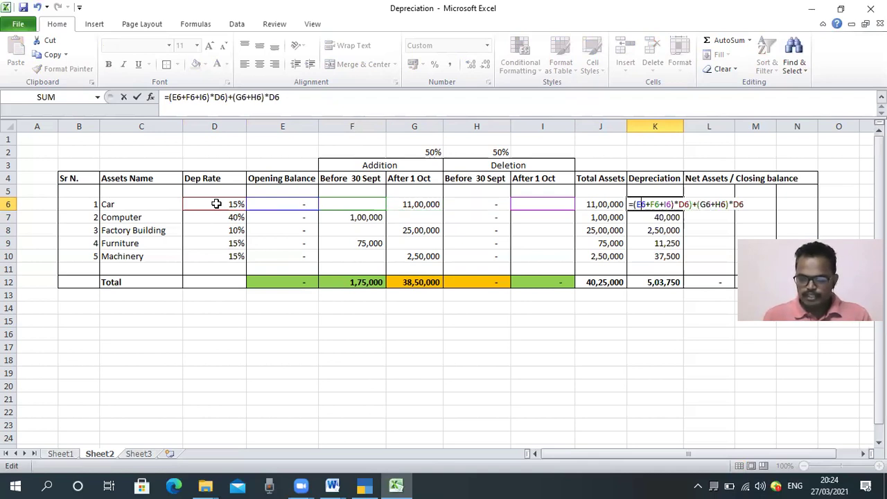
{"action": "type", "text": "("}
- Enclose the second part of the K6 formula in brackets, giving =((E6+F6+I6)*D6)+((G6+H6)*D6)
{"action": "key", "text": "Right"}
{"action": "key", "text": "Right"}
{"action": "key", "text": "Right"}
{"action": "key", "text": "Right"}
{"action": "key", "text": "Right"}
{"action": "key", "text": "Right"}
{"action": "key", "text": "Right"}
{"action": "key", "text": "Right"}
{"action": "key", "text": "Right"}
{"action": "key", "text": "Right"}
{"action": "key", "text": "Right"}
{"action": "key", "text": "Right"}
{"action": "key", "text": "Right"}
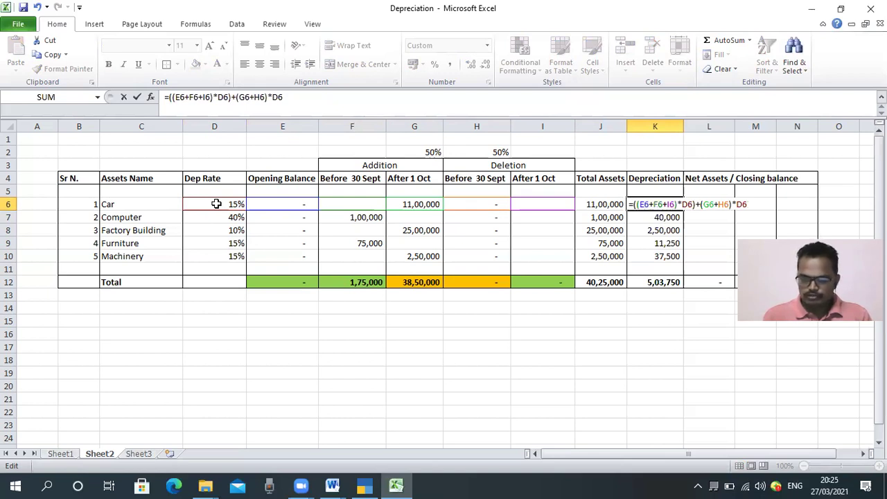
{"action": "type", "text": "("}
{"action": "key", "text": "Right"}
{"action": "key", "text": "Right"}
{"action": "key", "text": "Right"}
{"action": "key", "text": "Right"}
{"action": "key", "text": "Right"}
{"action": "key", "text": "Right"}
{"action": "key", "text": "Right"}
{"action": "key", "text": "Right"}
{"action": "key", "text": "Right"}
{"action": "key", "text": "Right"}
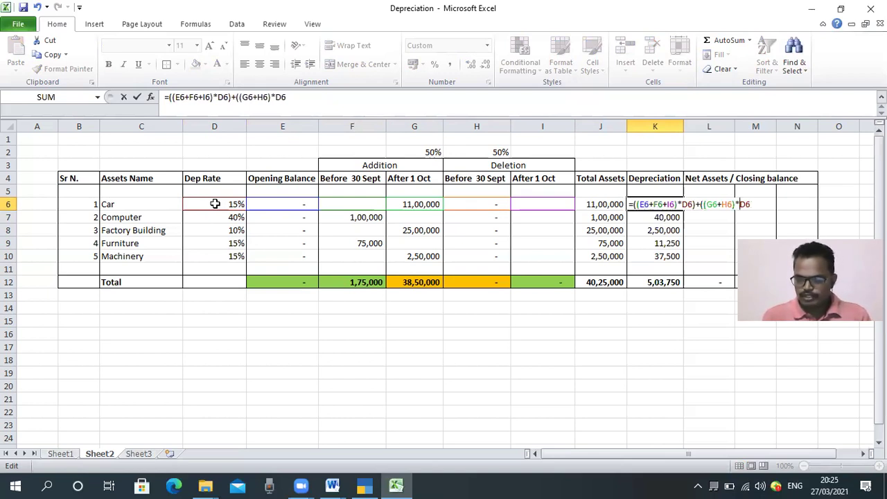
{"action": "type", "text": ")"}
{"action": "key", "text": "Return"}
- Copy the bracketed K6 formula down to K7:K10 and widen column L to fit its Net Assets / Closing balance heading
{"action": "key", "text": "Up"}
{"action": "key", "text": "ctrl+c"}
{"action": "key", "text": "shift+Down"}
{"action": "key", "text": "shift+Down"}
{"action": "key", "text": "shift+Down"}
{"action": "key", "text": "shift+Down"}
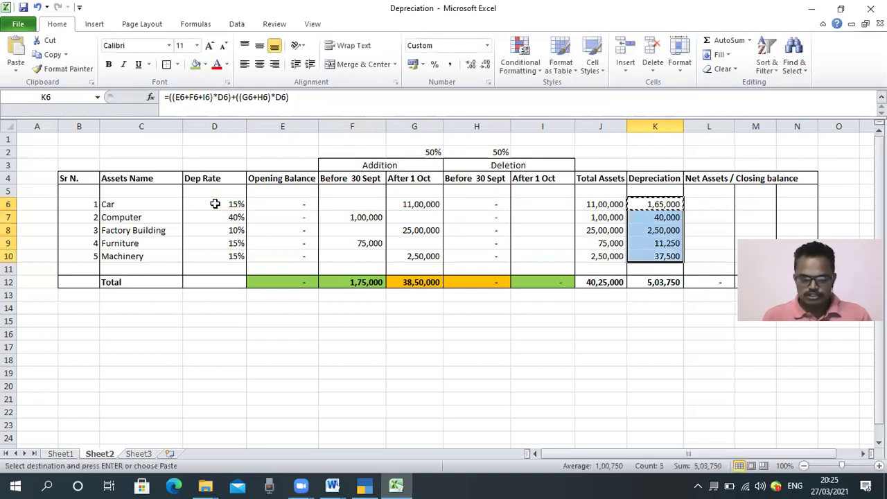
{"action": "key", "text": "ctrl+v"}
{"action": "key", "text": "Escape"}
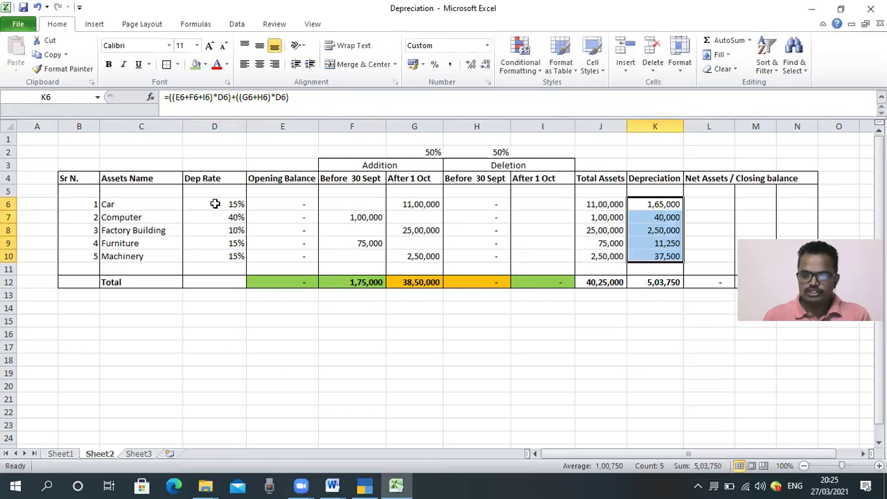
{"action": "double_click", "coordinate": [734, 126]}
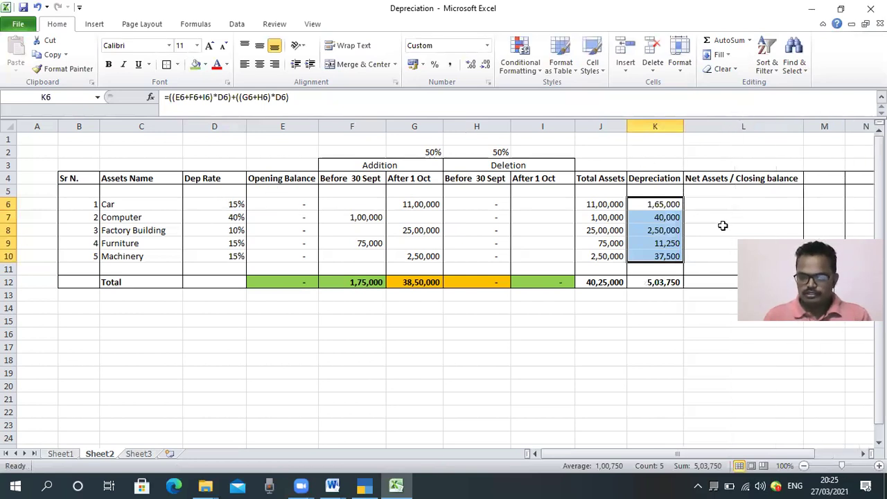
- Halve the rate in the second part of the K6 formula, making it =((E6+F6+I6)*D6)+((G6+H6)*D6/2)
{"action": "left_click", "coordinate": [655, 204]}
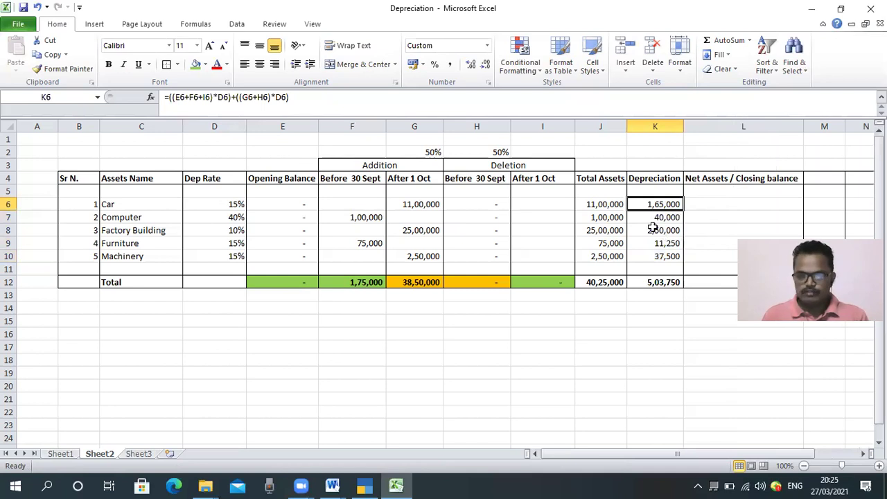
{"action": "key", "text": "F2"}
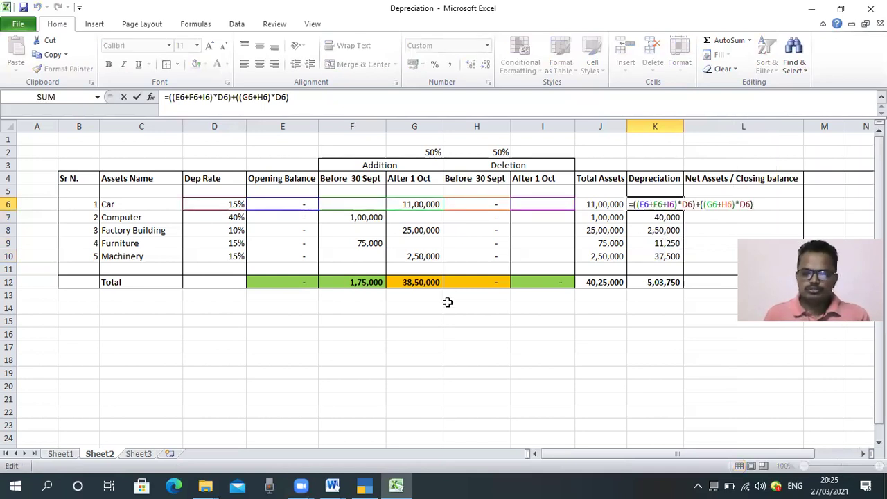
{"action": "left_click_drag", "start_coordinate": [404, 282], "coordinate": [467, 281]}
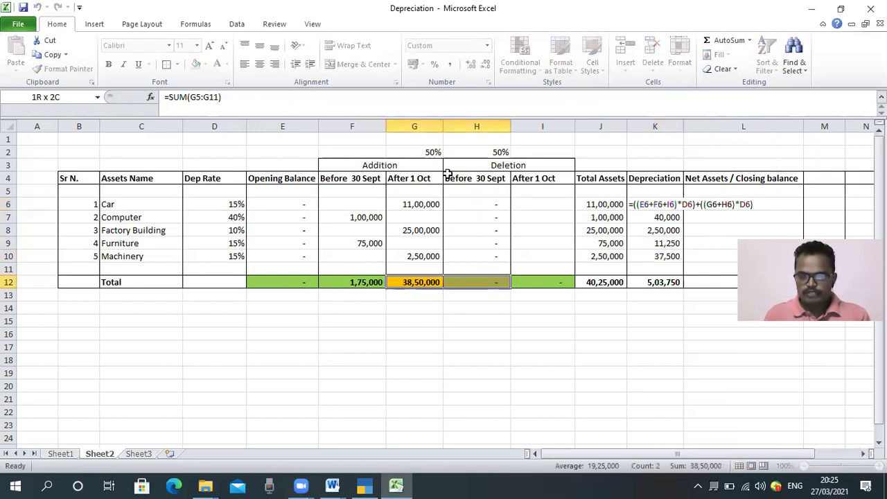
{"action": "double_click", "coordinate": [652, 205]}
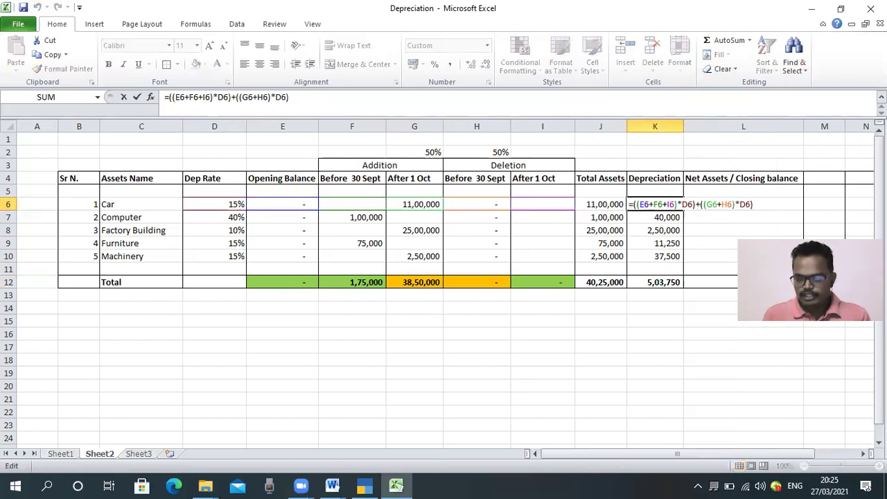
{"action": "key", "text": "Left"}
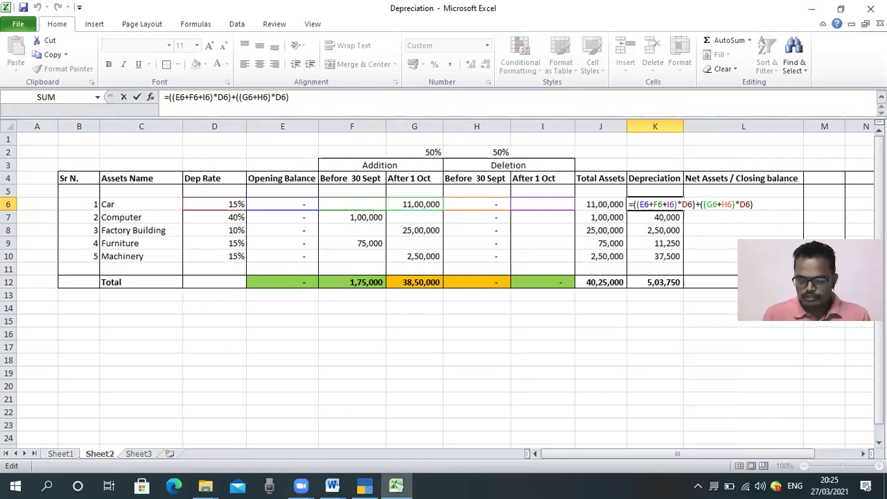
{"action": "type", "text": "/2"}
{"action": "key", "text": "Return"}
{"action": "key", "text": "Up"}
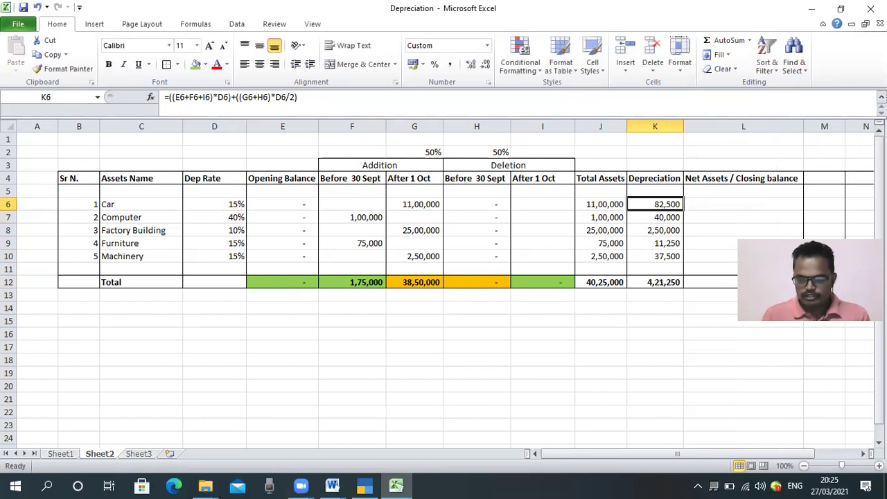
{"action": "key", "text": "F2"}
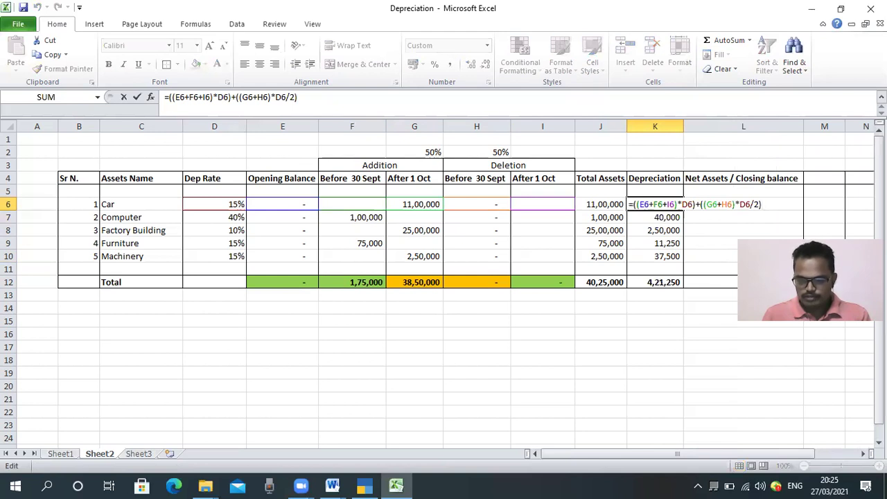
{"action": "key", "text": "Escape"}
- Copy the half-rate depreciation formula from K6 down to K7:K10
{"action": "key", "text": "ctrl+c"}
{"action": "key", "text": "shift+Down"}
{"action": "key", "text": "shift+Down"}
{"action": "key", "text": "shift+Down"}
{"action": "key", "text": "shift+Down"}
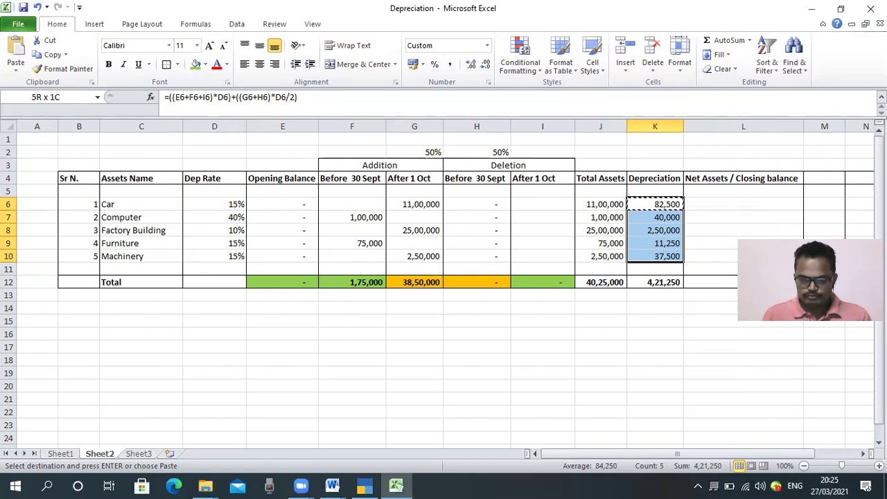
{"action": "key", "text": "ctrl+v"}
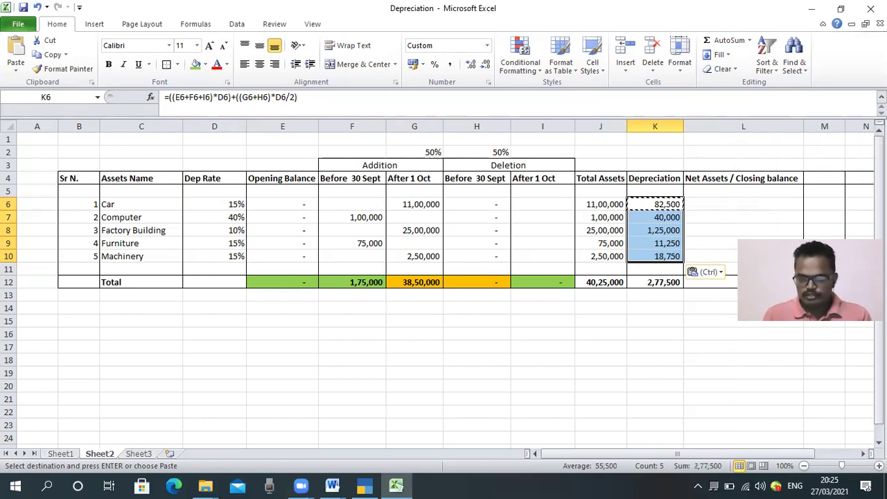
{"action": "key", "text": "Down"}
{"action": "key", "text": "Down"}
{"action": "key", "text": "Down"}
{"action": "key", "text": "Up"}
{"action": "key", "text": "Up"}
{"action": "key", "text": "Up"}
{"action": "key", "text": "Escape"}
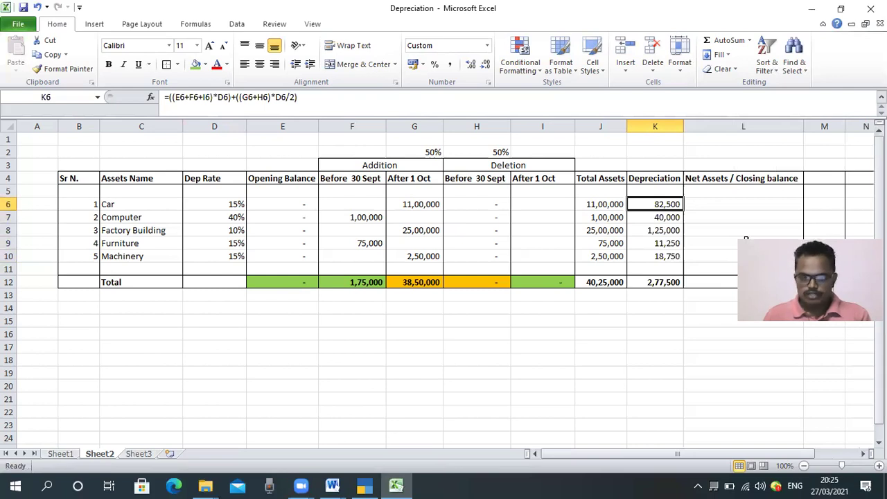
- Enter the Car depreciation check formula =G6*15% in M6
{"action": "left_click", "coordinate": [816, 204]}
{"action": "type", "text": "="}
{"action": "key", "text": "Left"}
{"action": "key", "text": "Left"}
{"action": "key", "text": "Left"}
{"action": "key", "text": "Left"}
{"action": "key", "text": "Left"}
{"action": "key", "text": "Left"}
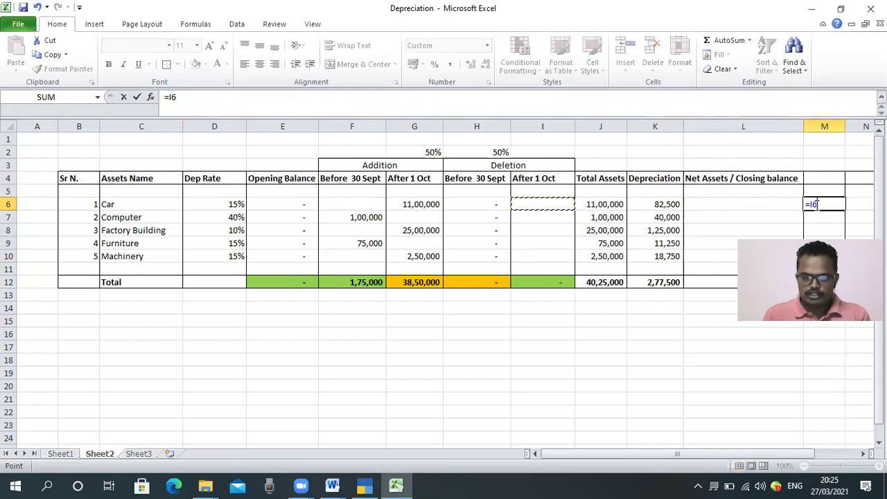
{"action": "type", "text": "*15%"}
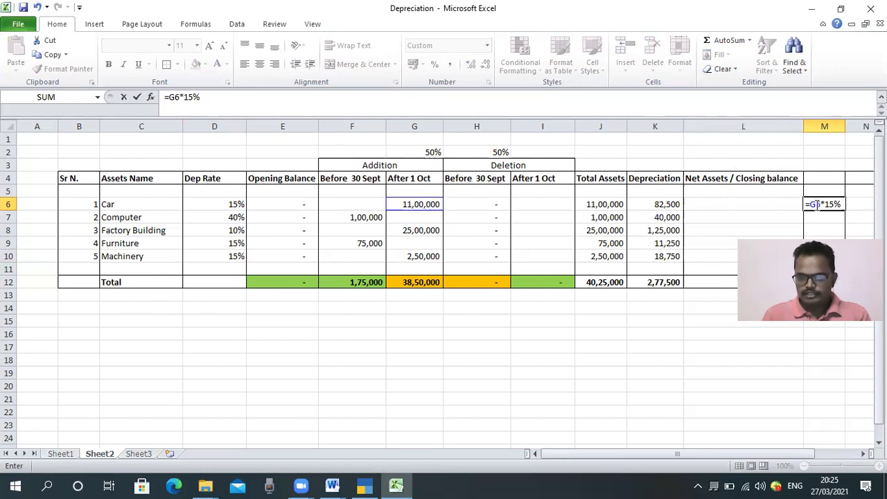
{"action": "key", "text": "Return"}
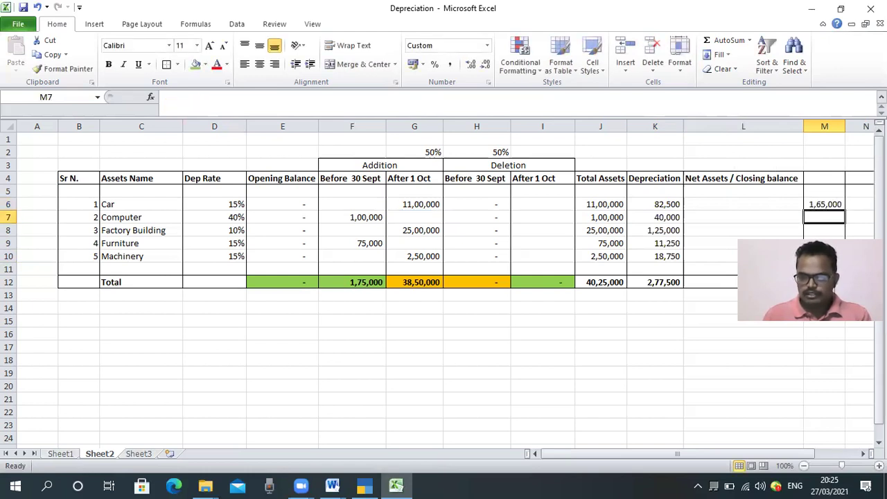
{"action": "left_click", "coordinate": [824, 204]}
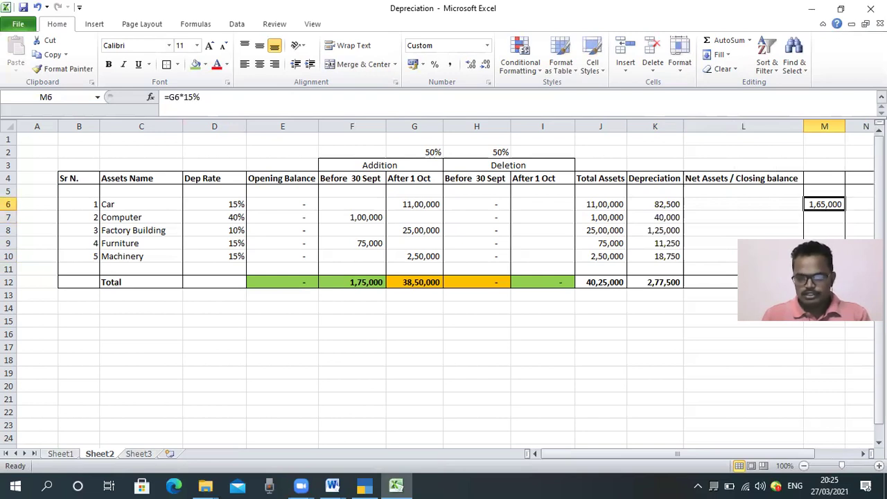
- Halve the full-rate Car depreciation in N6 with the formula =M6/2
{"action": "key", "text": "Right"}
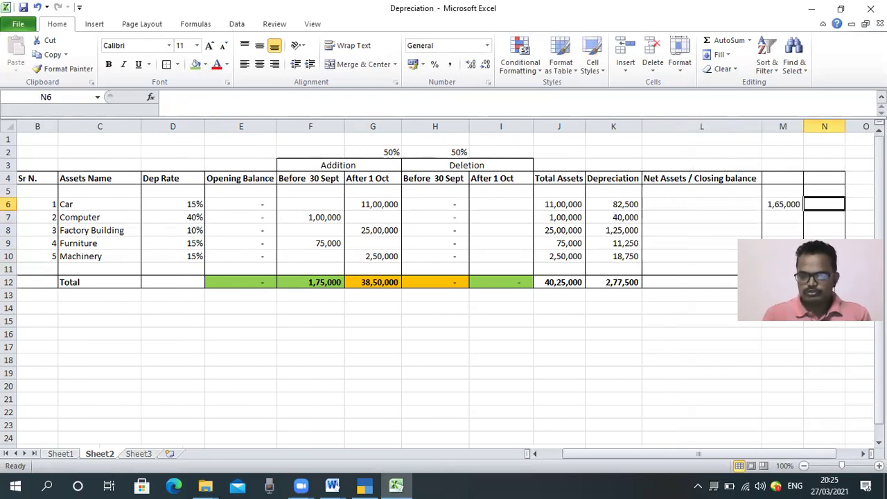
{"action": "type", "text": "="}
{"action": "key", "text": "Left"}
{"action": "type", "text": "/"}
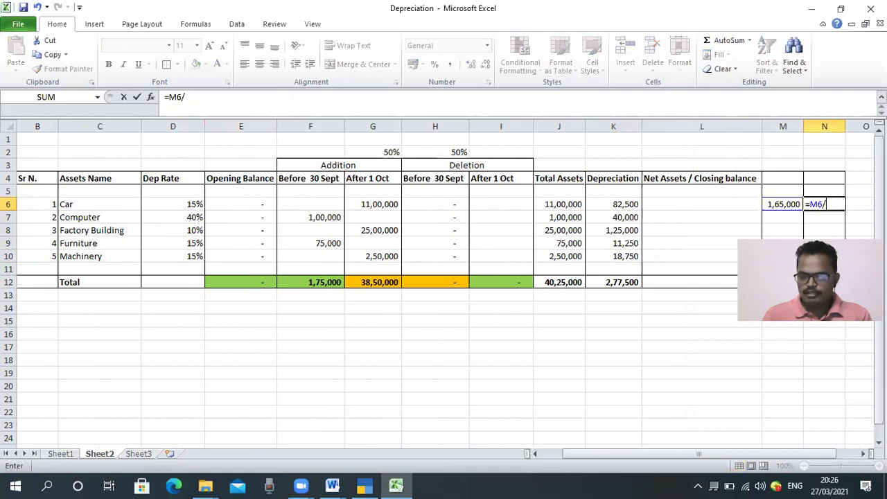
{"action": "key", "text": "Return"}
{"action": "key", "text": "Up"}
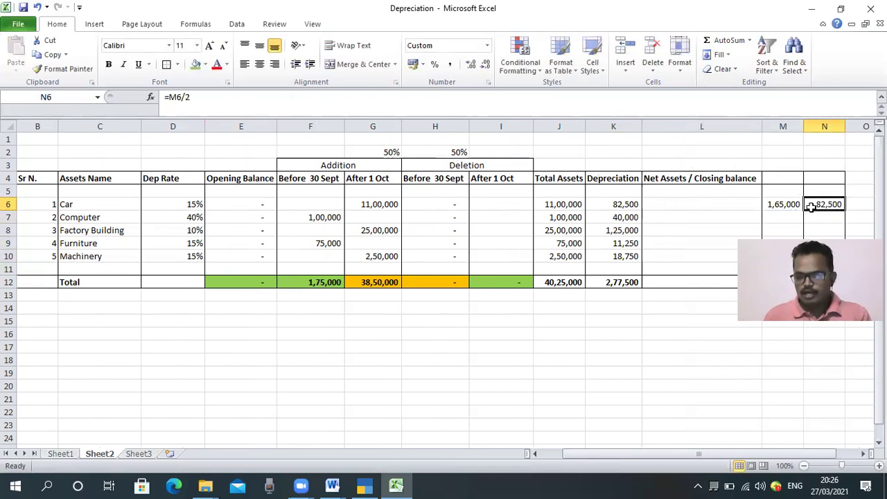
- Compare the Car's After 1 Oct addition and its column total with the half-rate check formula in N6
{"action": "left_click", "coordinate": [378, 203]}
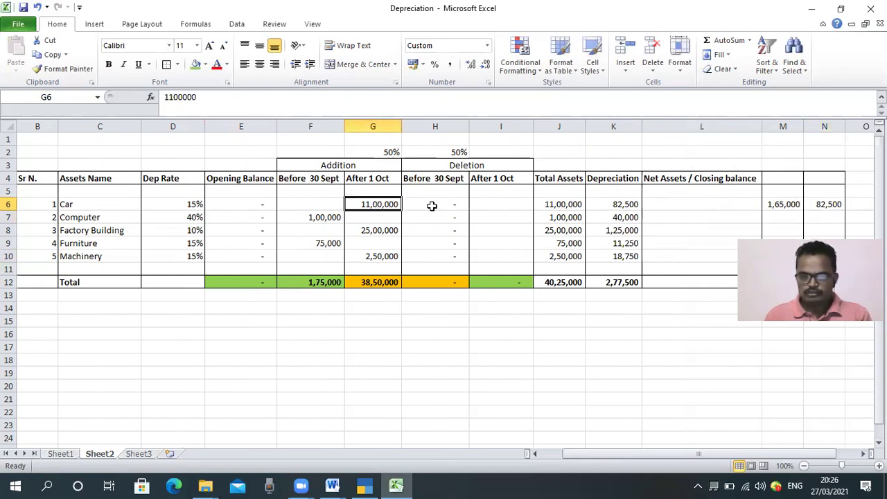
{"action": "left_click", "coordinate": [371, 125]}
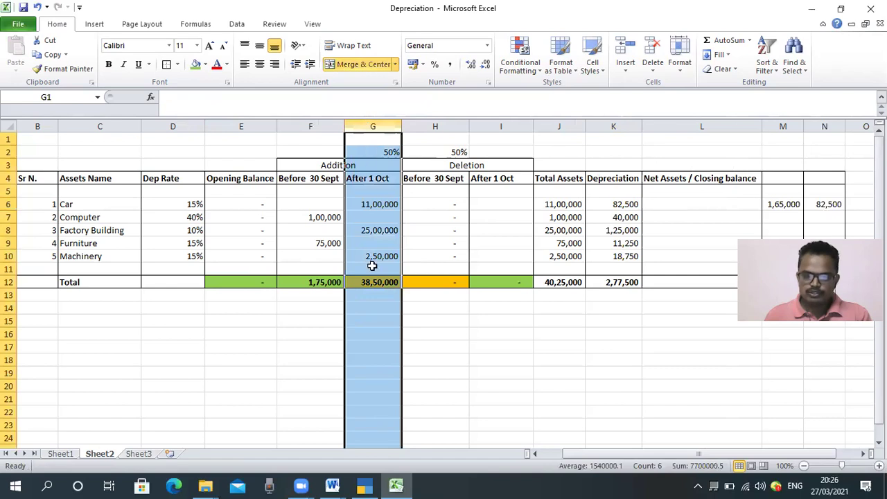
{"action": "left_click", "coordinate": [373, 300]}
{"action": "left_click", "coordinate": [372, 285]}
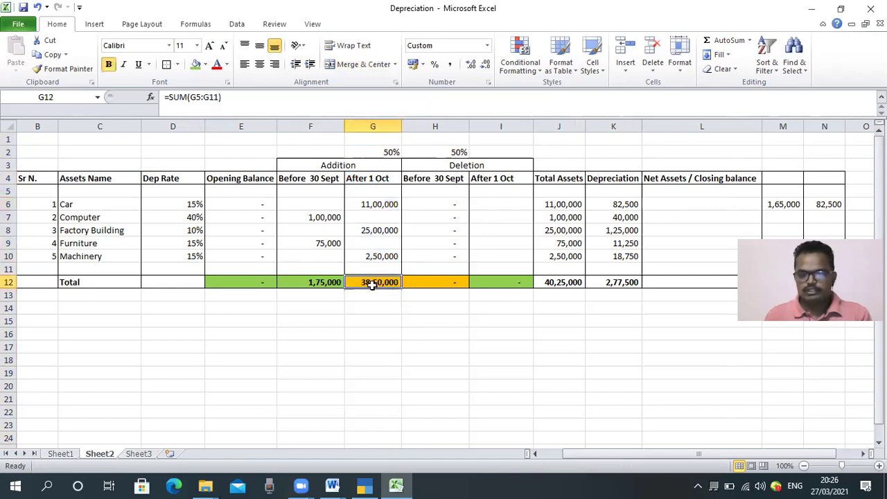
{"action": "left_click", "coordinate": [372, 204]}
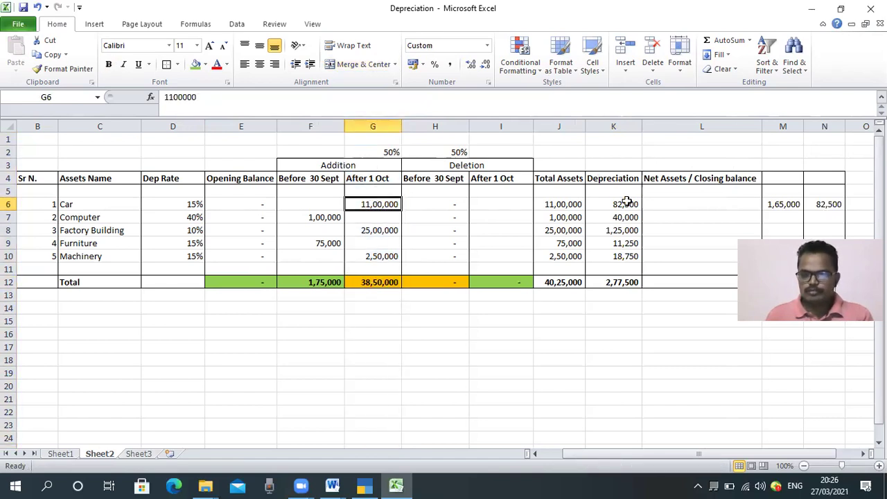
{"action": "left_click", "coordinate": [830, 206]}
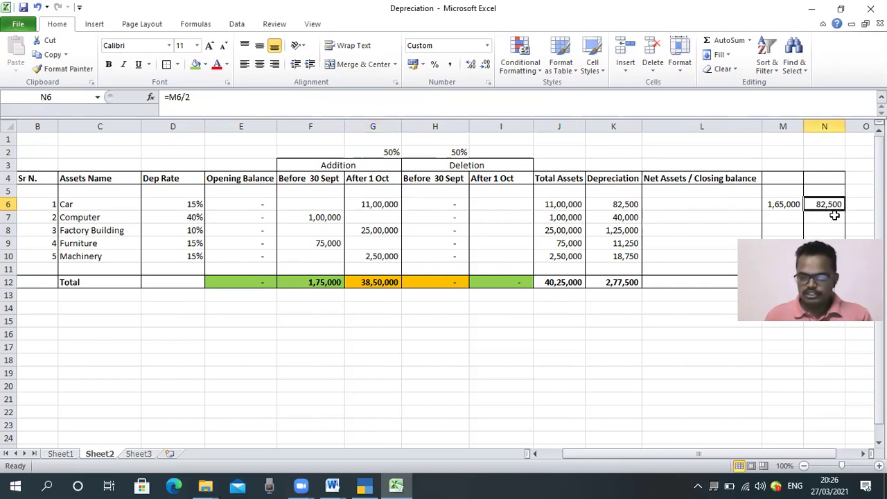
{"action": "double_click", "coordinate": [830, 208]}
{"action": "key", "text": "Escape"}
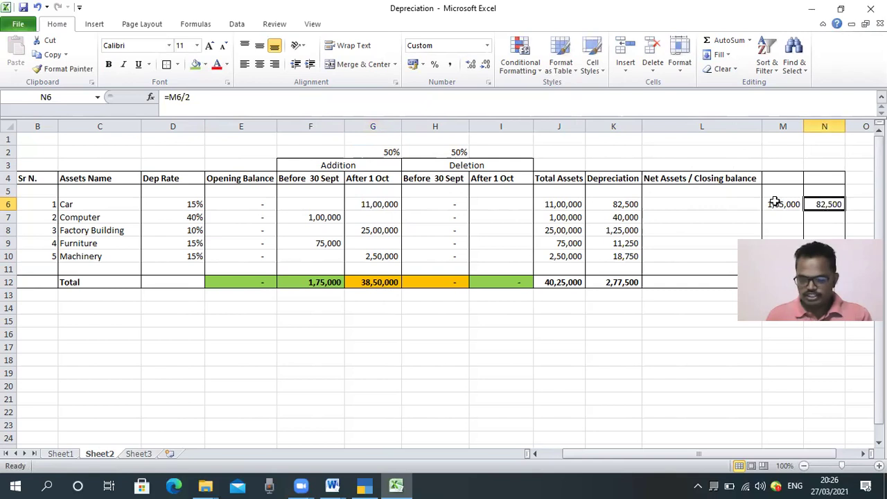
- Copy the check formula from M6 down to M7:M10
{"action": "key", "text": "Left"}
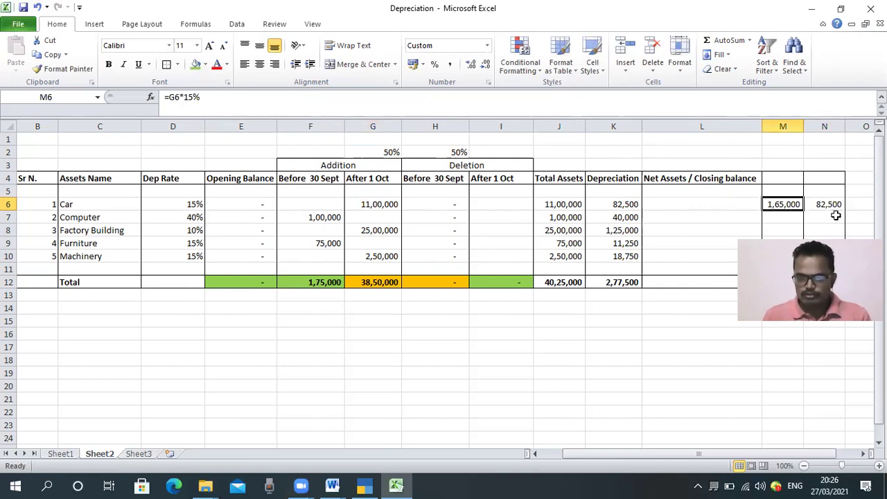
{"action": "key", "text": "ctrl+c"}
{"action": "key", "text": "shift+Down"}
{"action": "key", "text": "shift+Down"}
{"action": "key", "text": "shift+Down"}
{"action": "key", "text": "shift+Down"}
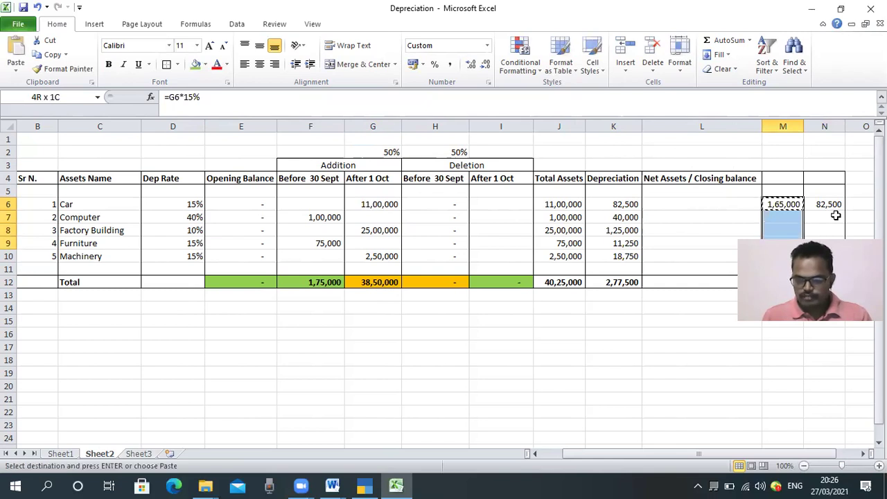
{"action": "key", "text": "ctrl+v"}
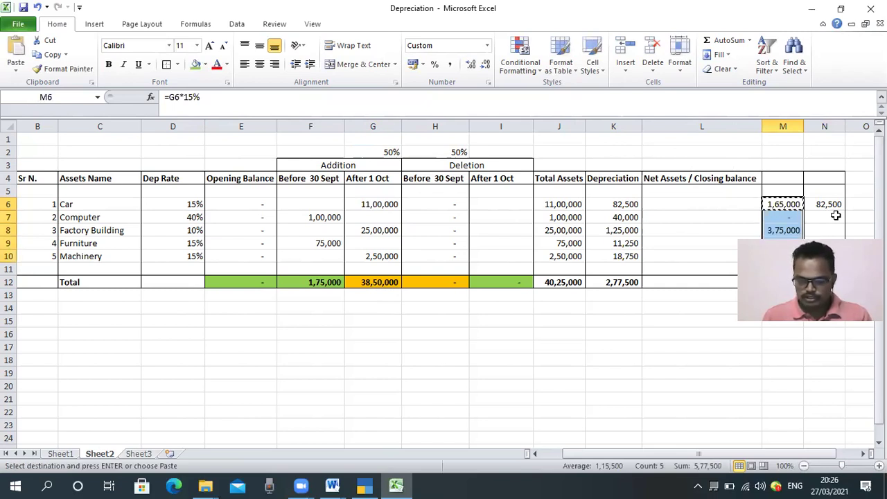
- Review the copied check formulas and change M7 to use the Computer's Before 30 Sept addition, =F7*15%
{"action": "key", "text": "Down"}
{"action": "key", "text": "Down"}
{"action": "key", "text": "Up"}
{"action": "key", "text": "Down"}
{"action": "key", "text": "F2"}
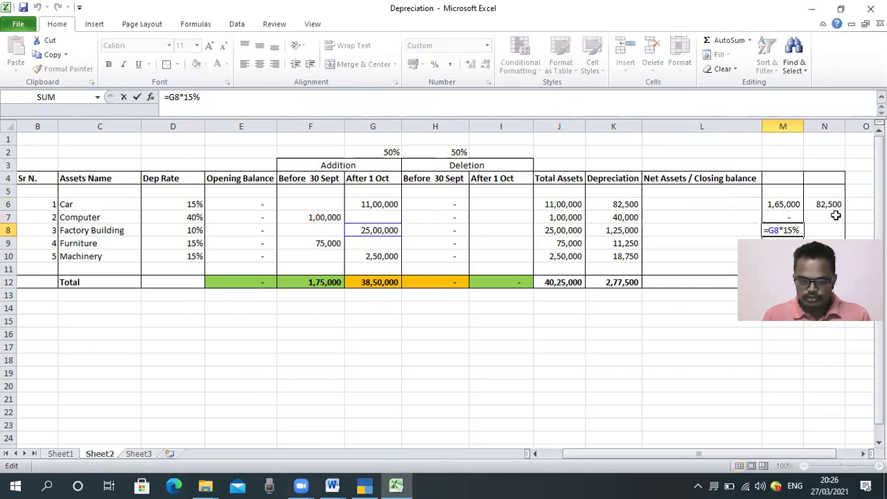
{"action": "key", "text": "F2"}
{"action": "key", "text": "Up"}
{"action": "key", "text": "F2"}
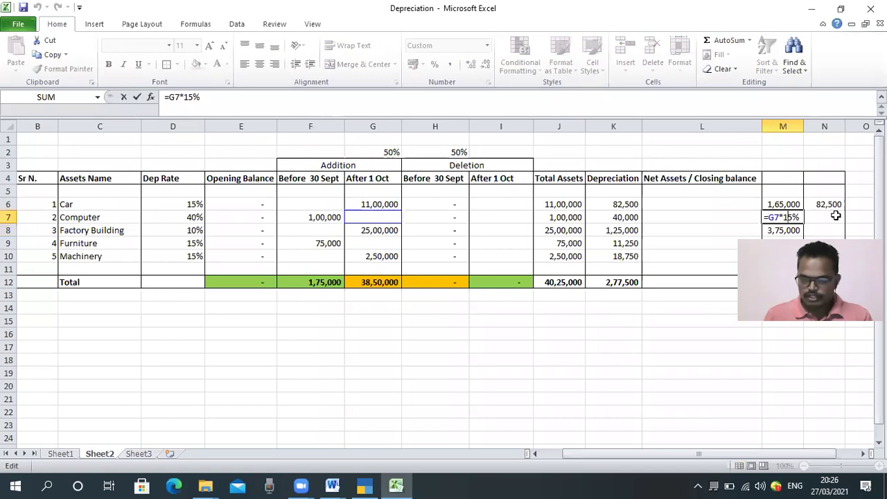
{"action": "key", "text": "BackSpace"}
{"action": "type", "text": "F"}
{"action": "key", "text": "Return"}
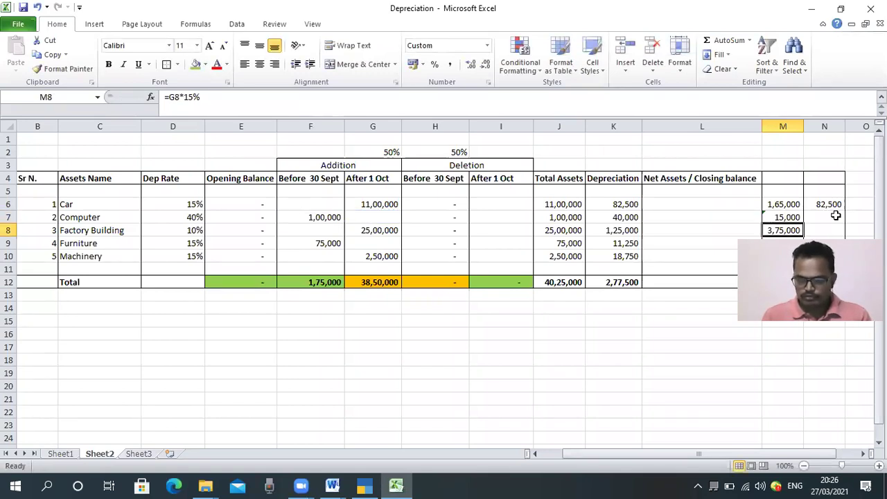
- Replace the fixed percentage in M7 with the Computer's own depreciation rate, making the formula =F7*D7
{"action": "key", "text": "Up"}
{"action": "key", "text": "F2"}
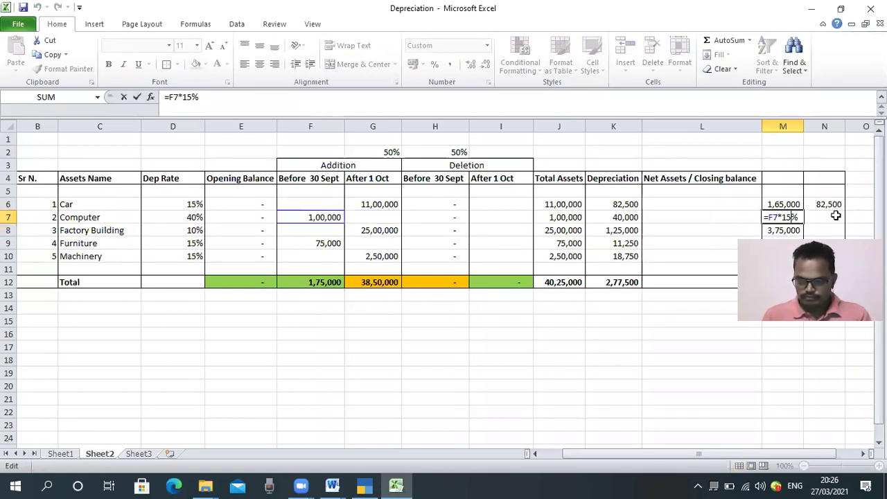
{"action": "key", "text": "BackSpace"}
{"action": "key", "text": "BackSpace"}
{"action": "key", "text": "BackSpace"}
{"action": "left_click", "coordinate": [186, 217]}
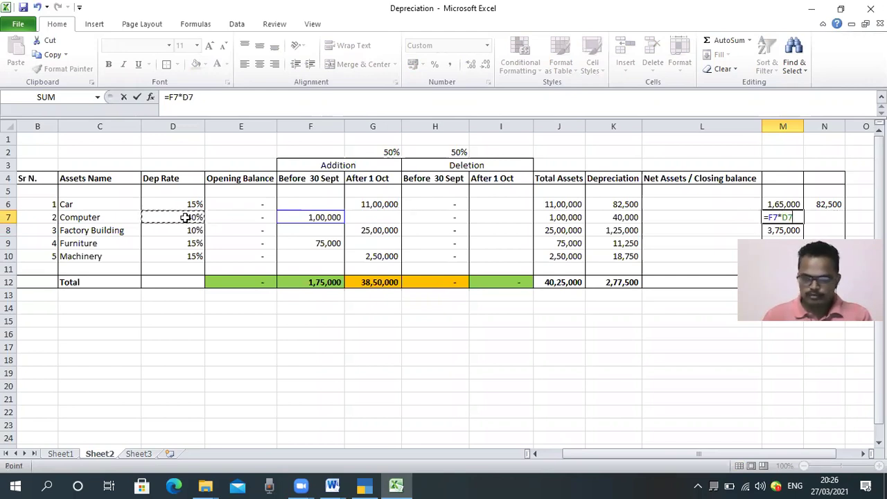
{"action": "key", "text": "Return"}
- Copy the rate-linked check formula from M7 down to M8:M11
{"action": "key", "text": "Up"}
{"action": "key", "text": "ctrl+c"}
{"action": "key", "text": "Down"}
{"action": "key", "text": "shift+Down"}
{"action": "key", "text": "shift+Down"}
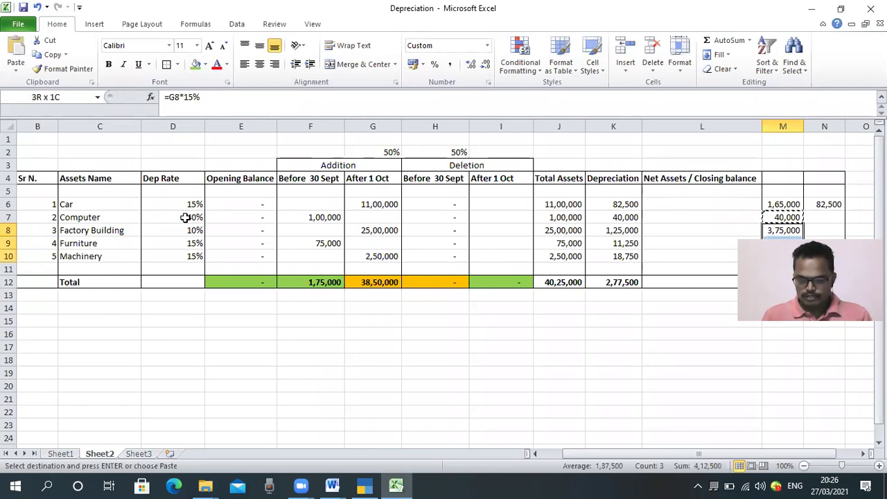
{"action": "key", "text": "ctrl+v"}
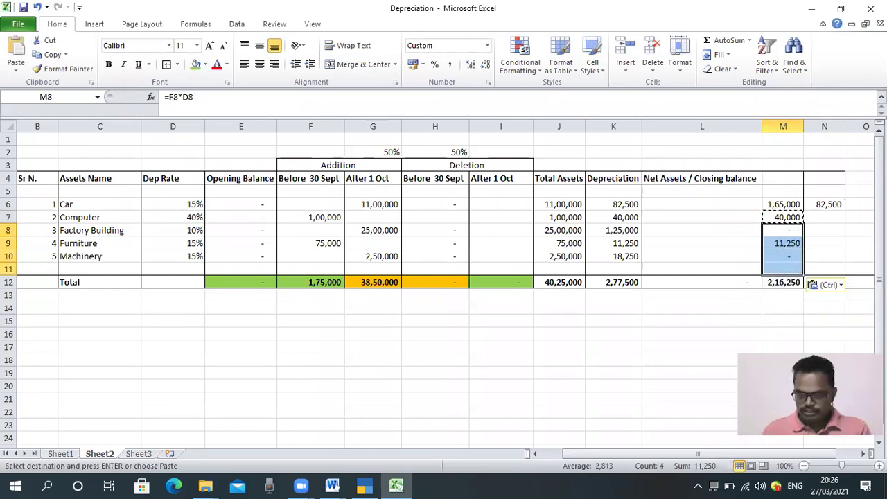
- Check the M9 formula and change M8 to use the Factory Building's After 1 Oct addition, =G8*D8
{"action": "left_click", "coordinate": [784, 243]}
{"action": "key", "text": "F2"}
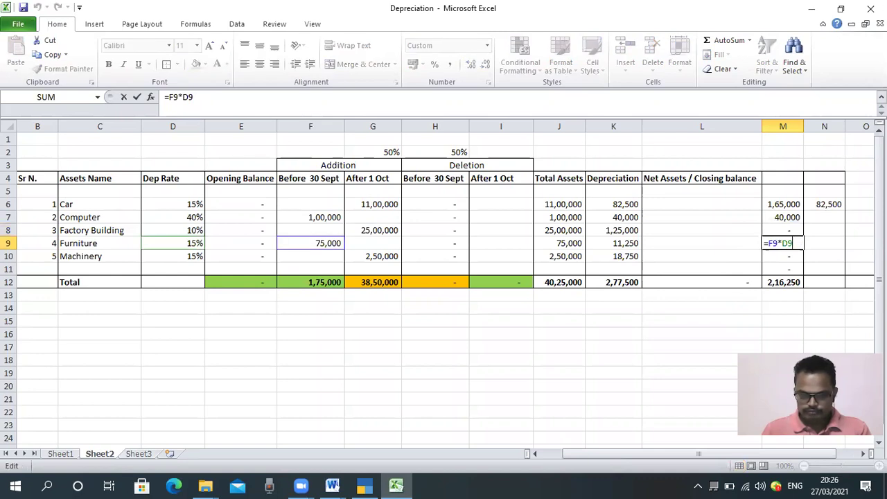
{"action": "double_click", "coordinate": [778, 230]}
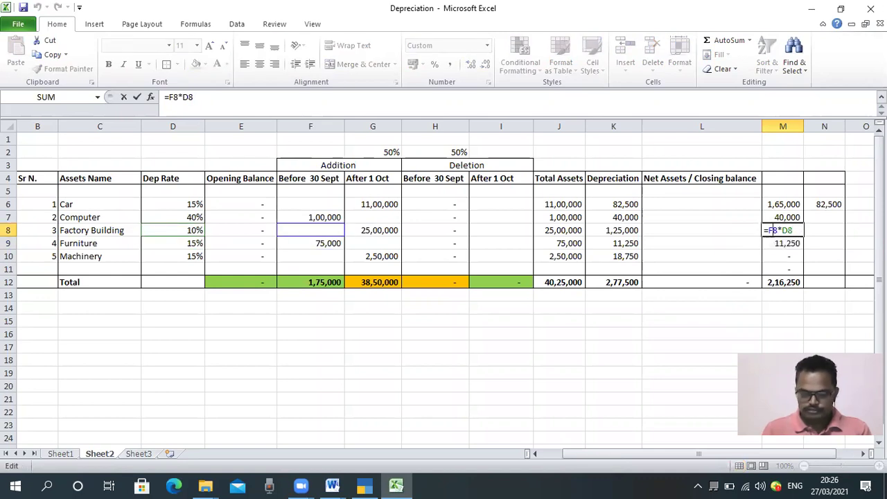
{"action": "key", "text": "Return"}
- Change the Machinery check formula in M10 to use its After 1 Oct addition, =G10*D10
{"action": "key", "text": "F2"}
{"action": "key", "text": "Return"}
{"action": "key", "text": "F2"}
{"action": "key", "text": "Left"}
{"action": "key", "text": "Left"}
{"action": "key", "text": "Left"}
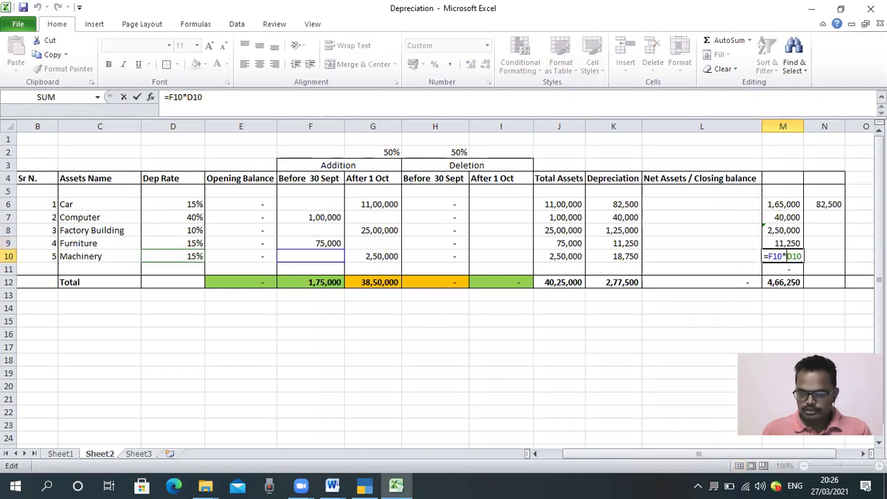
{"action": "key", "text": "BackSpace"}
{"action": "type", "text": "G"}
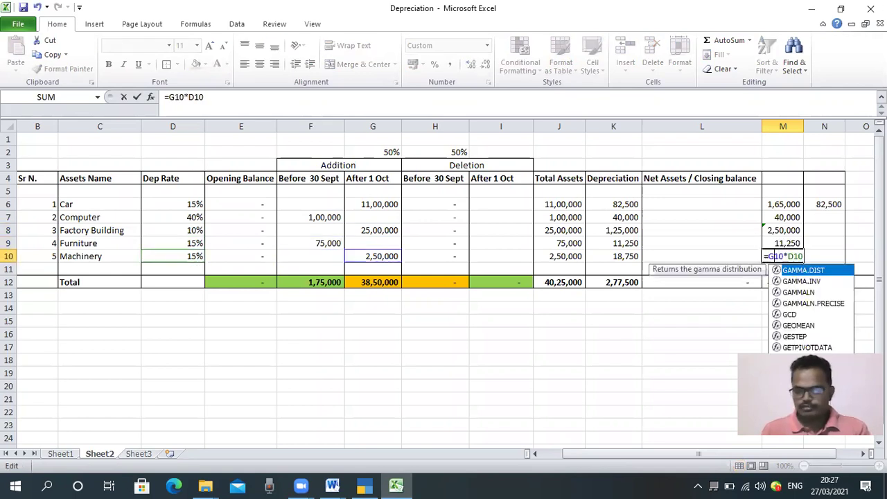
{"action": "key", "text": "Return"}
- Copy the halving formula from N6 to N8 and N10 for the Factory Building and Machinery
{"action": "left_click", "coordinate": [783, 256]}
{"action": "key", "text": "Up"}
{"action": "key", "text": "Up"}
{"action": "key", "text": "Up"}
{"action": "key", "text": "Right"}
{"action": "key", "text": "Up"}
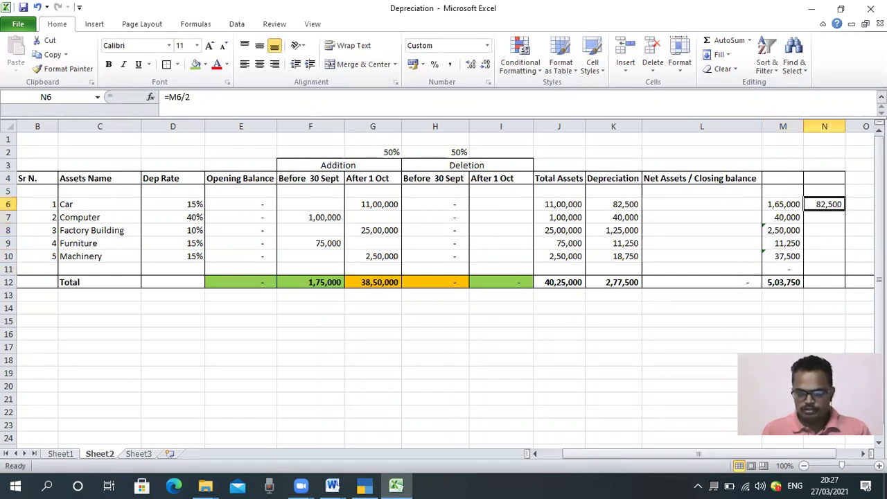
{"action": "key", "text": "ctrl+c"}
{"action": "key", "text": "Down"}
{"action": "key", "text": "Down"}
{"action": "key", "text": "ctrl+v"}
{"action": "key", "text": "Down"}
{"action": "key", "text": "Down"}
{"action": "key", "text": "ctrl+v"}
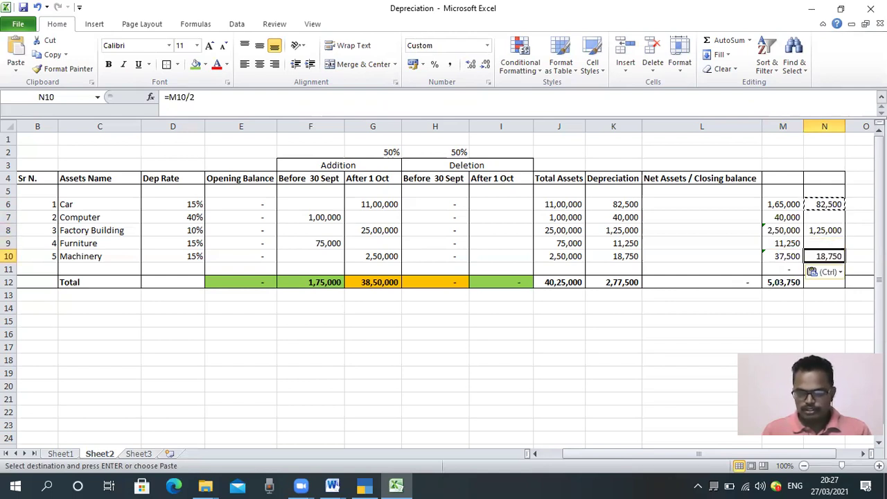
{"action": "key", "text": "Escape"}
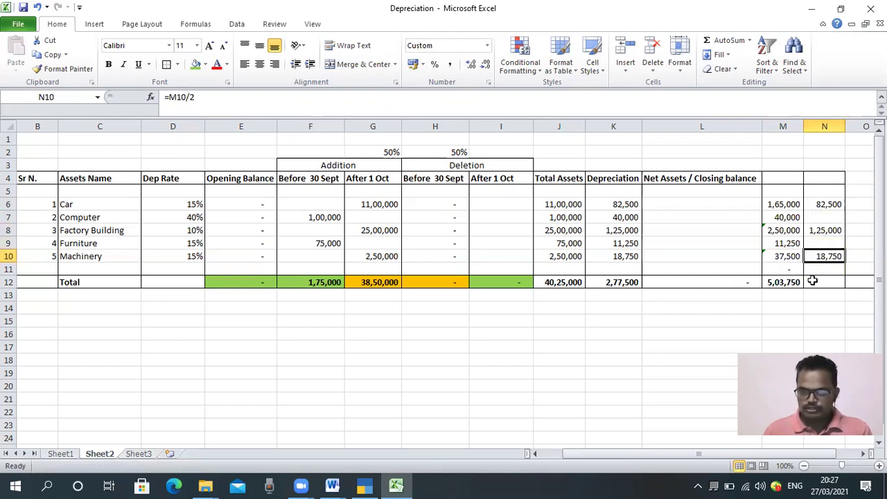
- Shade the Car check value in N6 and the Computer check value in M7 green
{"action": "left_click", "coordinate": [615, 230]}
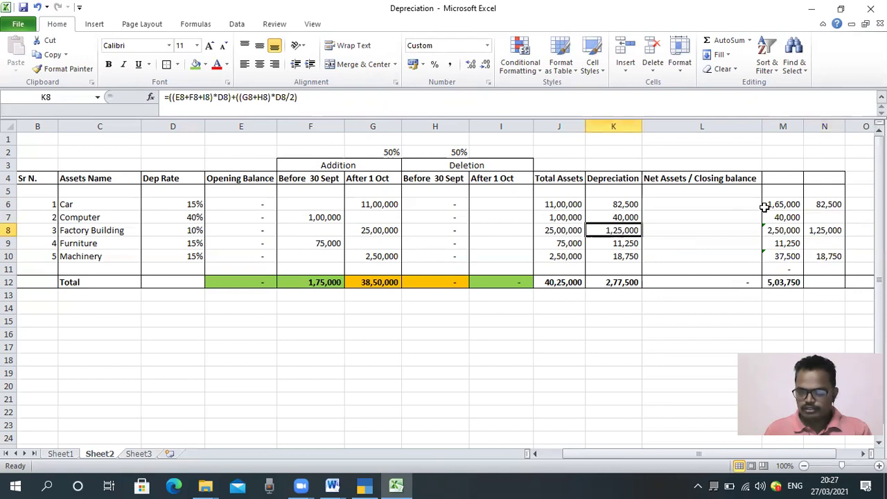
{"action": "left_click", "coordinate": [824, 204]}
{"action": "left_click", "coordinate": [196, 64]}
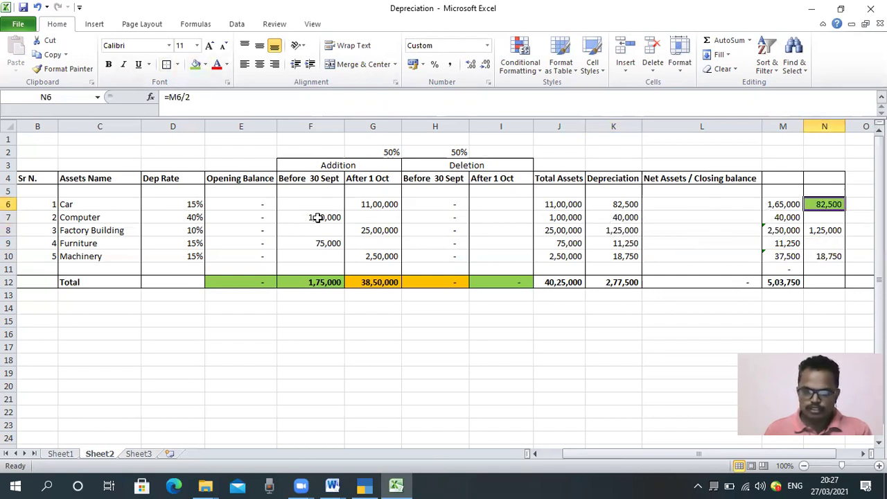
{"action": "left_click", "coordinate": [781, 219]}
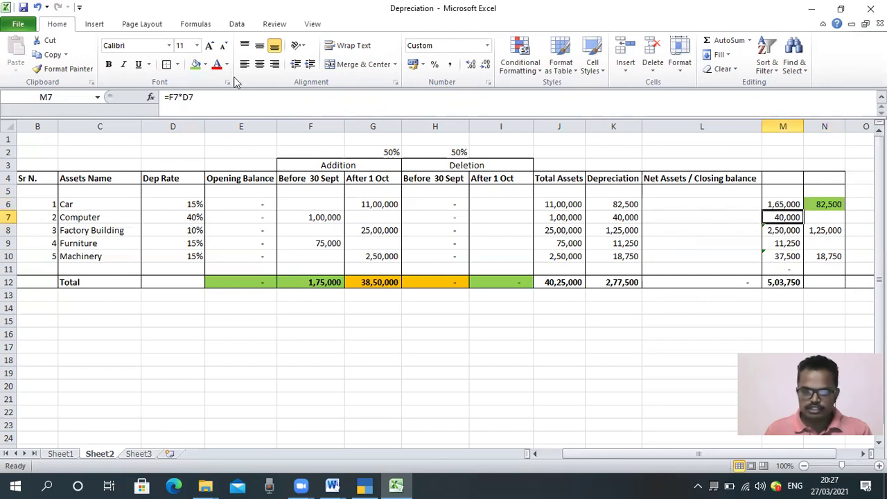
{"action": "left_click", "coordinate": [196, 64]}
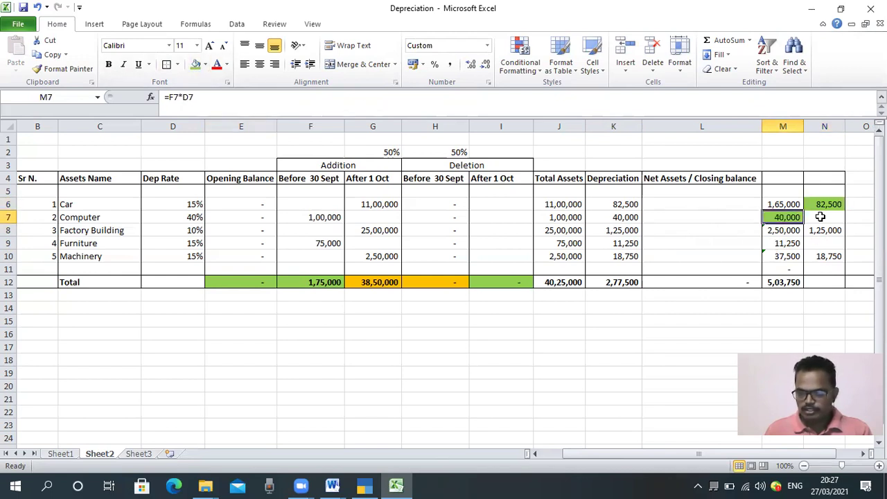
- Review the Factory Building halving formula =M8/2 in N8 against the check columns and shade N8 green
{"action": "left_click", "coordinate": [822, 231]}
{"action": "type", "text": "=M8/2"}
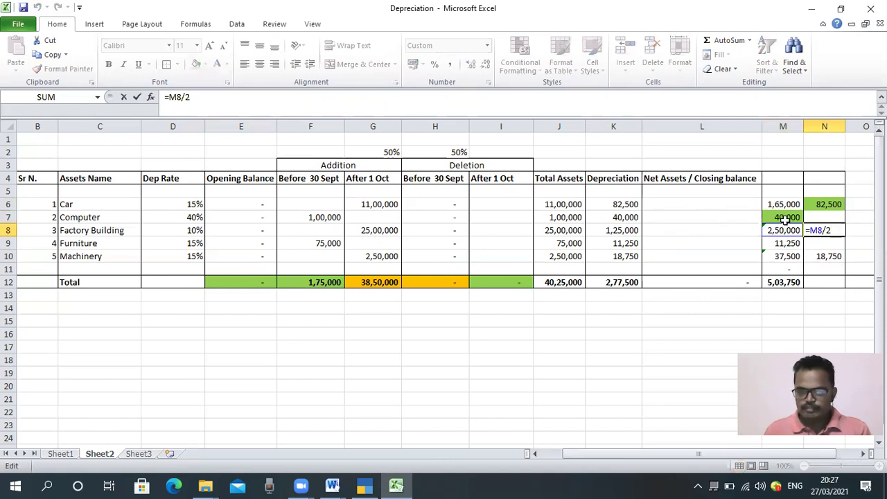
{"action": "key", "text": "ctrl+Return"}
{"action": "left_click", "coordinate": [782, 230]}
{"action": "left_click", "coordinate": [783, 126]}
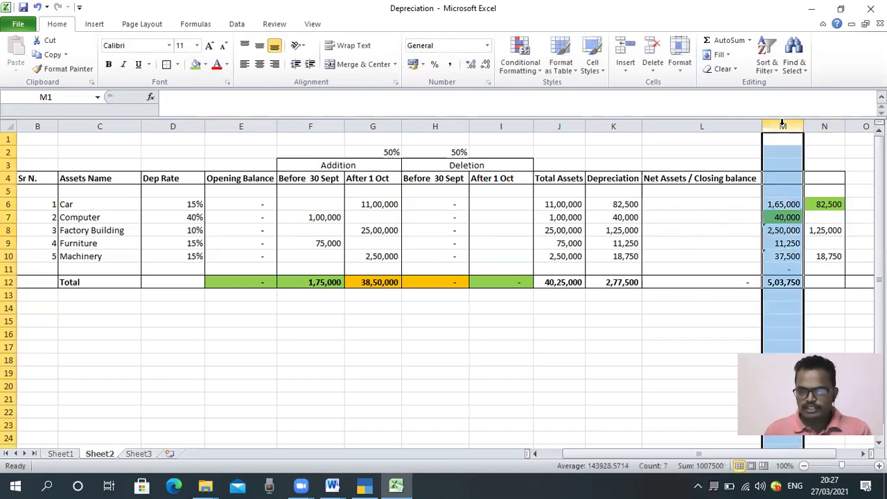
{"action": "left_click", "coordinate": [831, 126]}
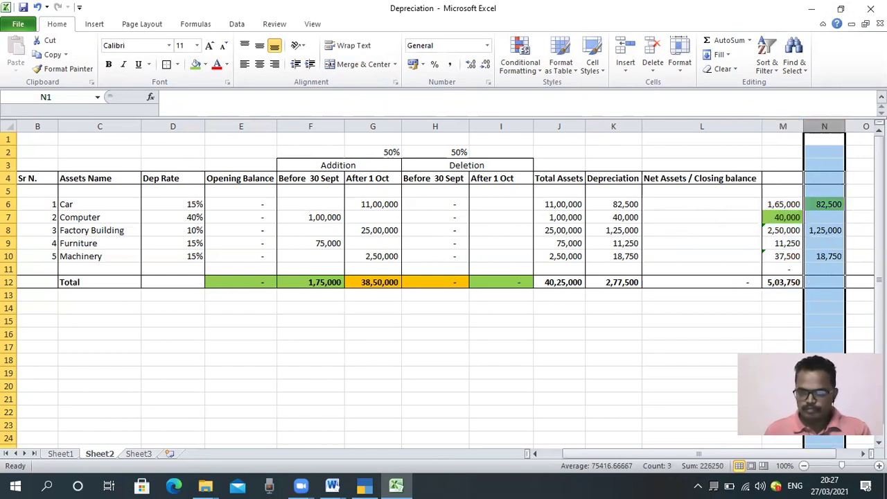
{"action": "left_click", "coordinate": [826, 232]}
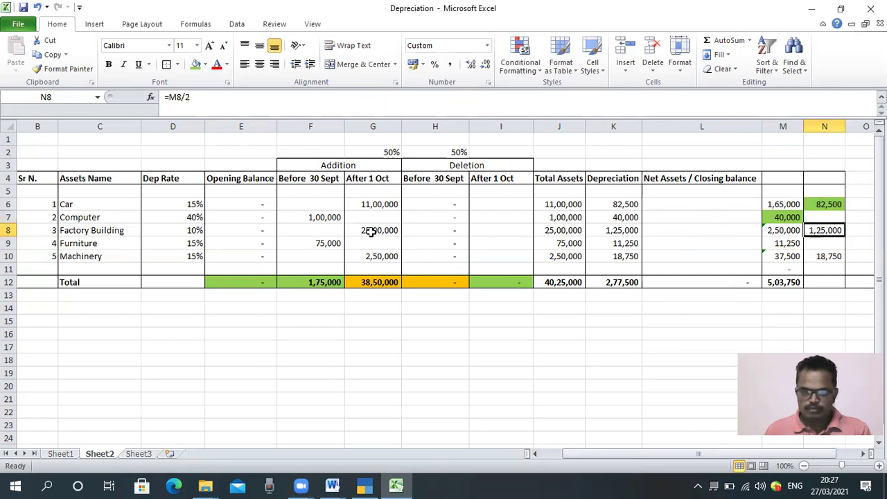
{"action": "left_click", "coordinate": [193, 66]}
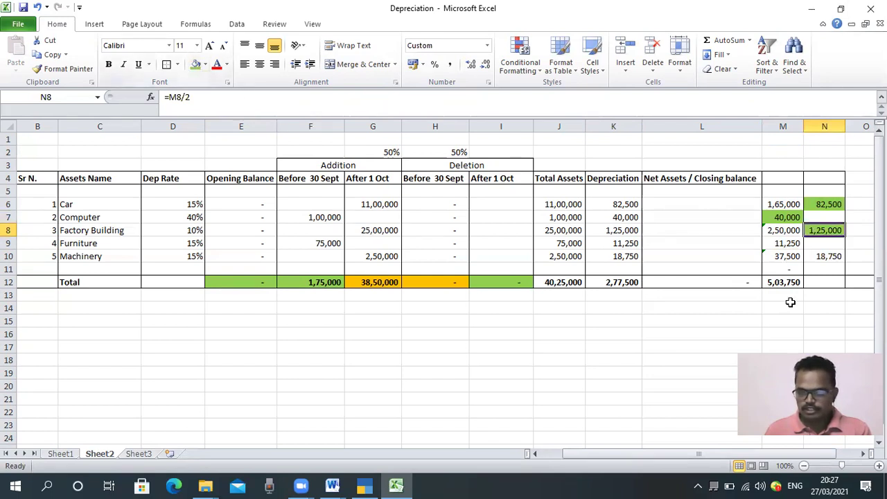
- Shade the Machinery check value in N10 and the Furniture check value in M9 green
{"action": "left_click", "coordinate": [622, 231]}
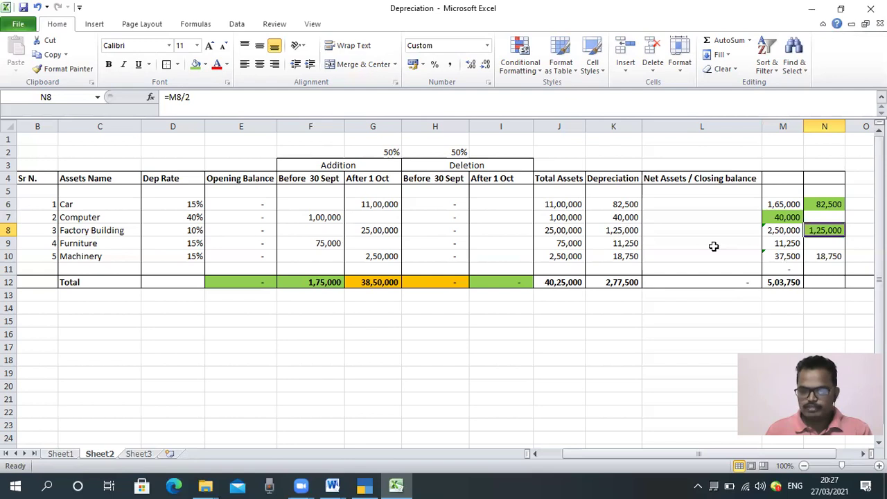
{"action": "left_click", "coordinate": [822, 257]}
{"action": "left_click", "coordinate": [196, 65]}
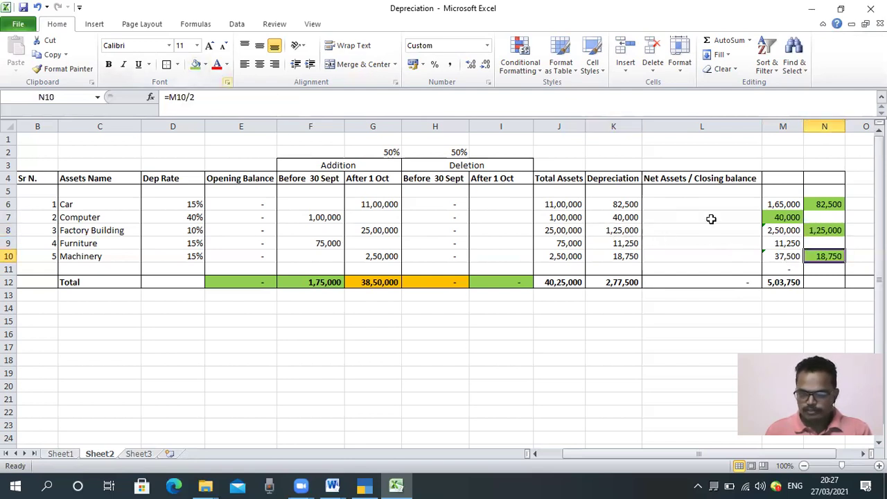
{"action": "left_click", "coordinate": [774, 243]}
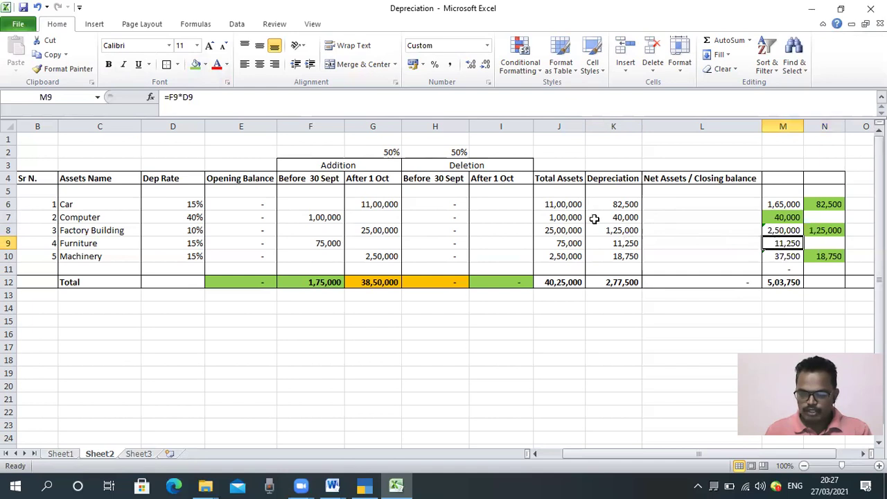
{"action": "left_click", "coordinate": [196, 66]}
{"action": "left_click", "coordinate": [743, 342]}
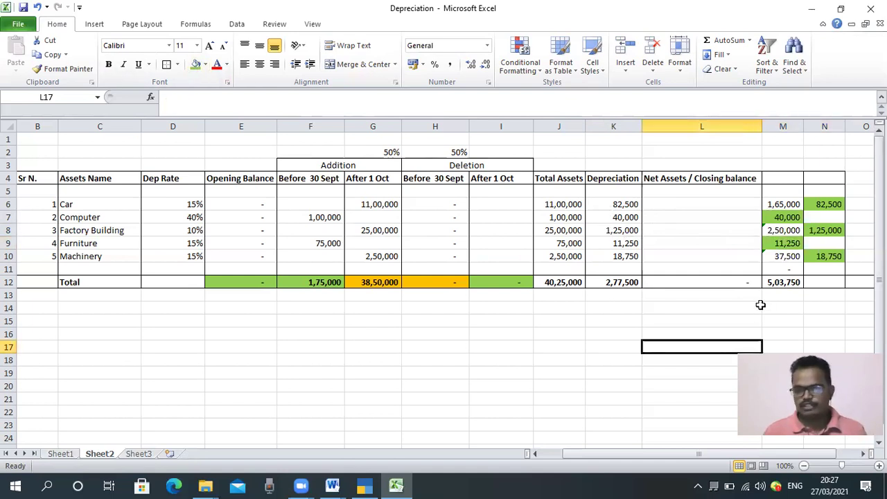
{"action": "left_click", "coordinate": [754, 307]}
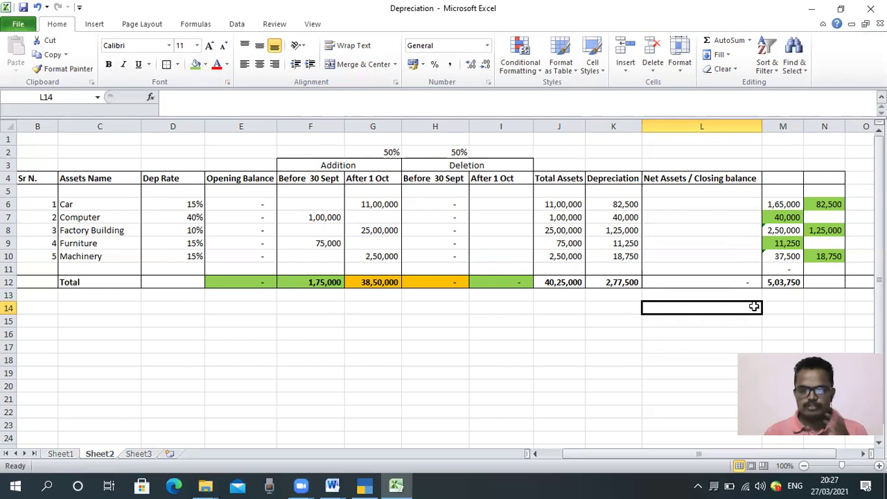
- Narrow the Dep Rate column and correct the heading in L4 to "Net Assets / Closing Balance"
{"action": "left_click_drag", "start_coordinate": [185, 130], "coordinate": [182, 132]}
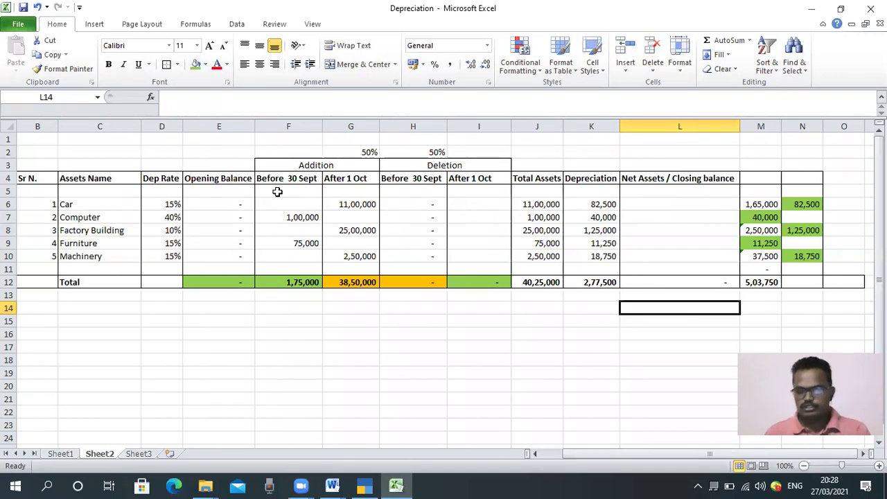
{"action": "double_click", "coordinate": [702, 178]}
{"action": "left_click", "coordinate": [246, 97]}
{"action": "key", "text": "Delete"}
{"action": "type", "text": "B"}
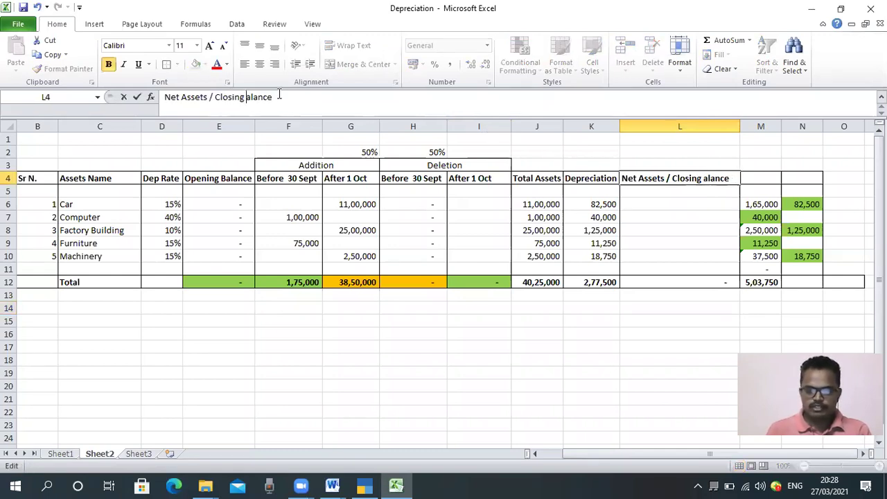
{"action": "key", "text": "Return"}
- Clear the check calculations in M5:N13 and delete columns M and N
{"action": "key", "text": "Down"}
{"action": "key", "text": "Right"}
{"action": "key", "text": "Up"}
{"action": "key", "text": "shift+Right"}
{"action": "key", "text": "shift+Down"}
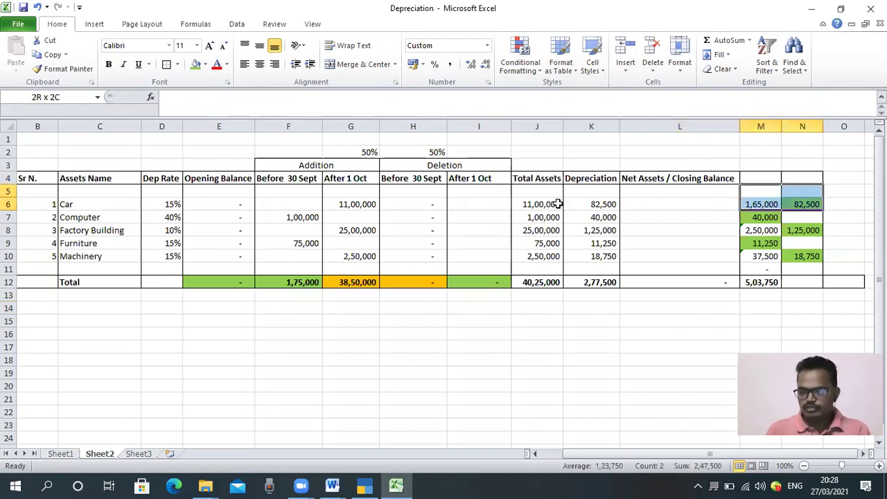
{"action": "key", "text": "shift+Down"}
{"action": "key", "text": "shift+Down"}
{"action": "key", "text": "shift+Down"}
{"action": "key", "text": "shift+Down"}
{"action": "key", "text": "shift+Down"}
{"action": "key", "text": "shift+Down"}
{"action": "key", "text": "shift+Down"}
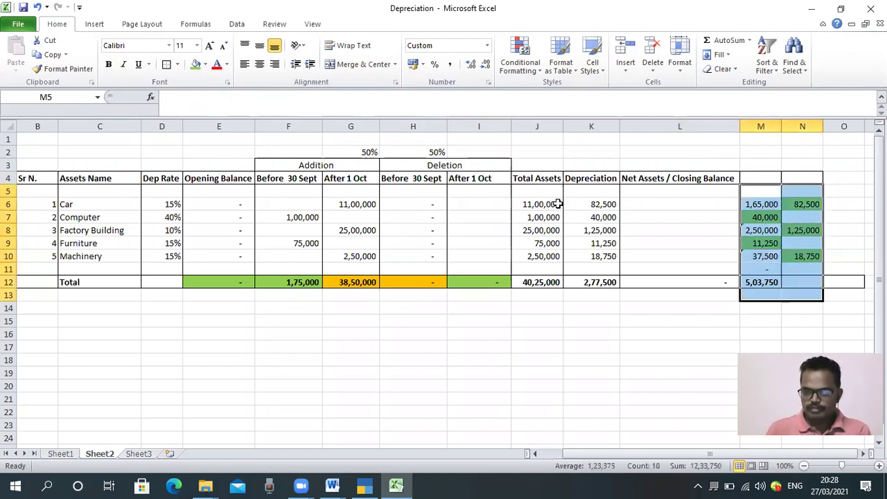
{"action": "key", "text": "Delete"}
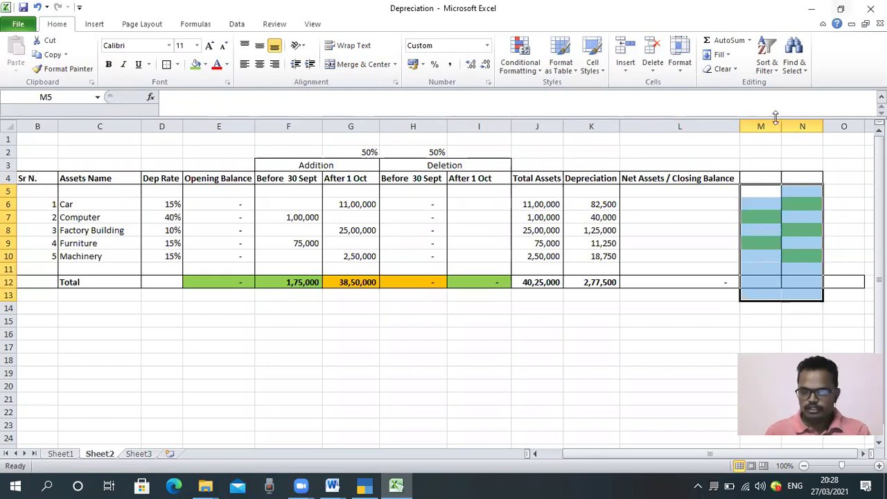
{"action": "left_click_drag", "start_coordinate": [762, 126], "coordinate": [797, 122]}
{"action": "right_click", "coordinate": [797, 123]}
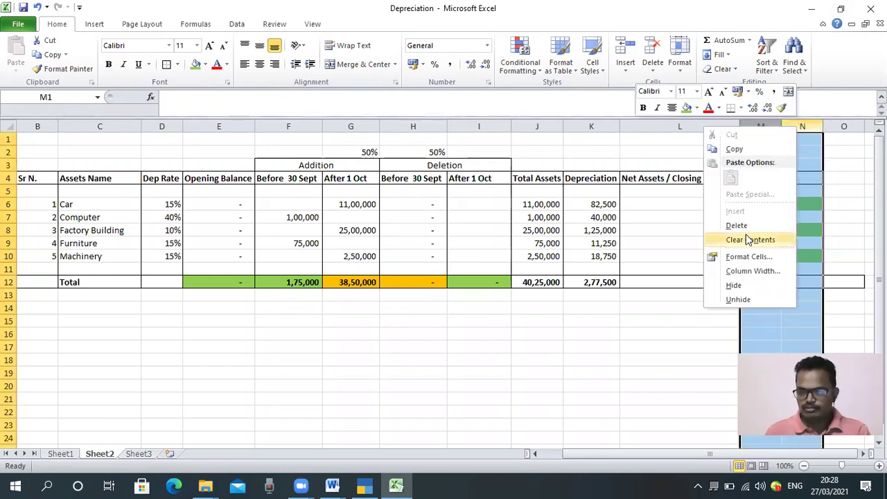
{"action": "key", "text": "Return"}
- Calculate the Car's closing balance in L6 as total assets minus depreciation, =J6-K6
{"action": "left_click", "coordinate": [723, 202]}
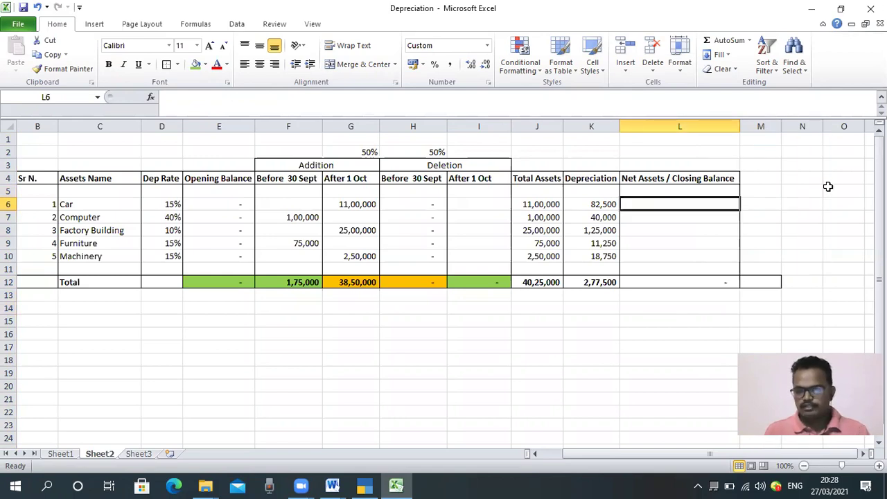
{"action": "type", "text": "="}
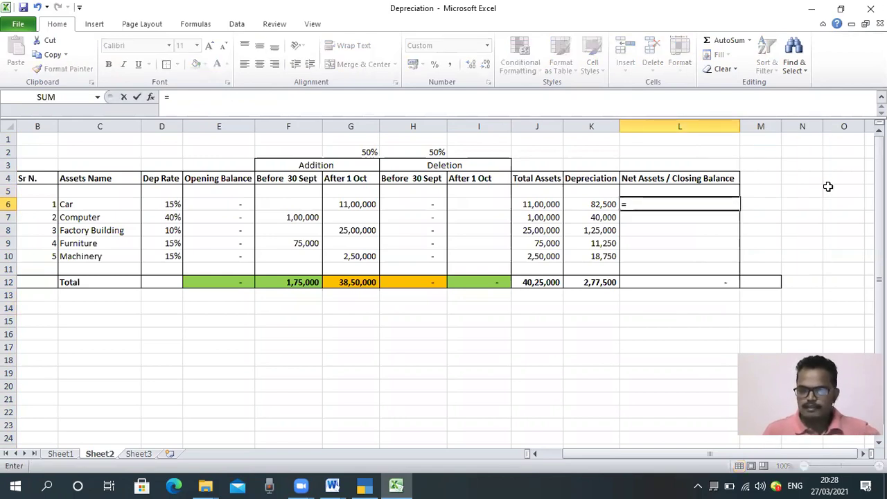
{"action": "key", "text": "Left"}
{"action": "key", "text": "Left"}
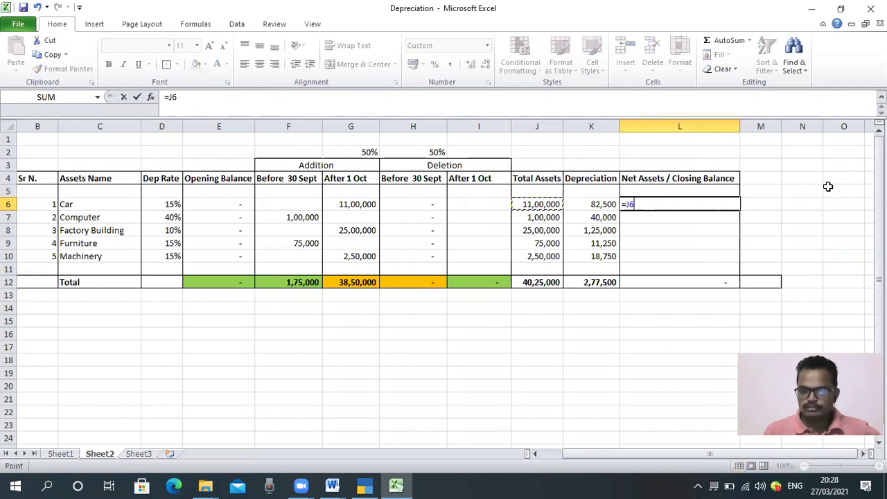
{"action": "type", "text": "-"}
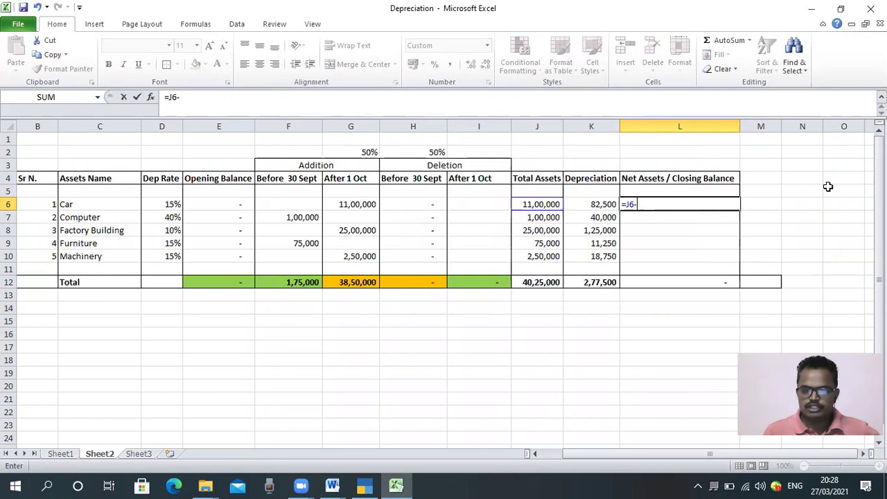
{"action": "key", "text": "Left"}
{"action": "key", "text": "Return"}
{"action": "key", "text": "Up"}
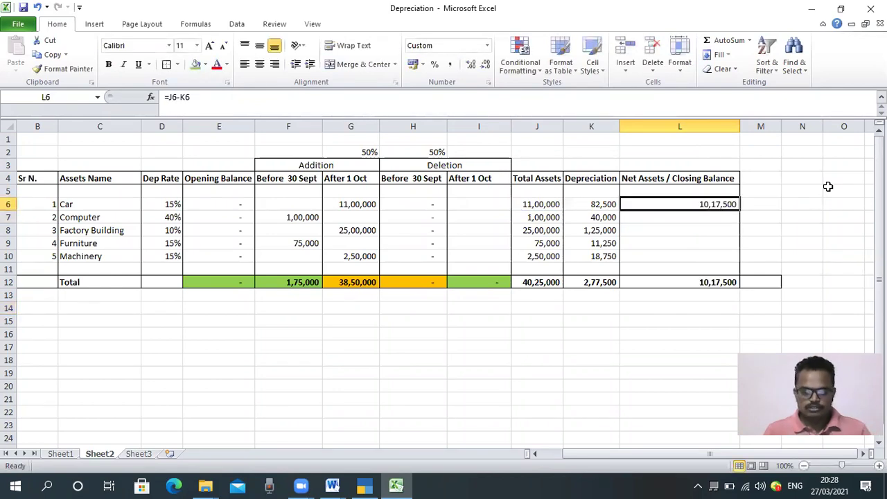
- Copy the closing balance formula from L6 down to L10 and check the depreciation and closing balance totals in row 12
{"action": "key", "text": "ctrl+c"}
{"action": "key", "text": "shift+Down"}
{"action": "key", "text": "shift+Down"}
{"action": "key", "text": "shift+Down"}
{"action": "key", "text": "shift+Down"}
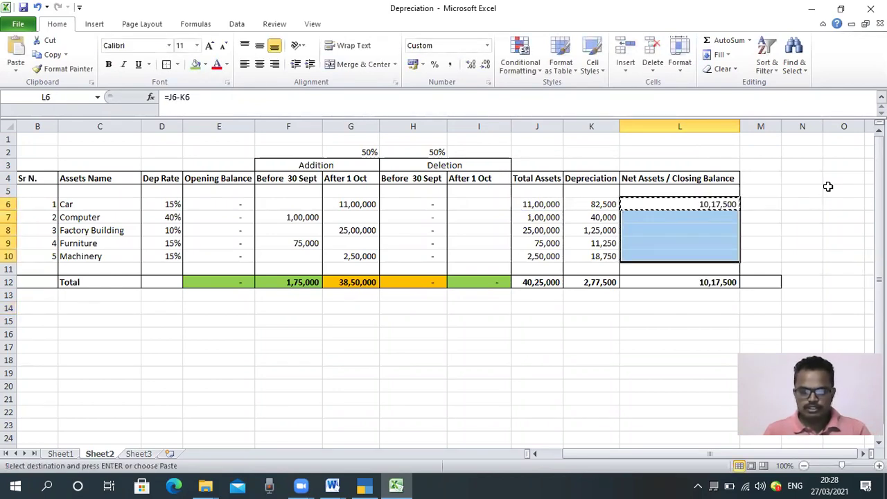
{"action": "key", "text": "ctrl+v"}
{"action": "key", "text": "Escape"}
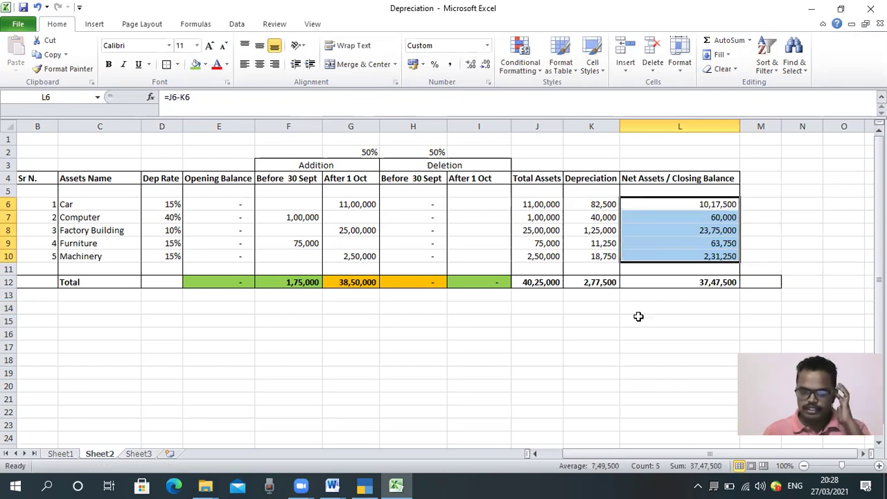
{"action": "left_click", "coordinate": [582, 283]}
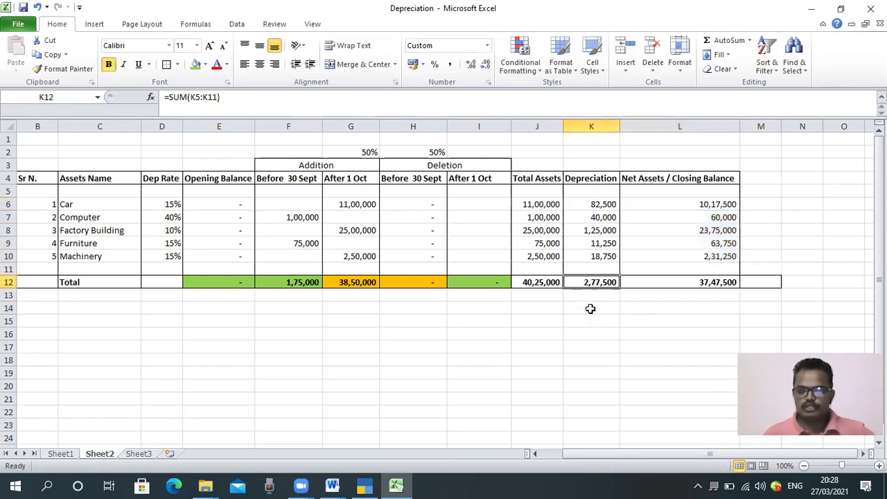
{"action": "left_click", "coordinate": [705, 280]}
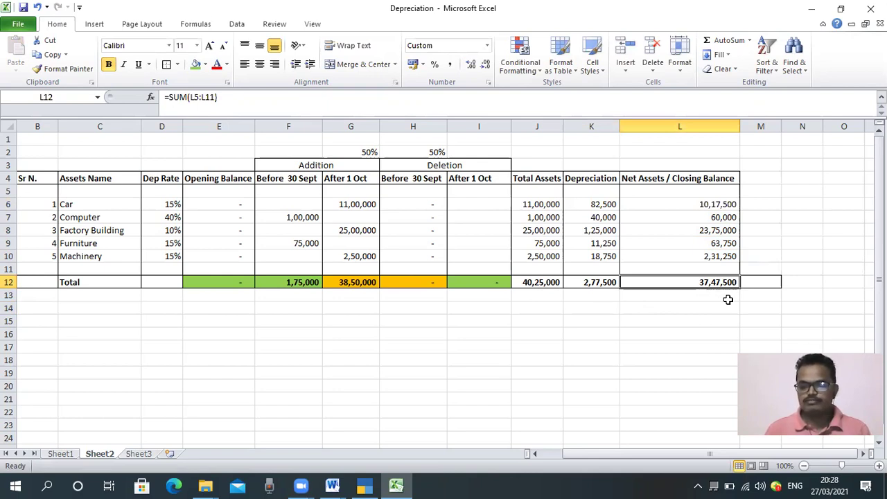
{"action": "left_click", "coordinate": [725, 302]}
{"action": "left_click", "coordinate": [696, 282]}
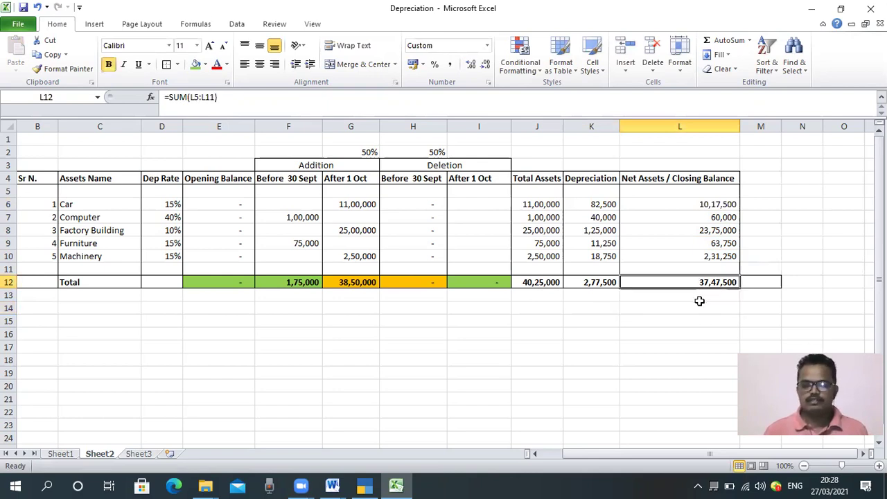